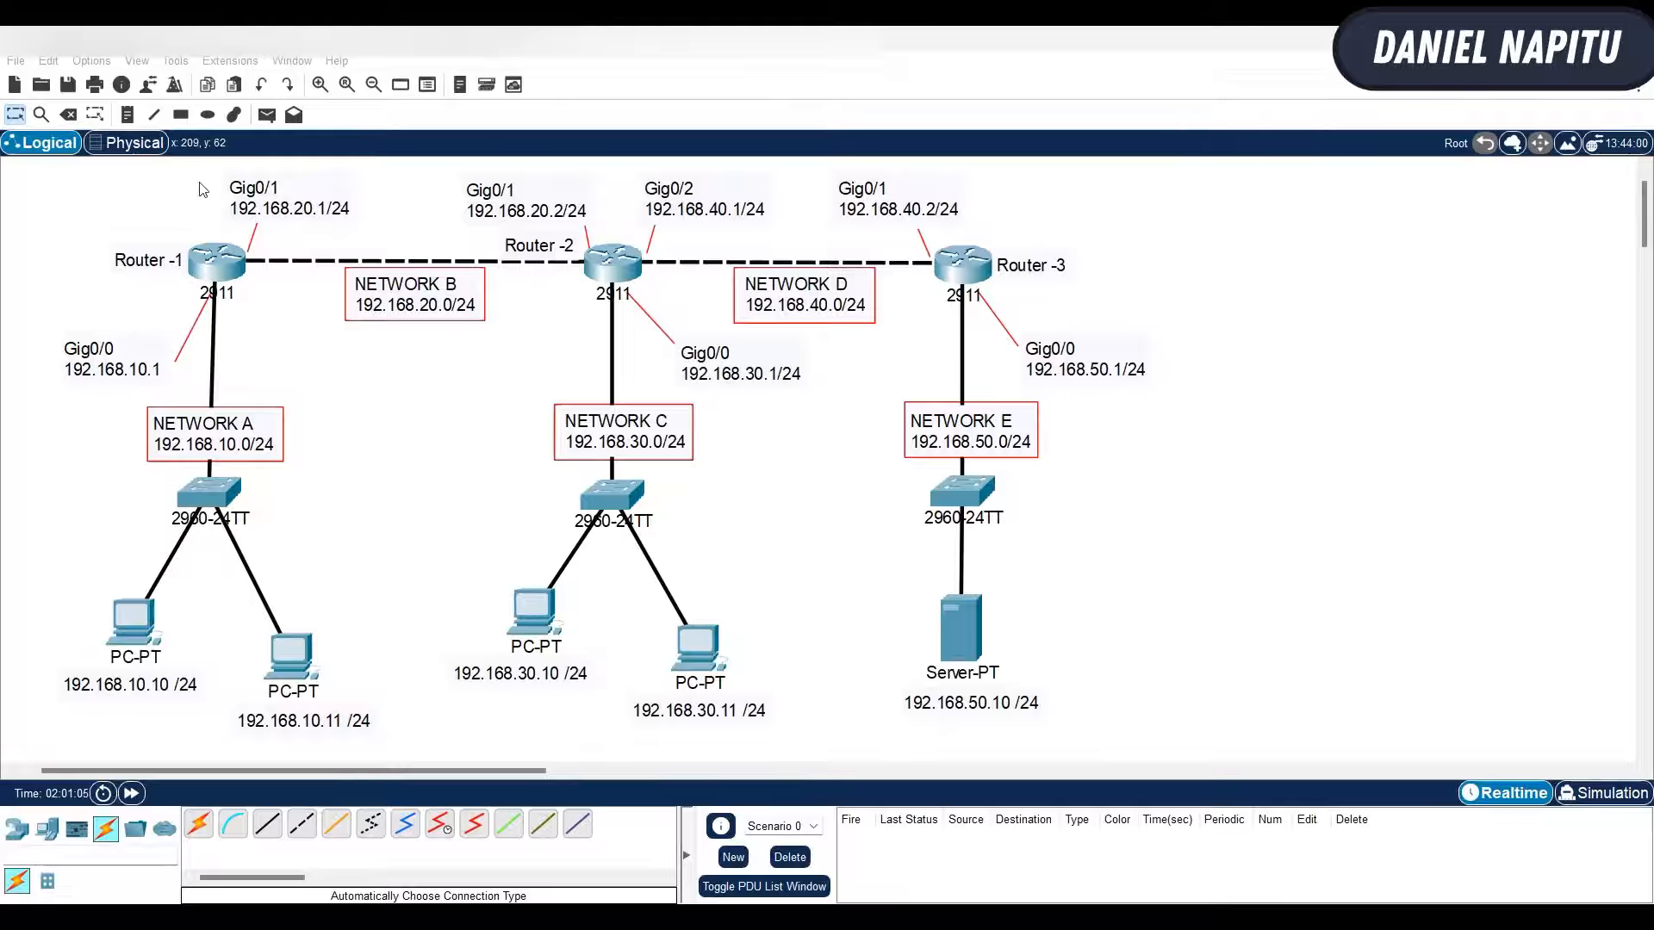
- Open the Command Prompt on PC 192.168.10.10 and review its earlier ping to 192.168.50.1, closing the PC window when done
left_click(135, 633)
left_click_drag(843, 156, 345, 148)
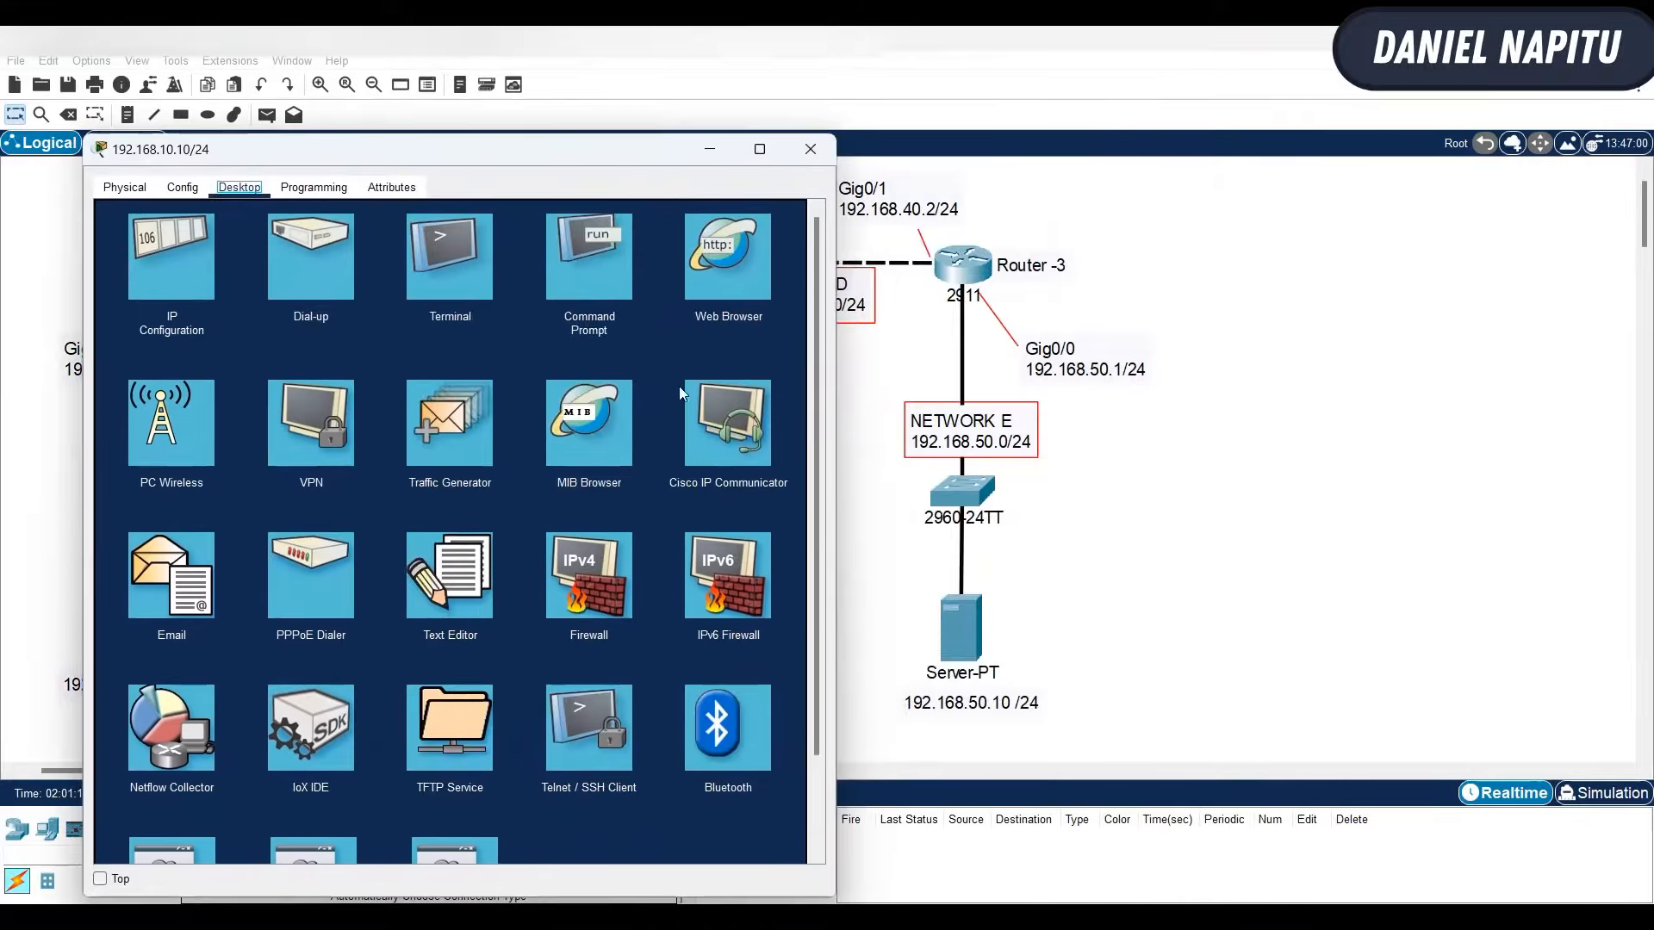
left_click(598, 252)
scroll(642, 707, "down", 3)
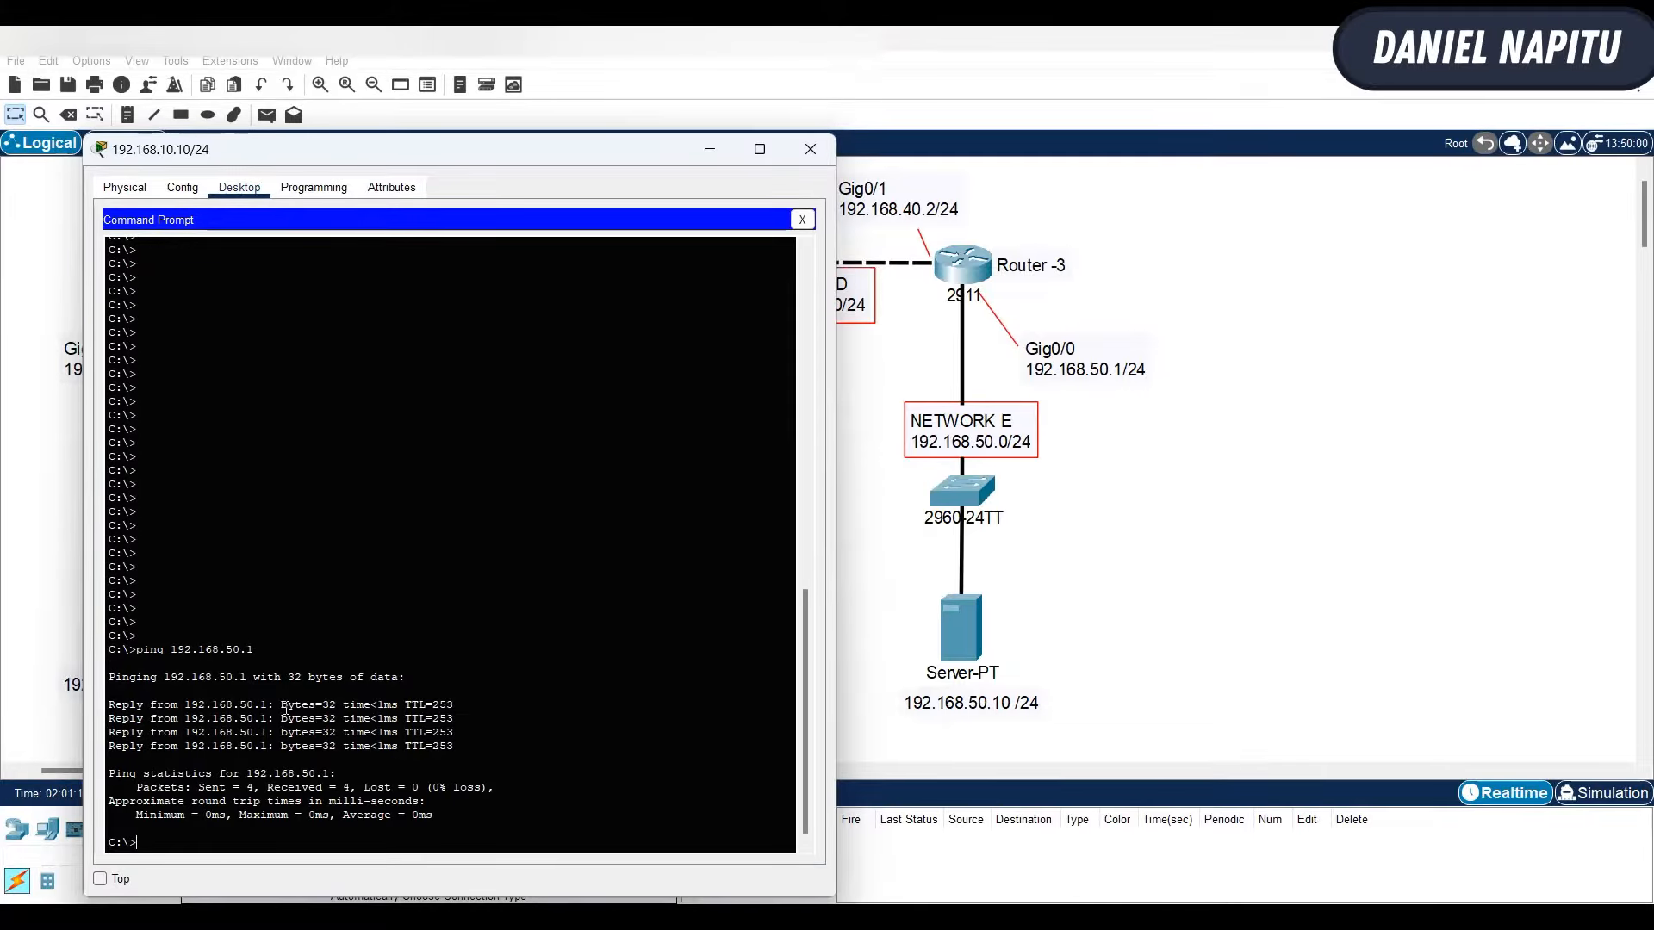
left_click(811, 149)
- Review the earlier ping to 192.168.50.1 in the Command Prompt of PC 192.168.30.10
left_click(533, 610)
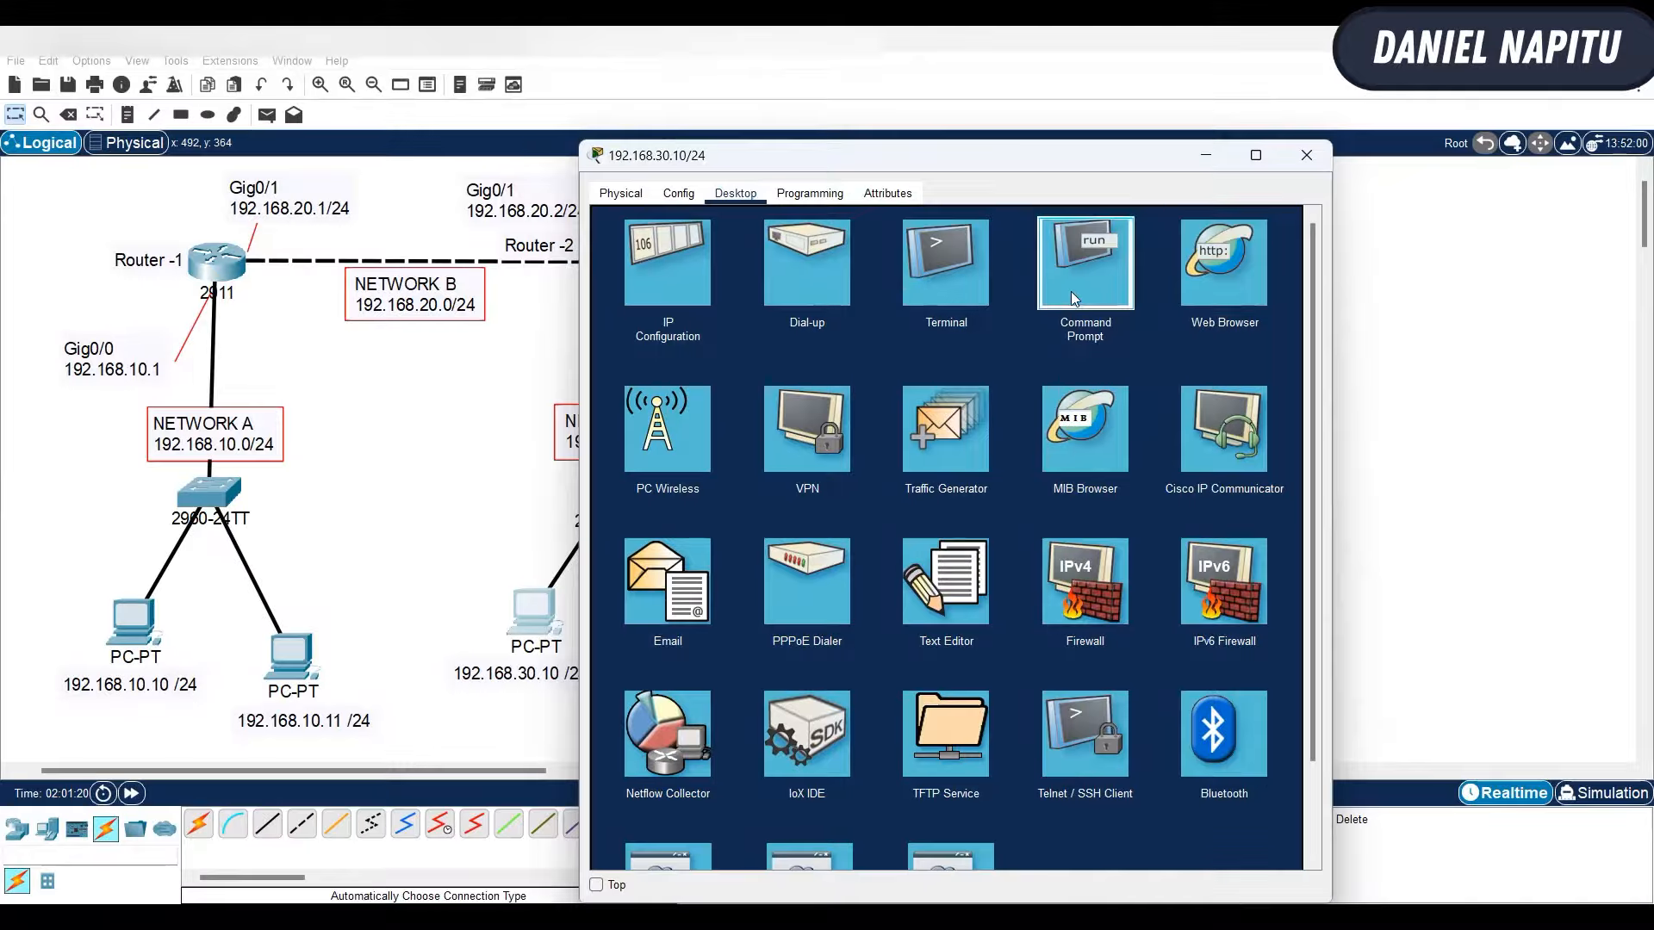
left_click(1072, 291)
left_click_drag(1062, 161, 1206, 81)
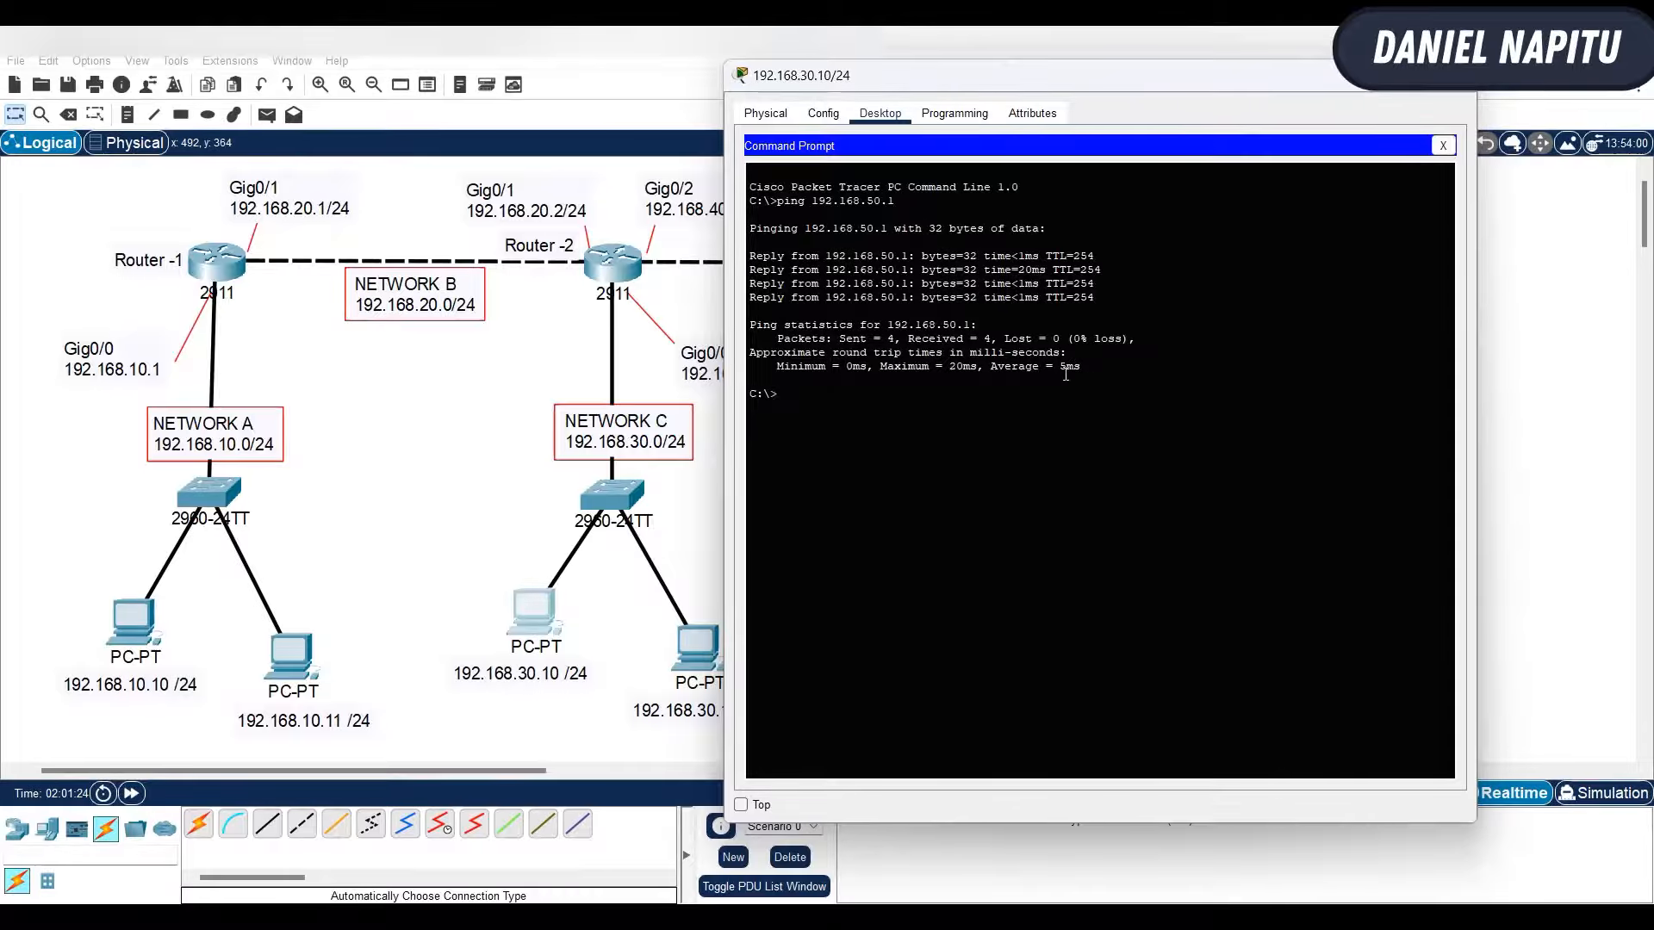
- Check the ping replies from 192.168.50.1 in the Command Prompt of PC 192.168.10.11, and minimize its window
left_click(301, 659)
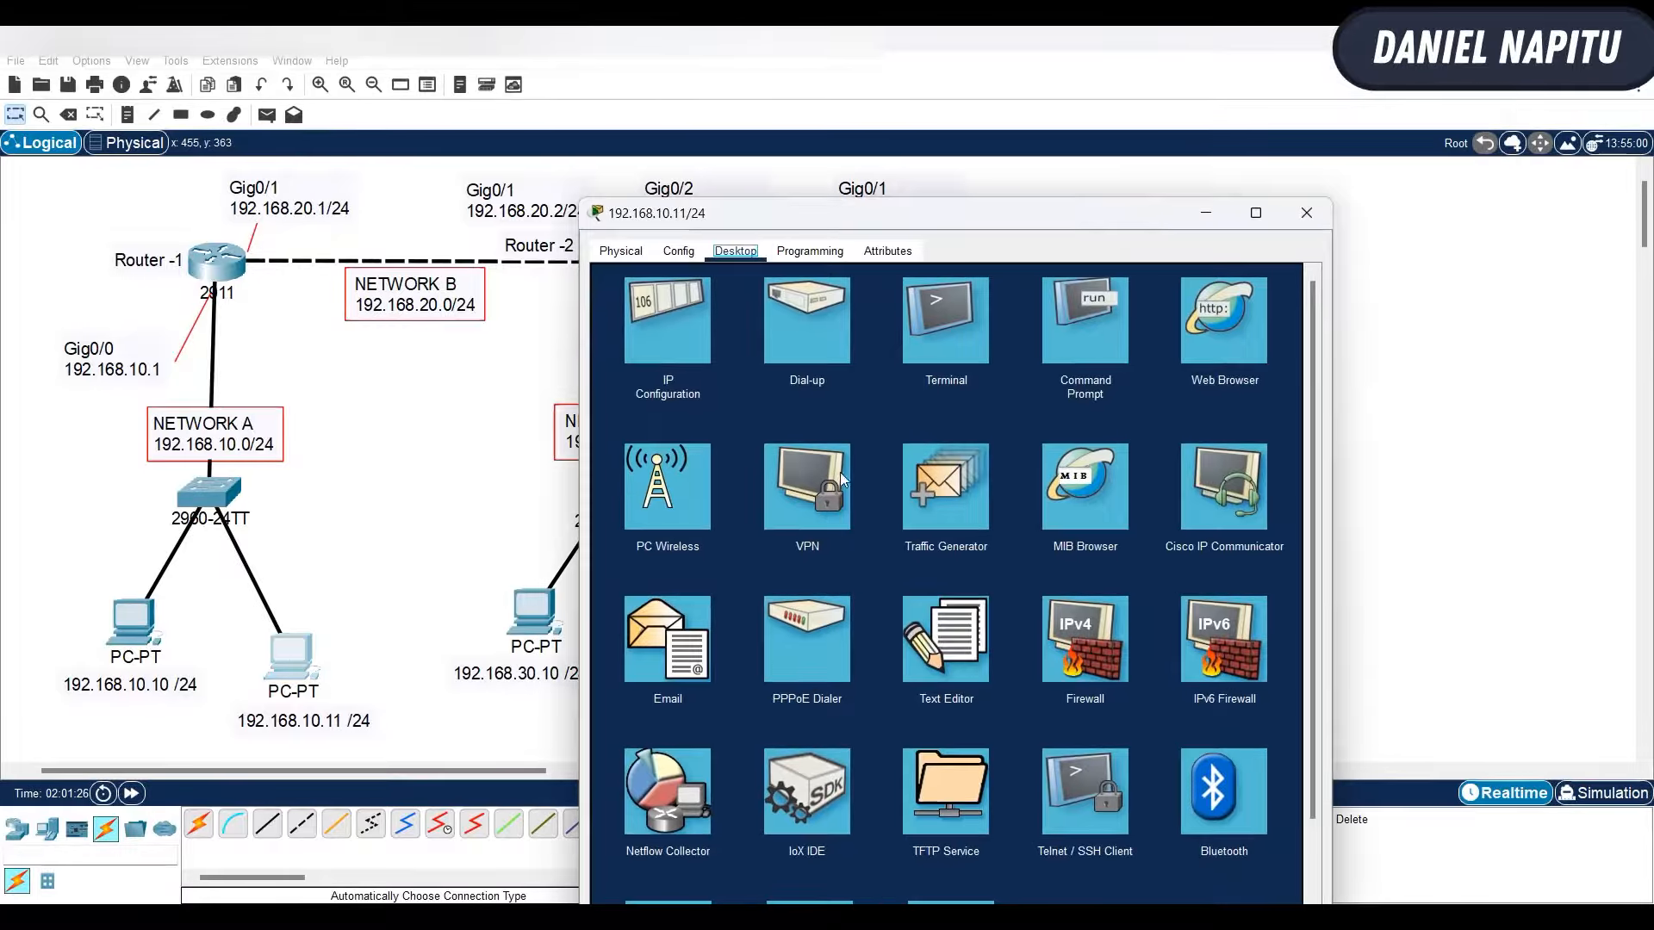
left_click(1082, 331)
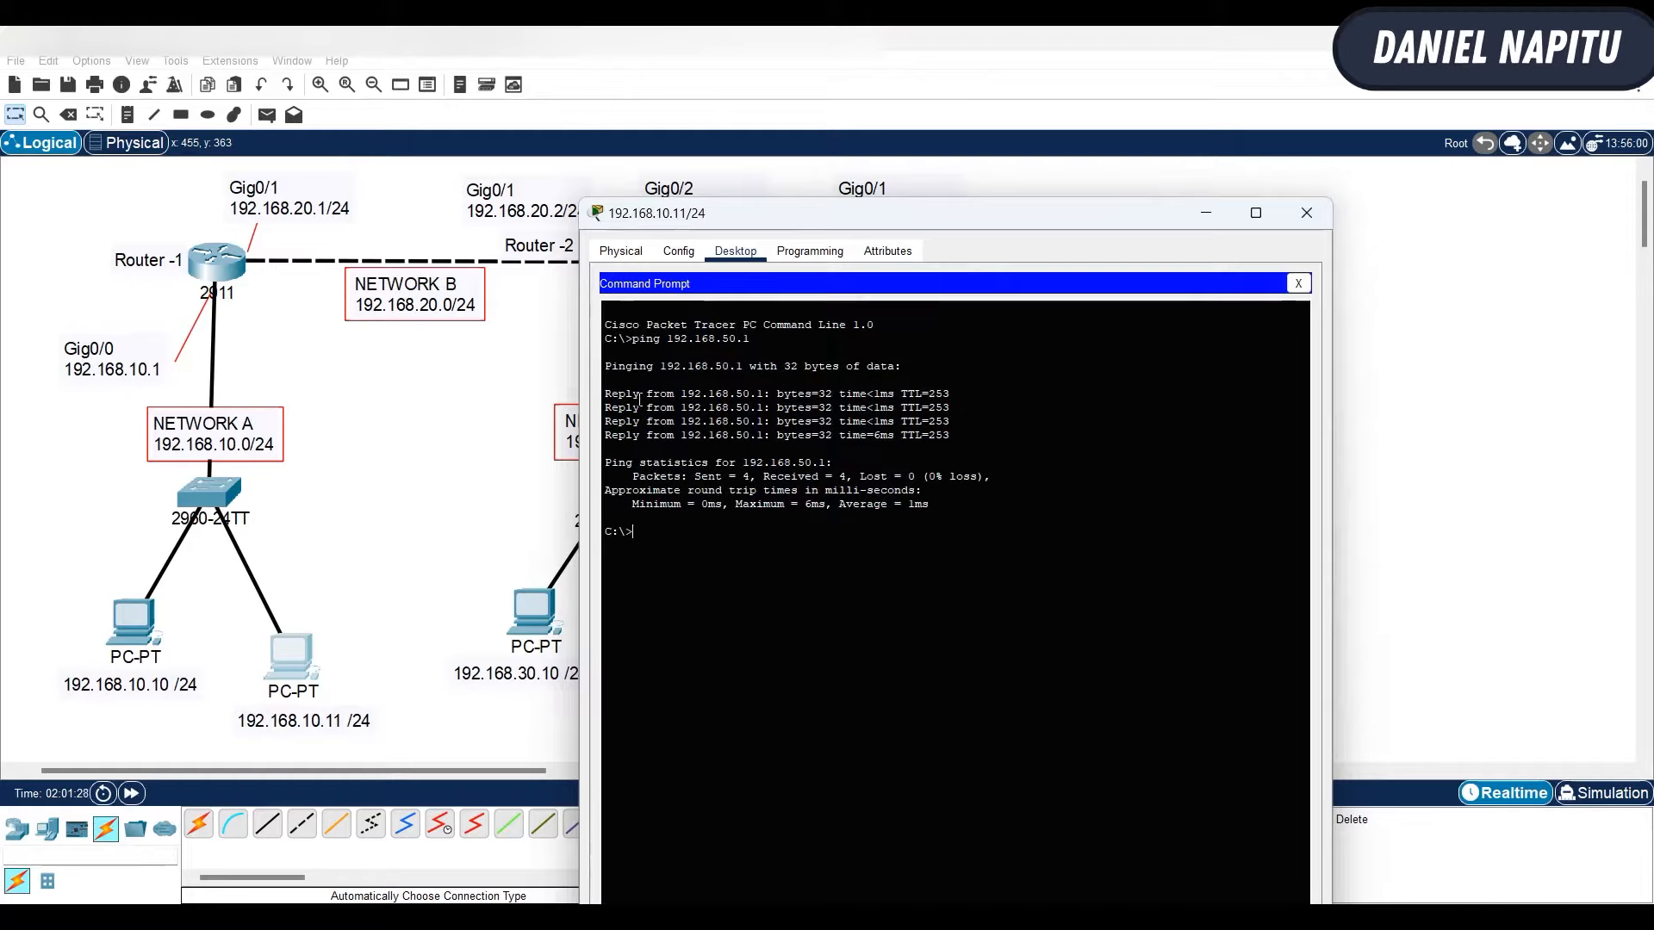
left_click_drag(618, 394, 875, 435)
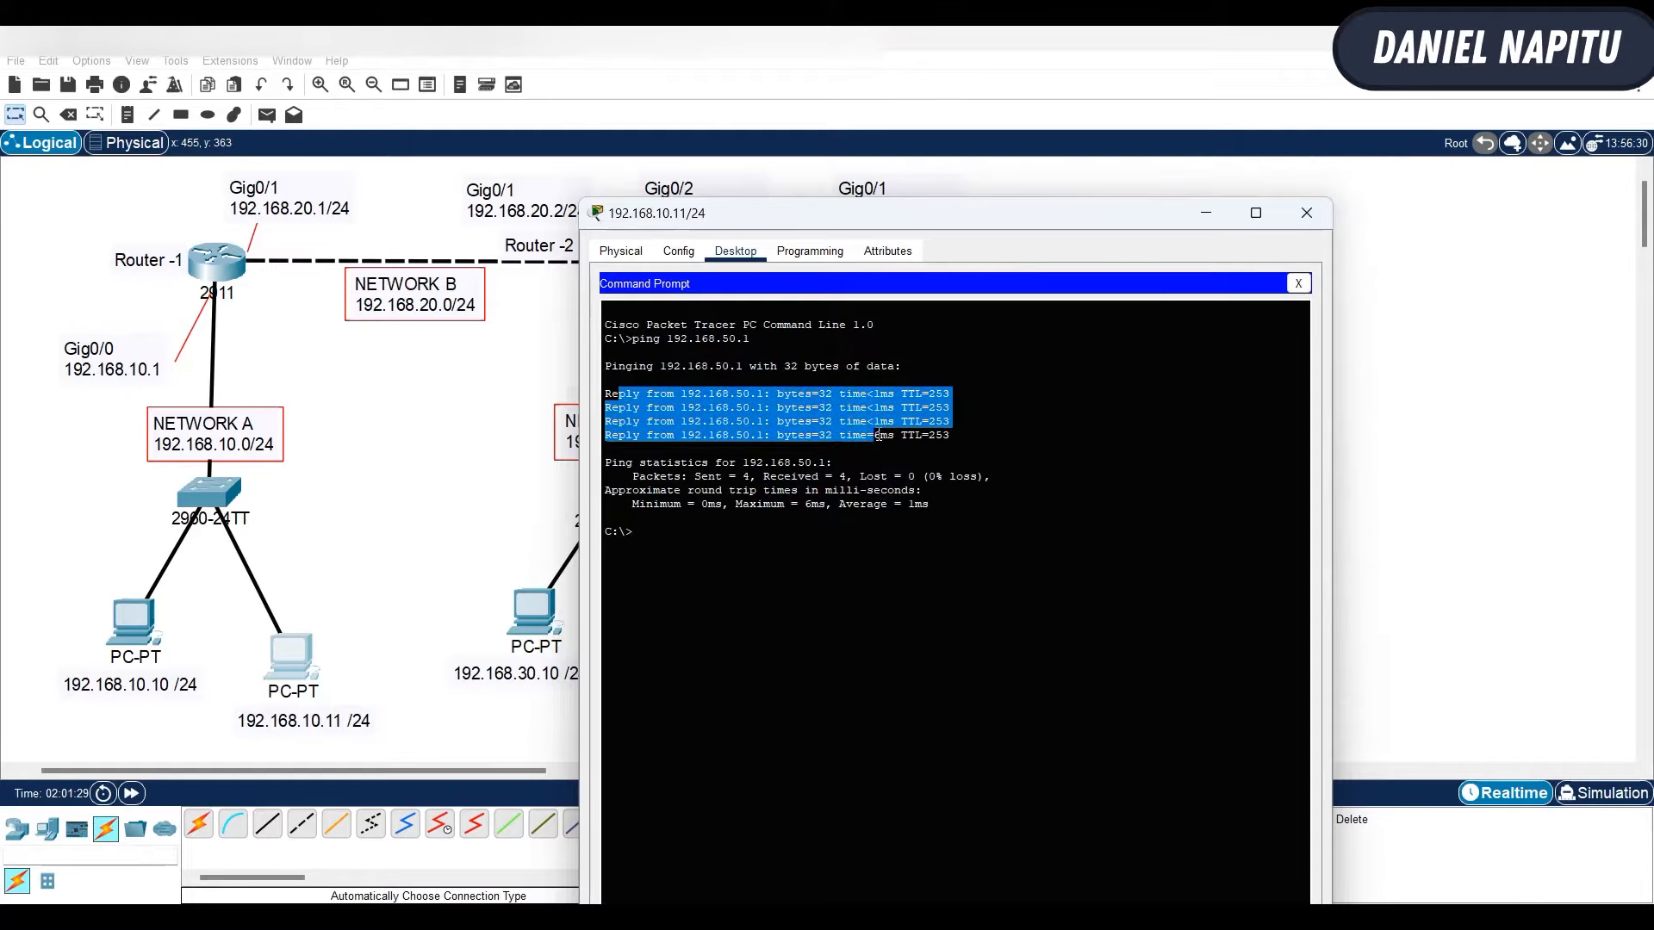
left_click(1205, 214)
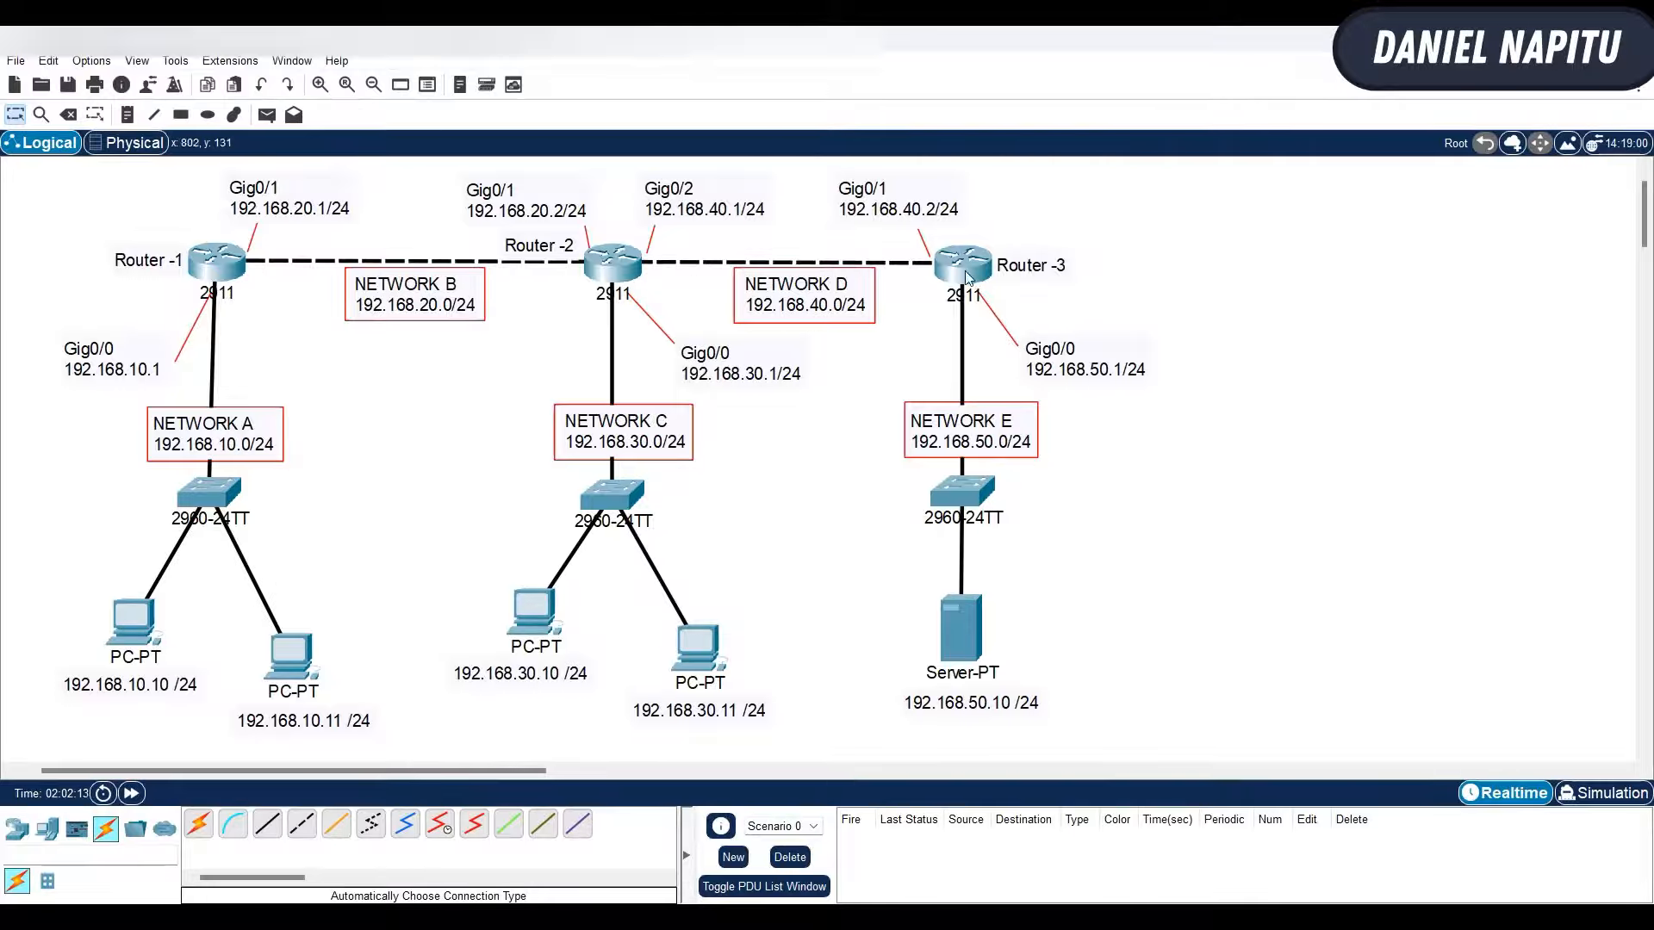
- View Router-3's command-line console briefly and return to the network topology
mouse_move(967, 276)
left_click(962, 266)
left_click_drag(774, 156, 1116, 90)
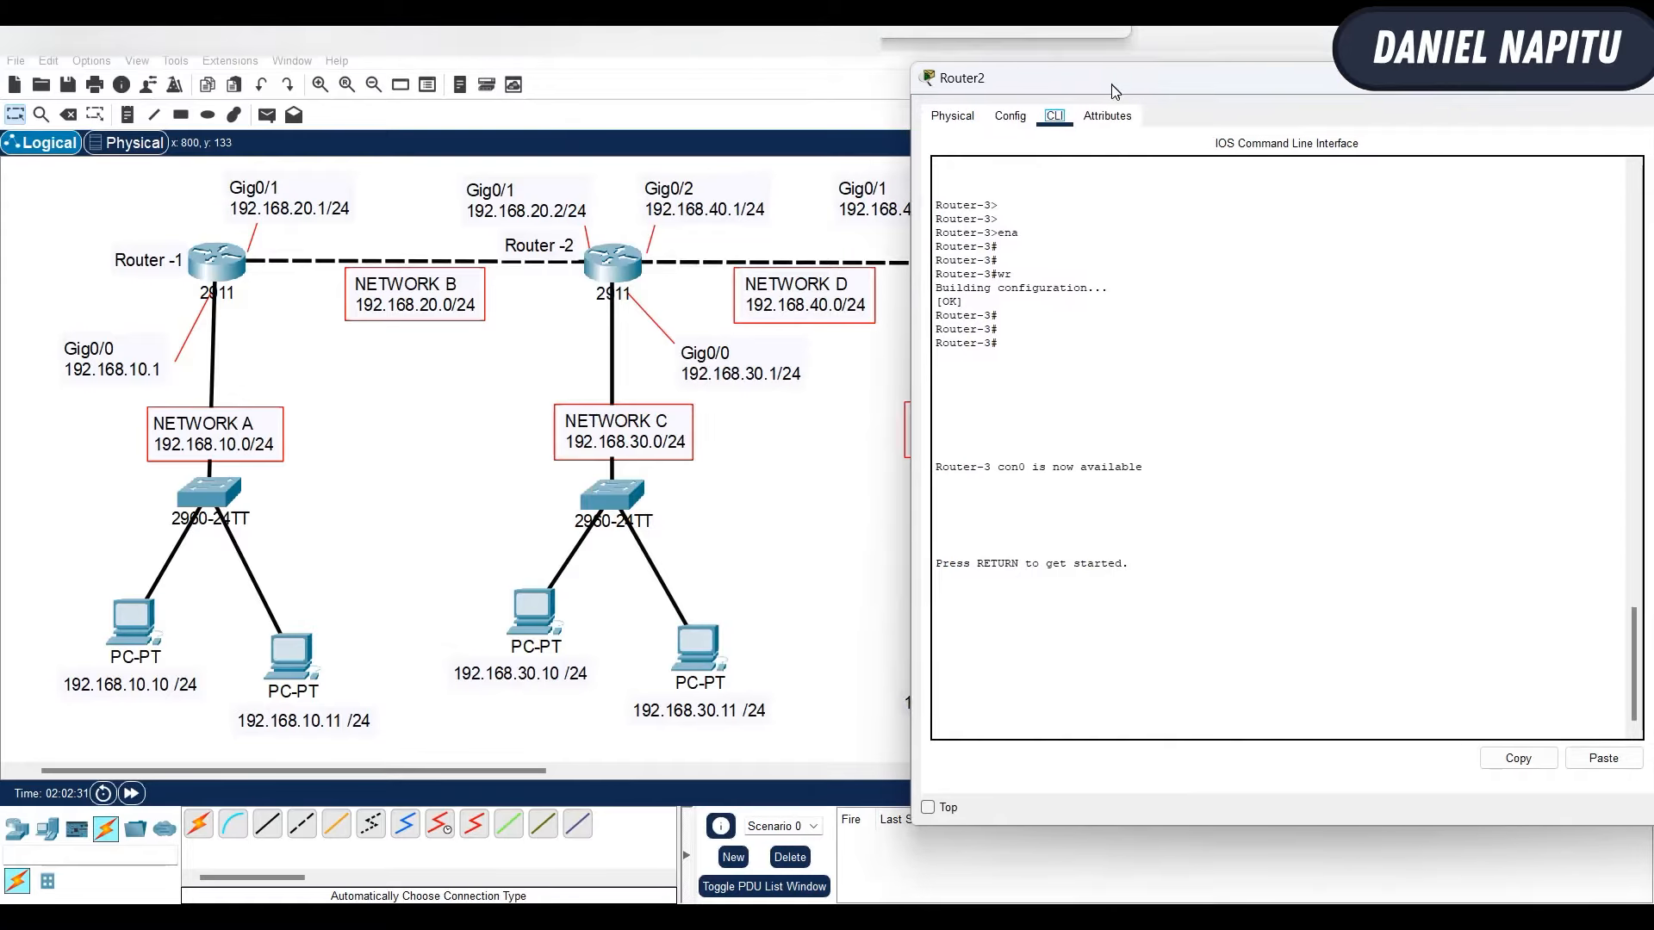
left_click(782, 487)
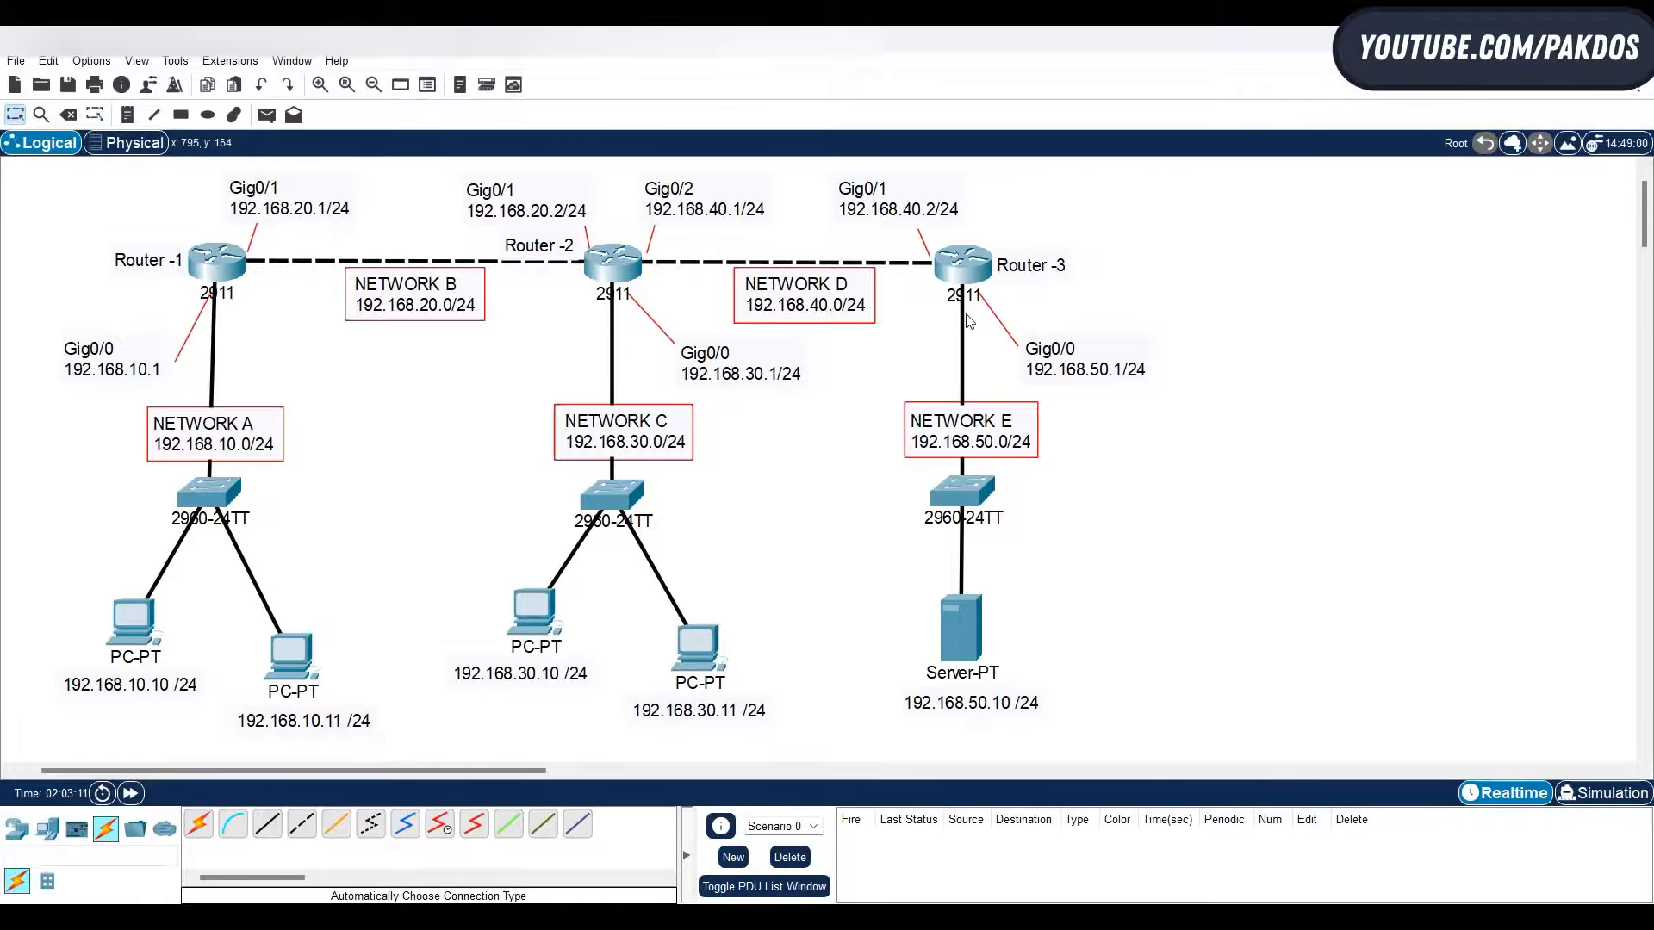
- Reopen Router-3's command-line interface beside the topology and start a console session at the user prompt
left_click(971, 264)
left_click_drag(1114, 82, 1318, 91)
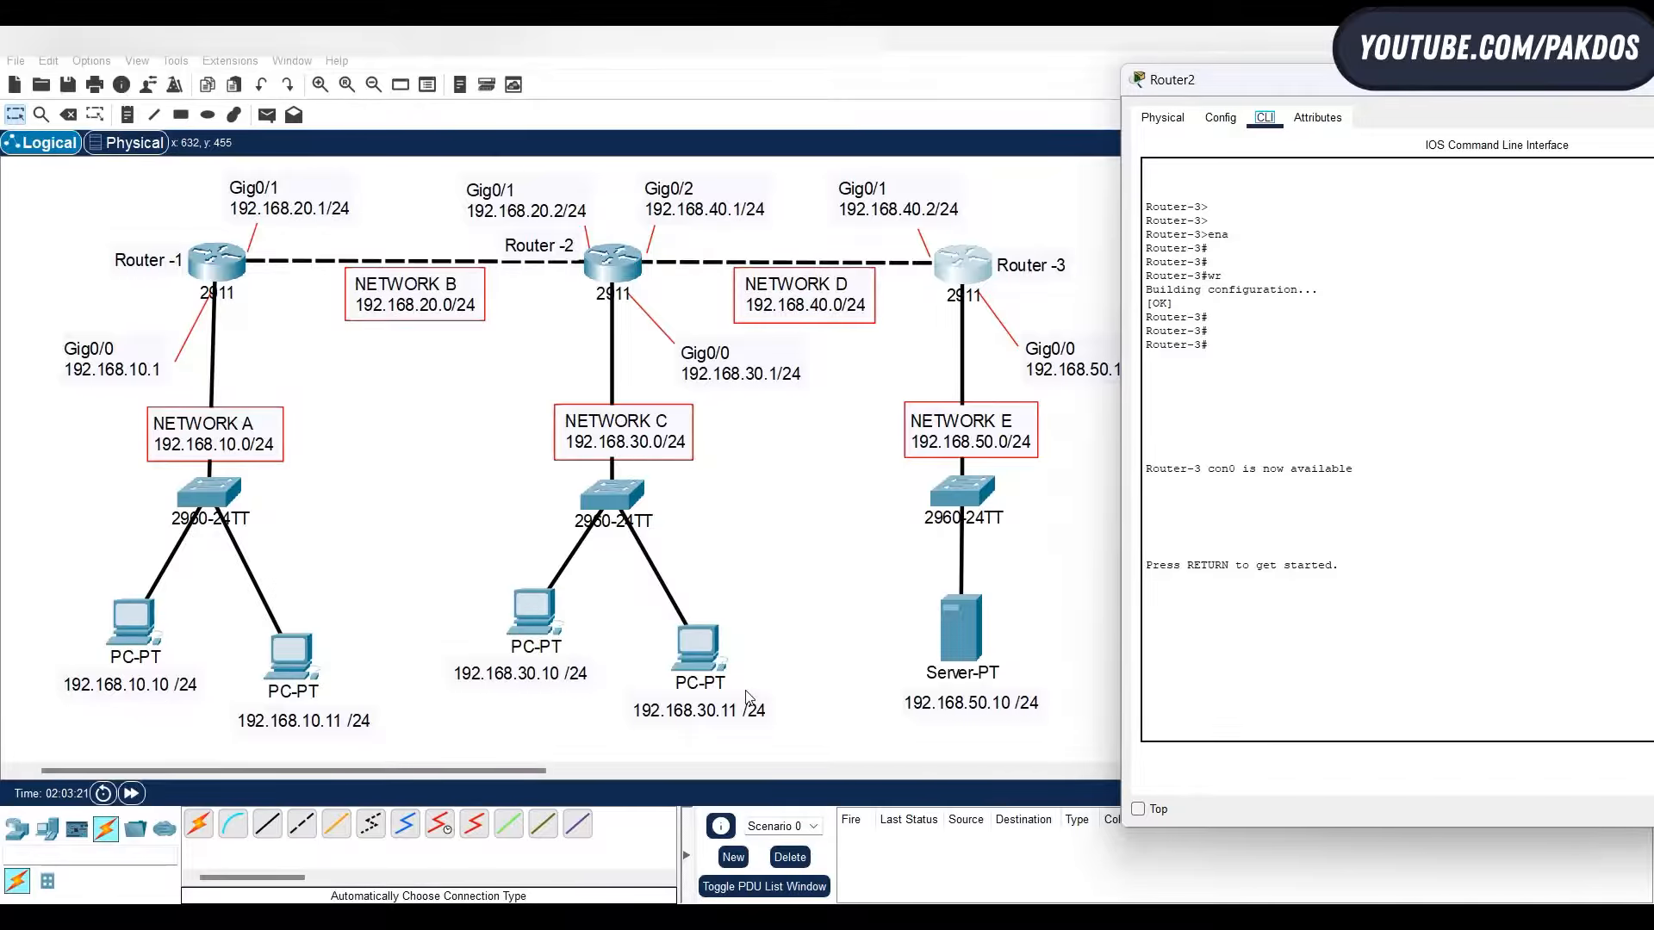
left_click_drag(1333, 91, 1216, 57)
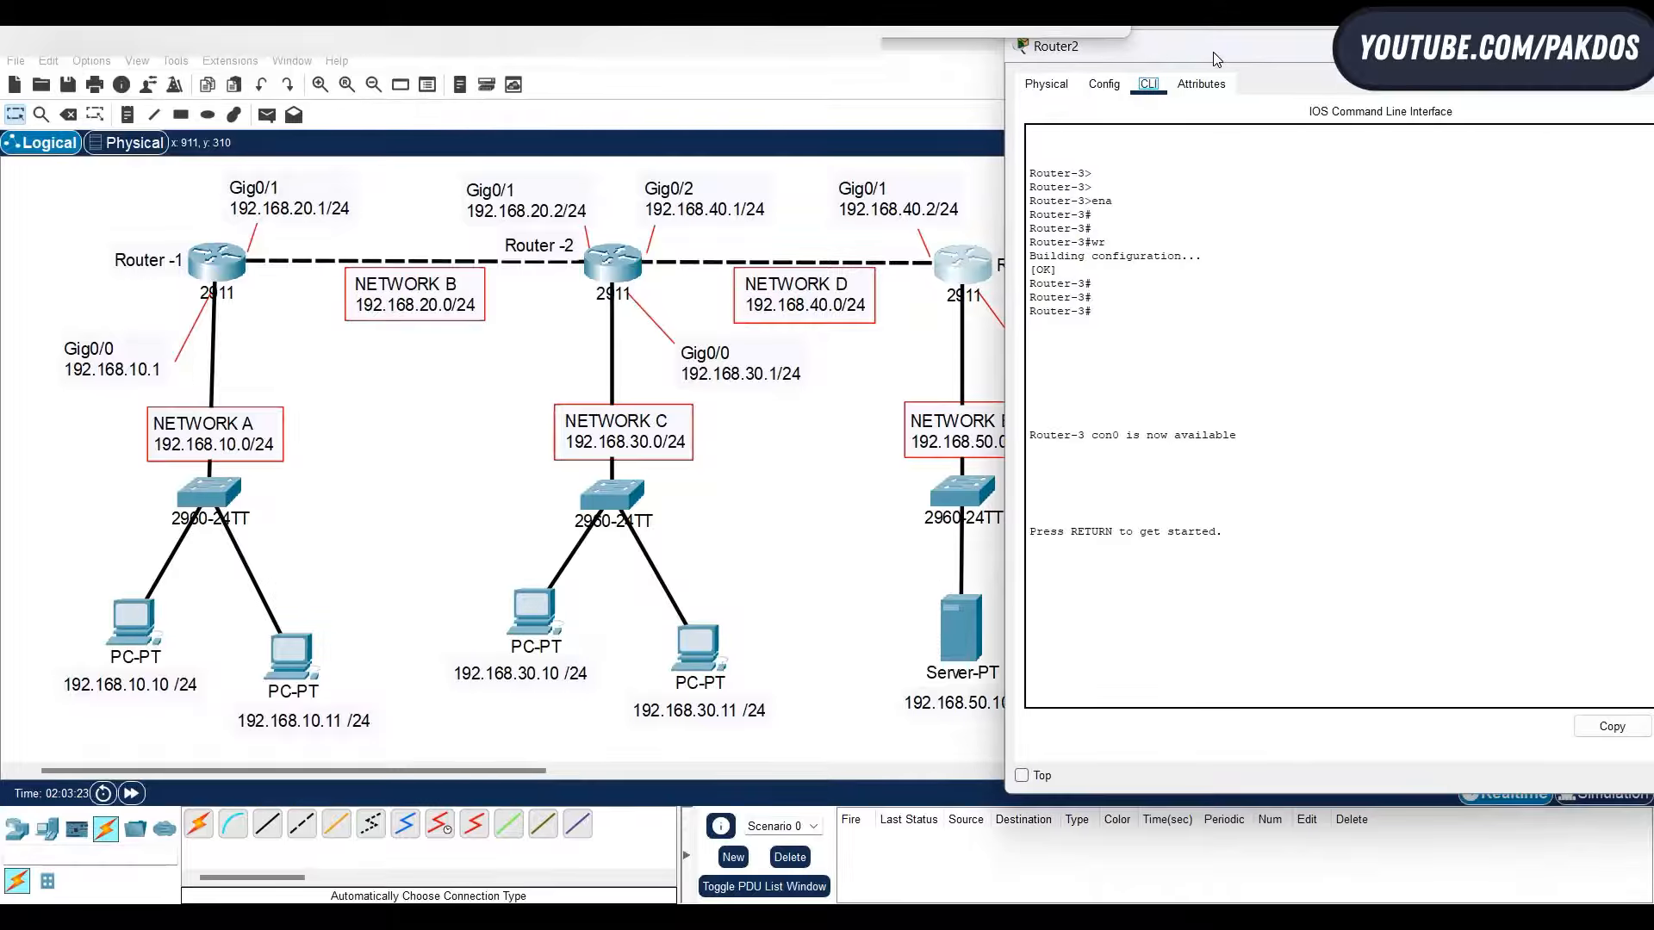
left_click(1345, 526)
key("Return")
key("Return")
key("Return")
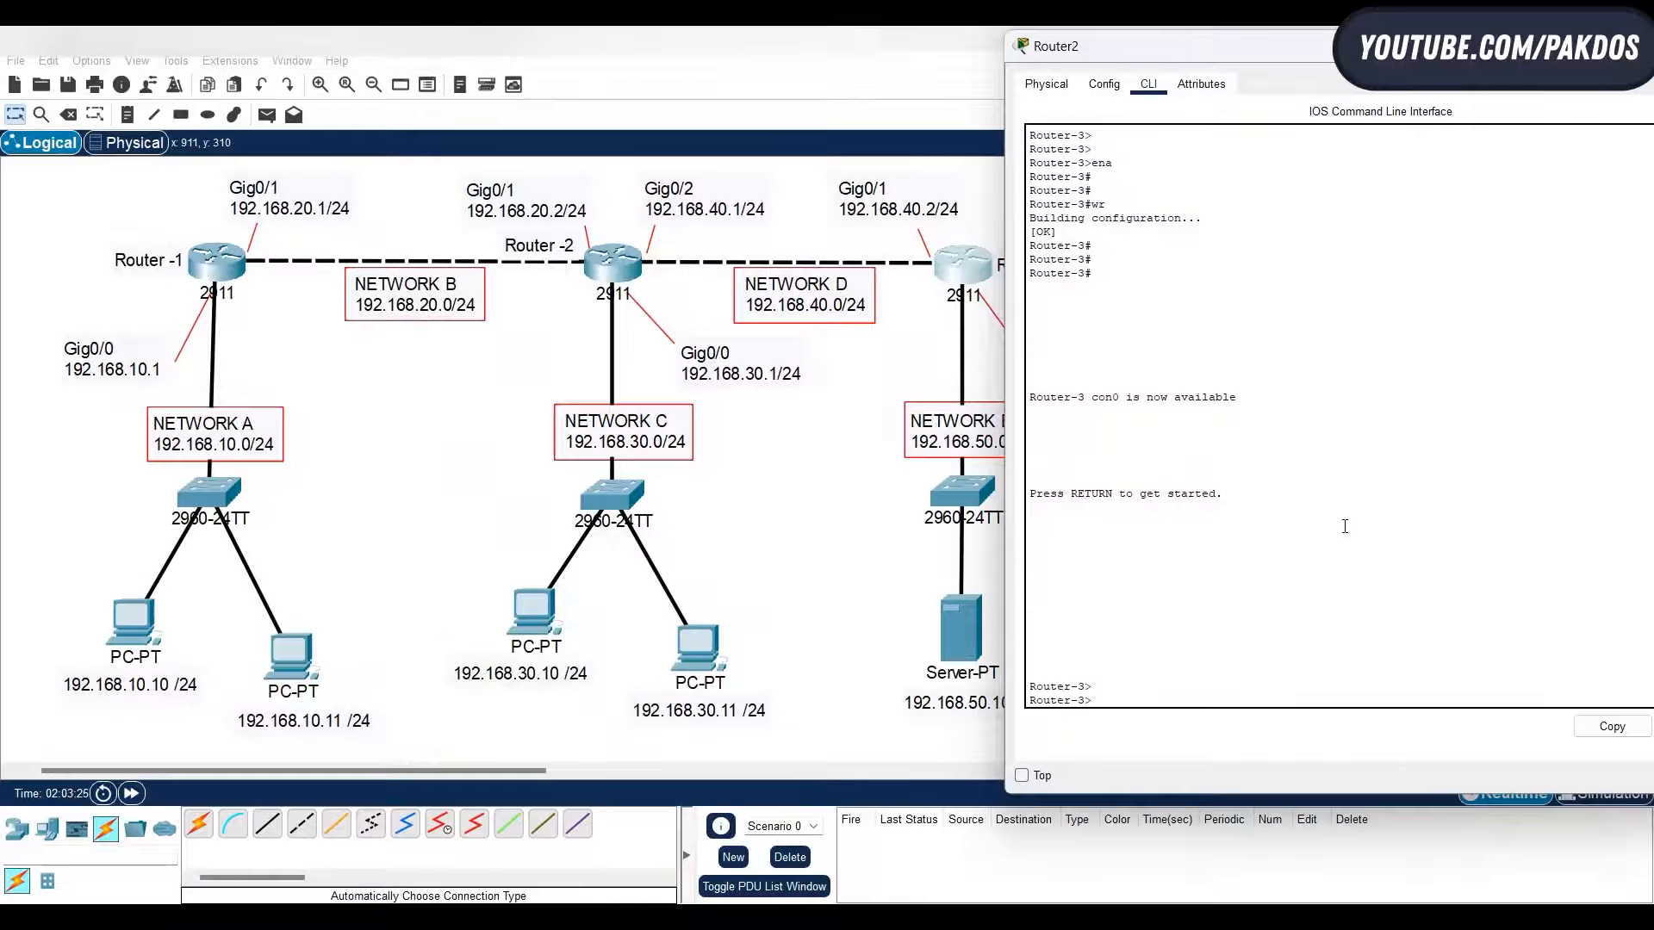
- Enter privileged mode on Router-3 with ena, and enter global configuration mode with conf ter
type("ena")
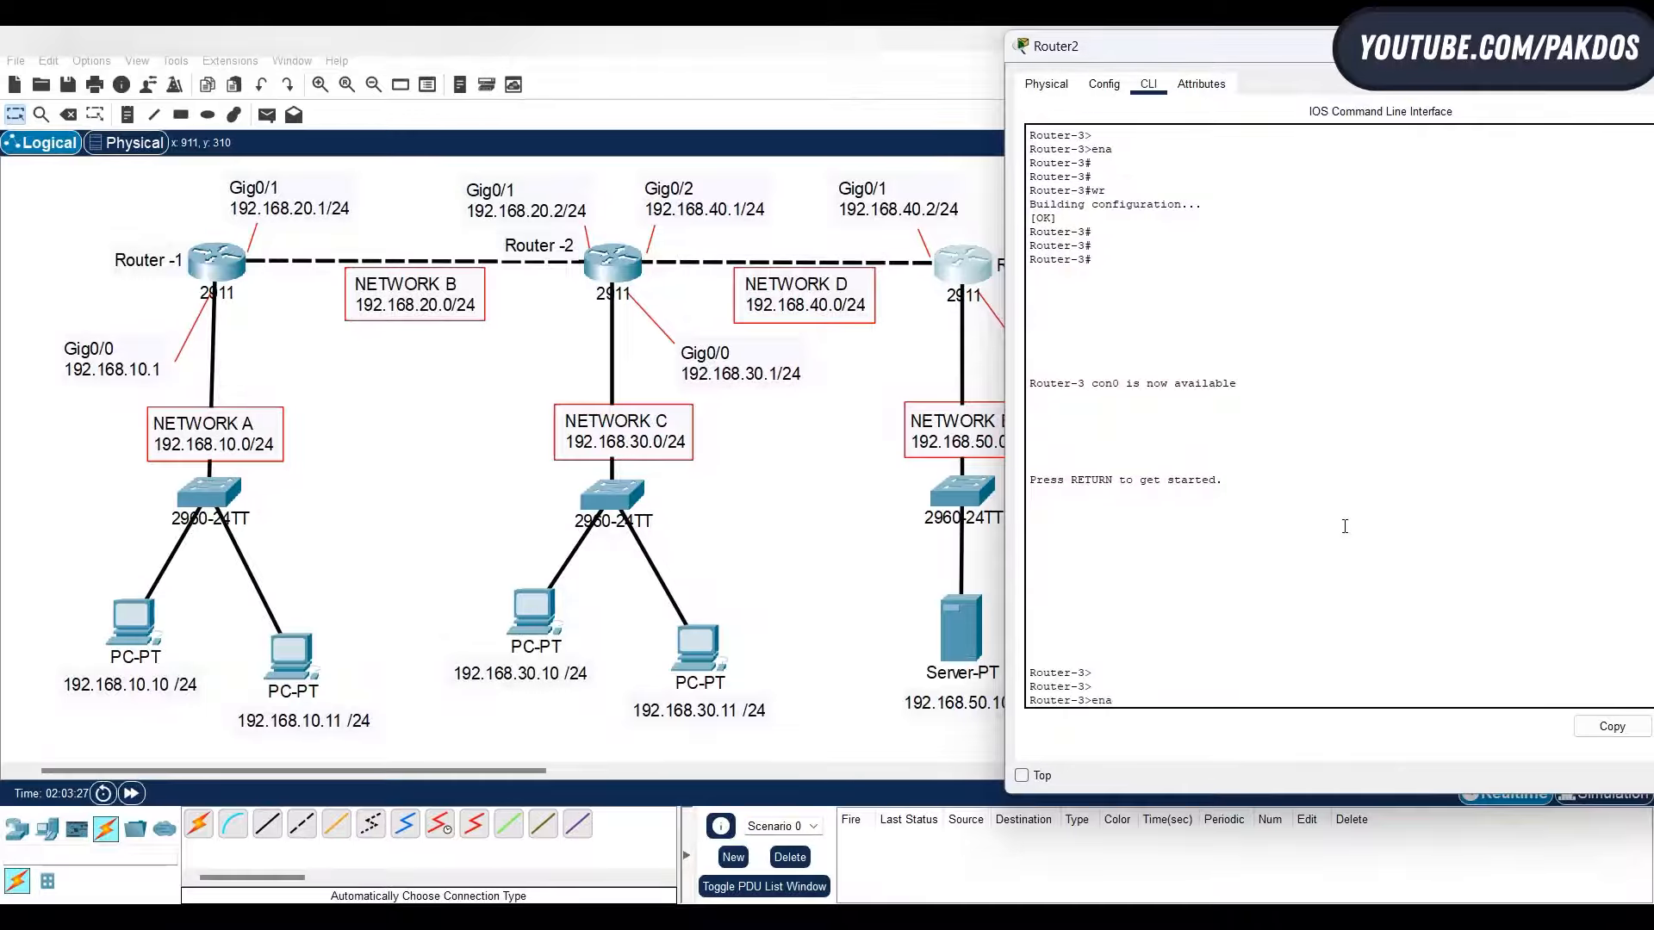
key("Return")
key("Return")
type("conf ger")
key("BackSpace")
key("BackSpace")
key("BackSpace")
type("ter")
key("Return")
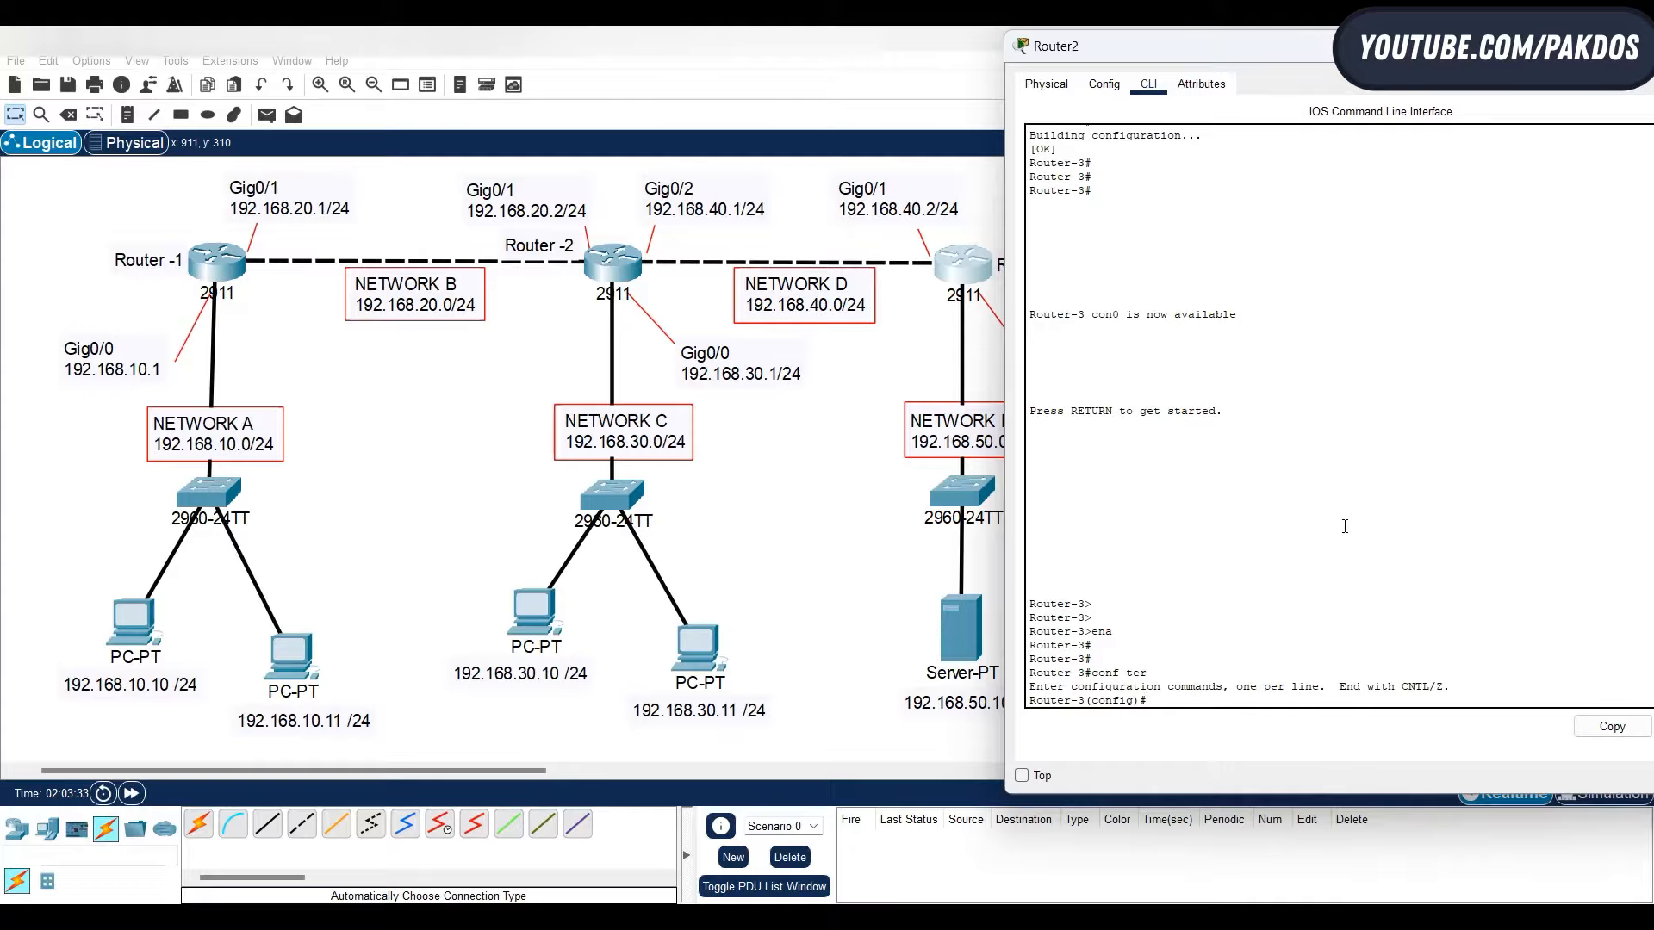
- Begin an access-list command on Router-3 and look up the number ranges for standard and extended lists
type("acc")
key("Tab")
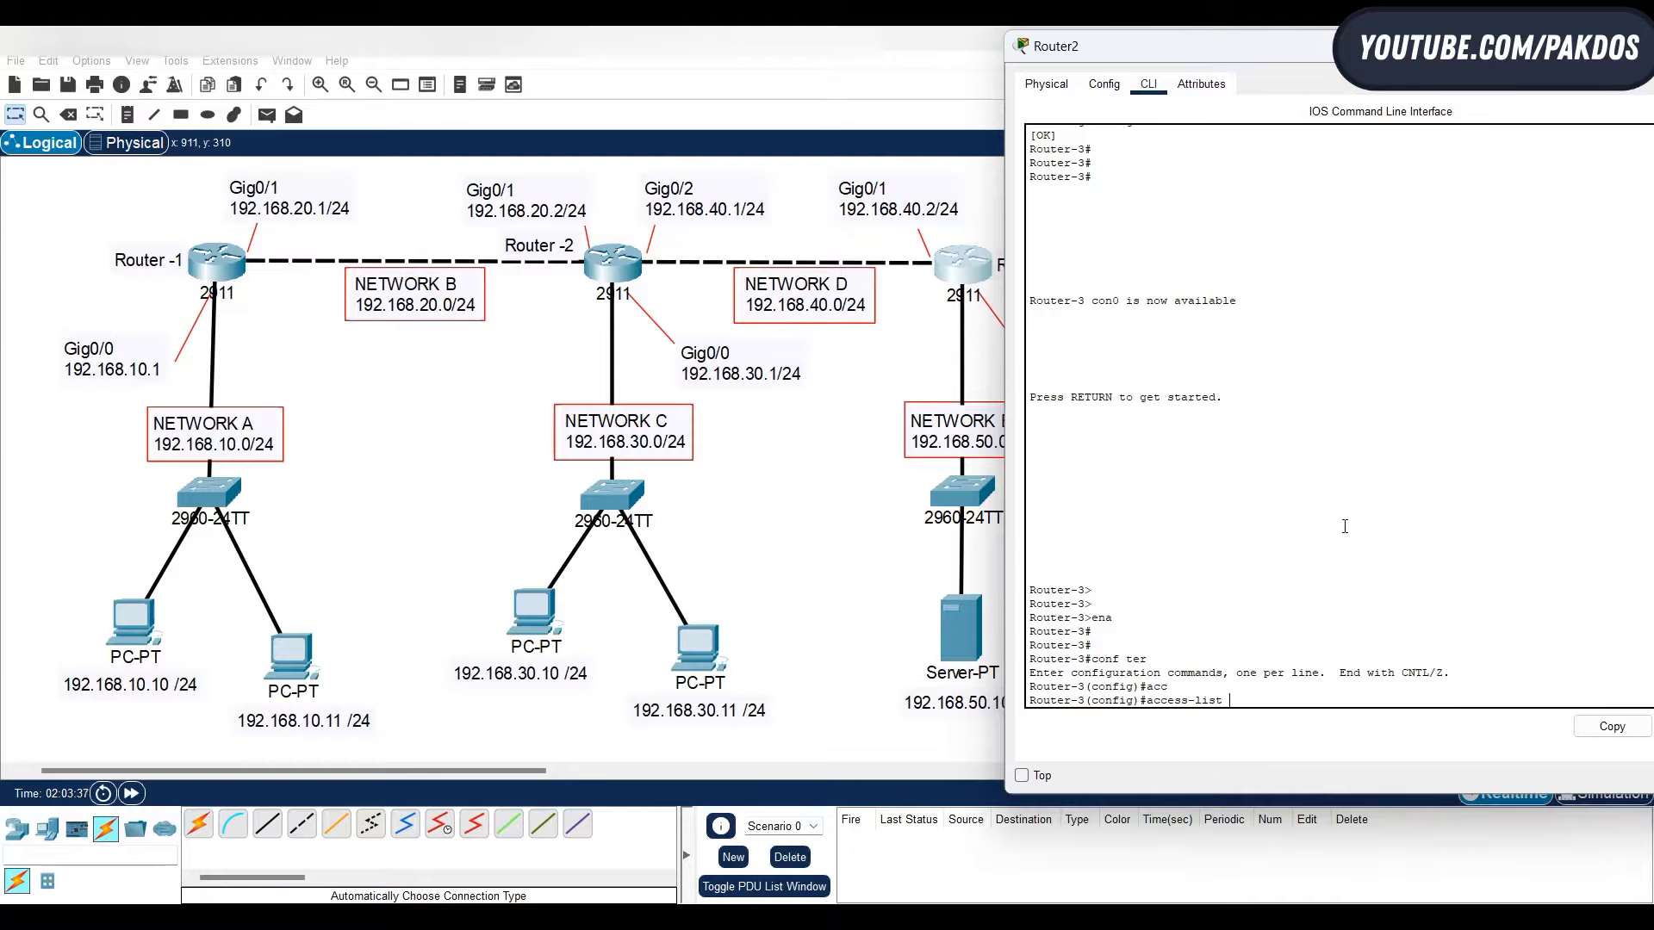
type("?")
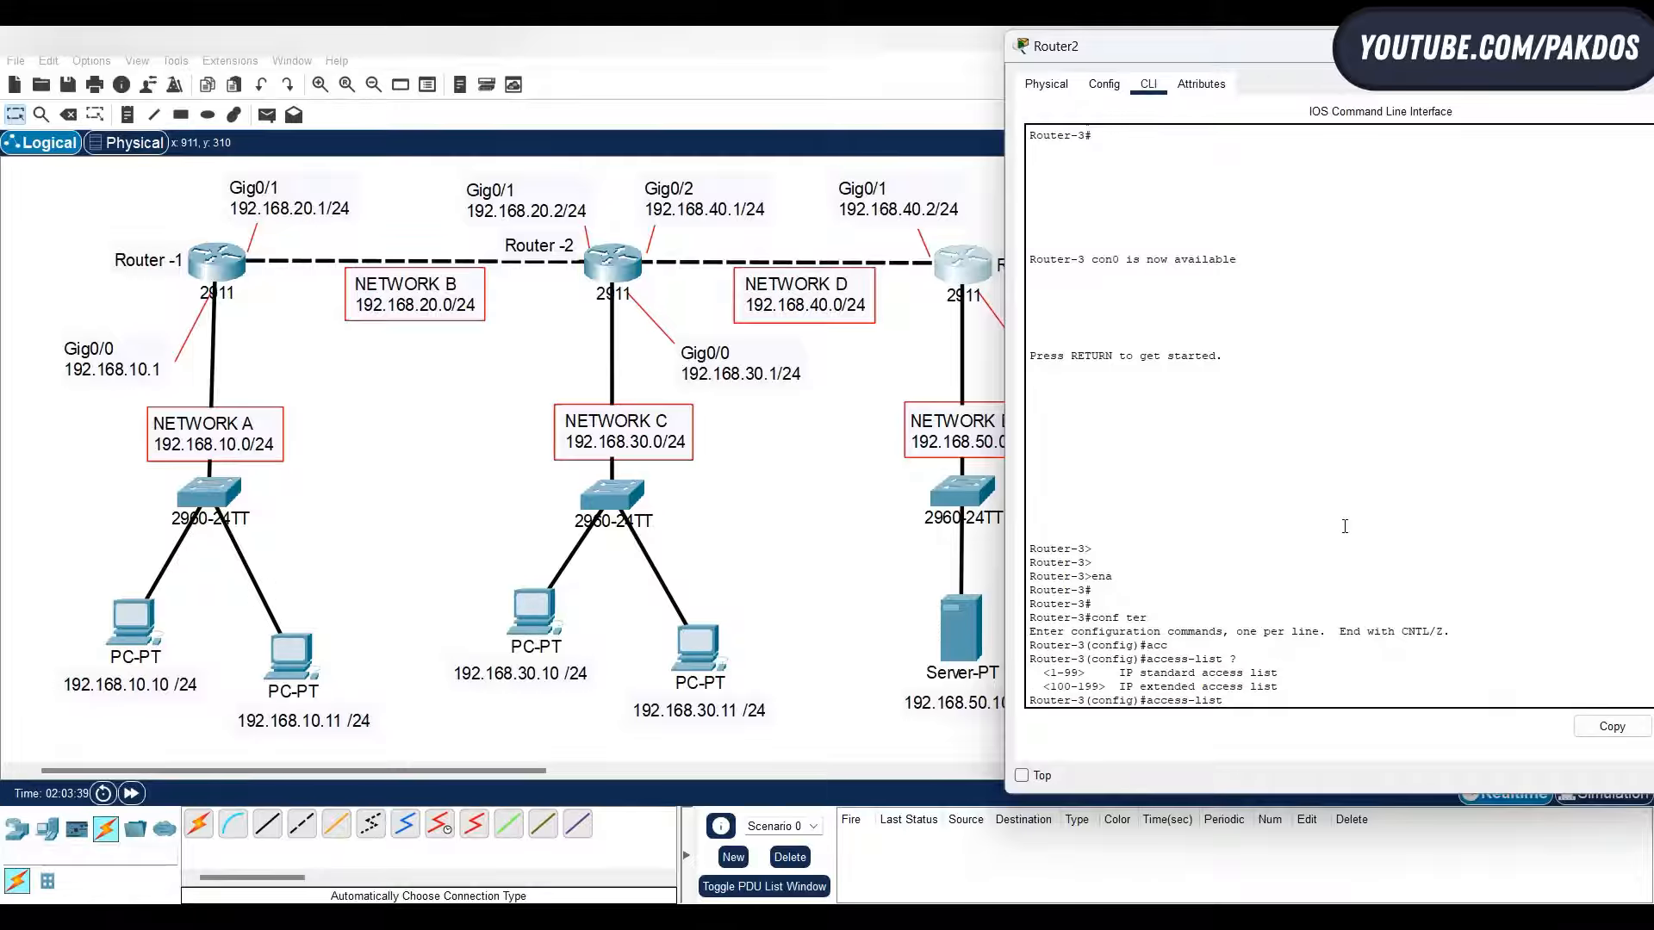
left_click_drag(1052, 672, 1284, 682)
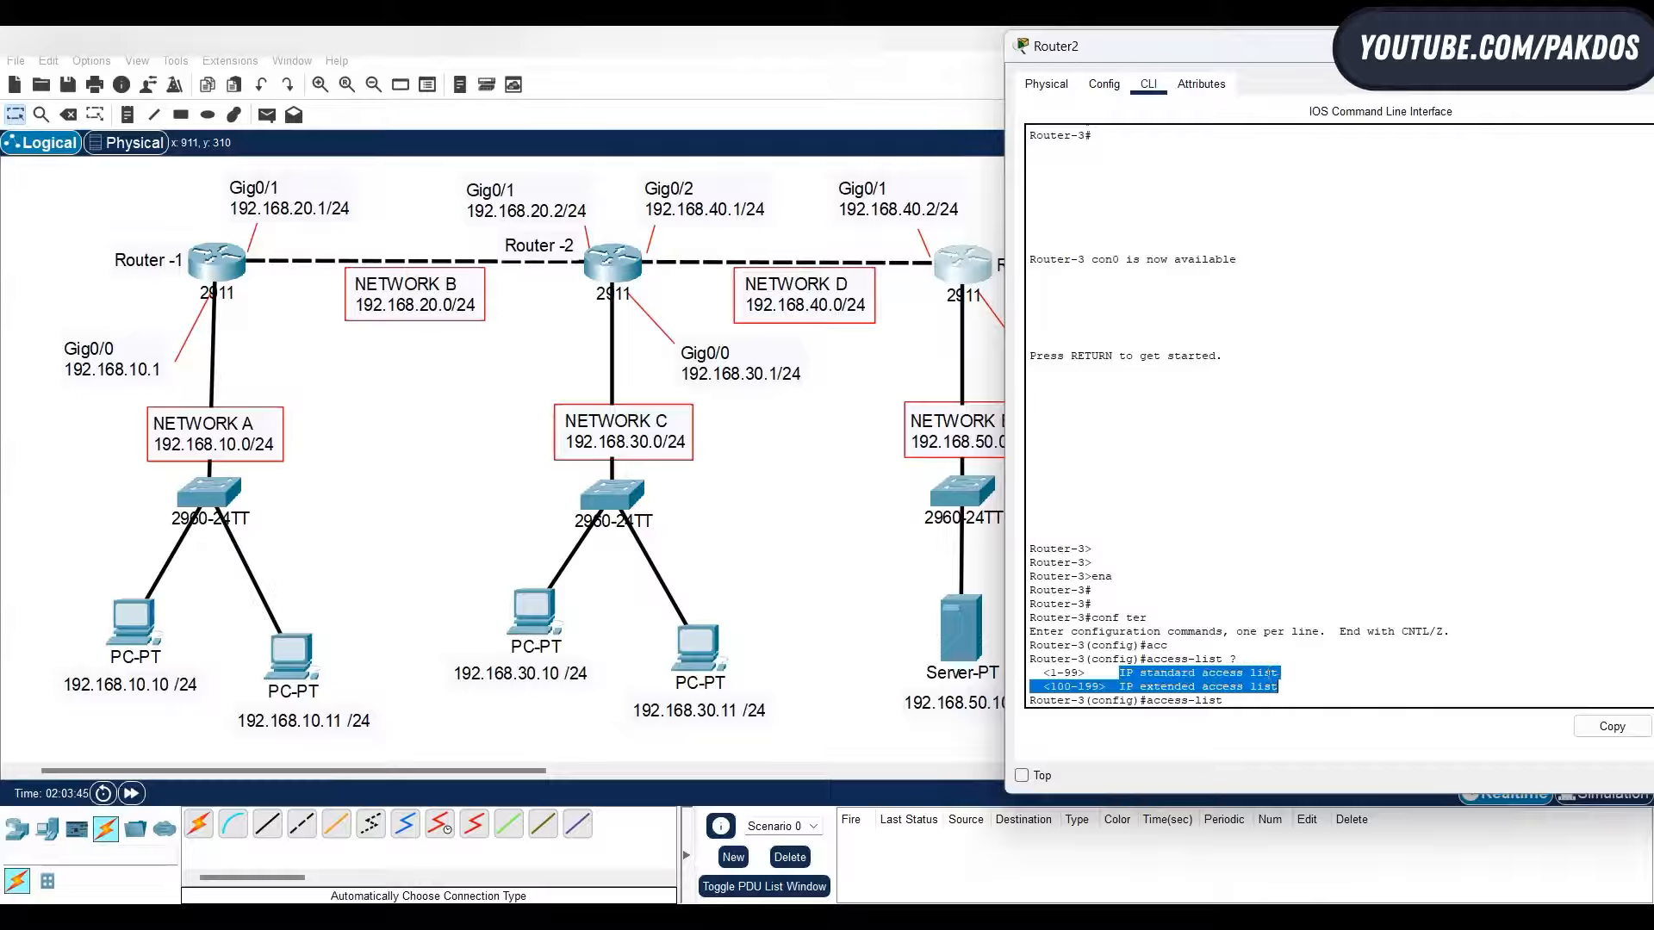
- Create standard access list 1 with a rule denying host 192.168.10.10, consulting the inline help for the action and address options
left_click(1258, 704)
type("1")
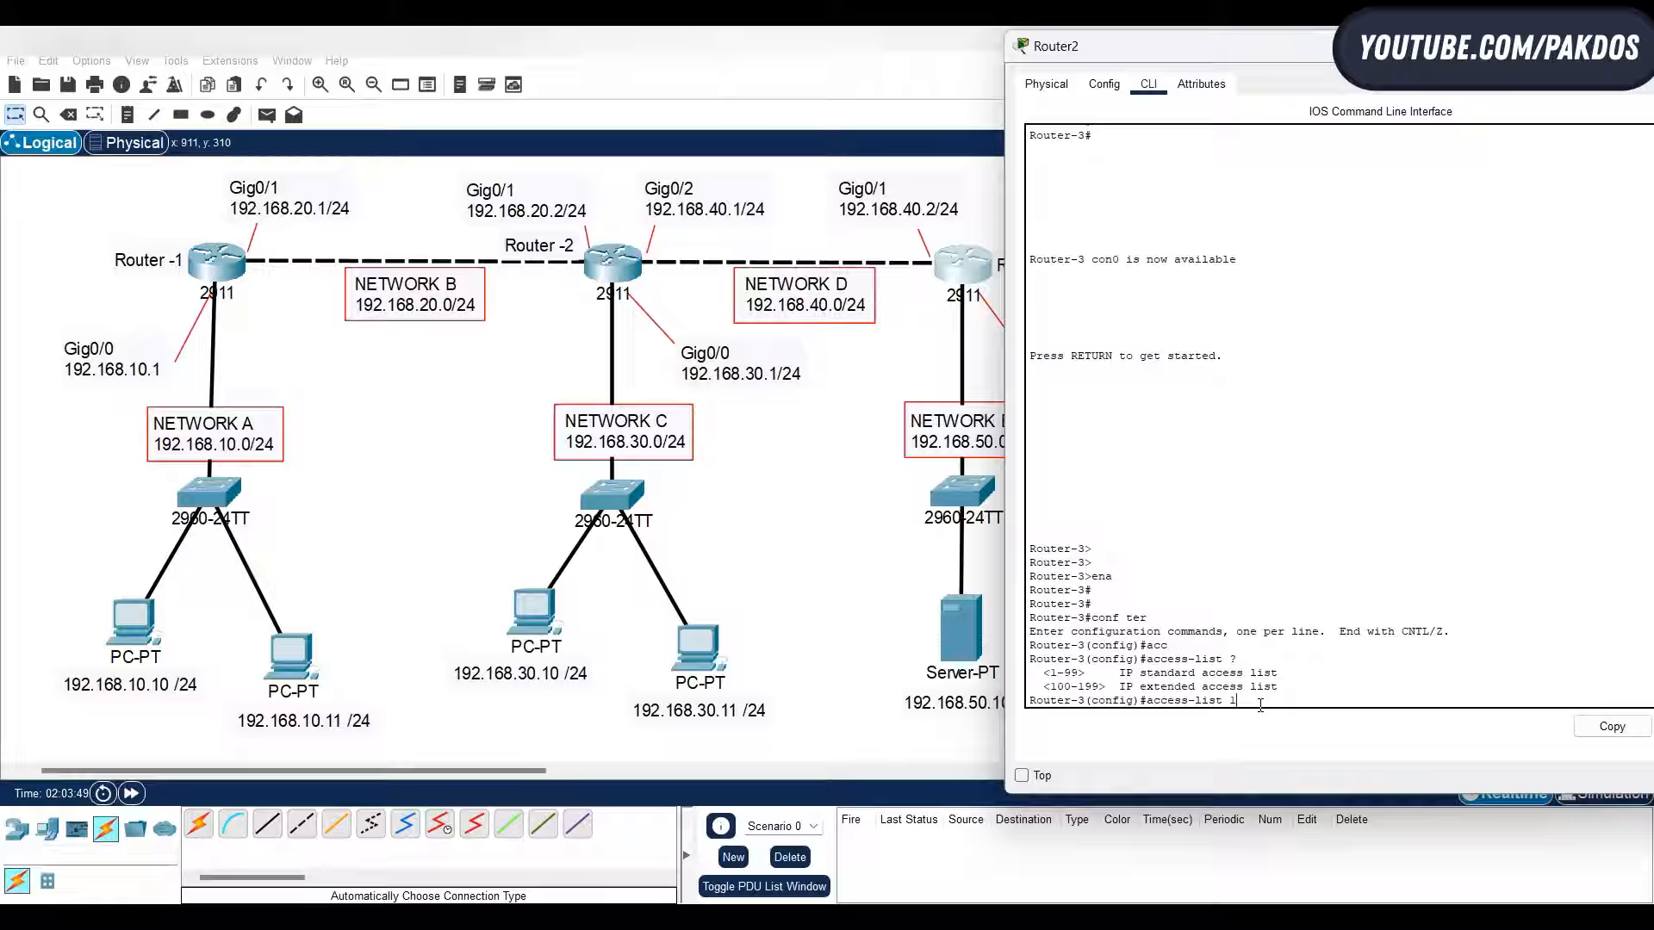
type(" ?")
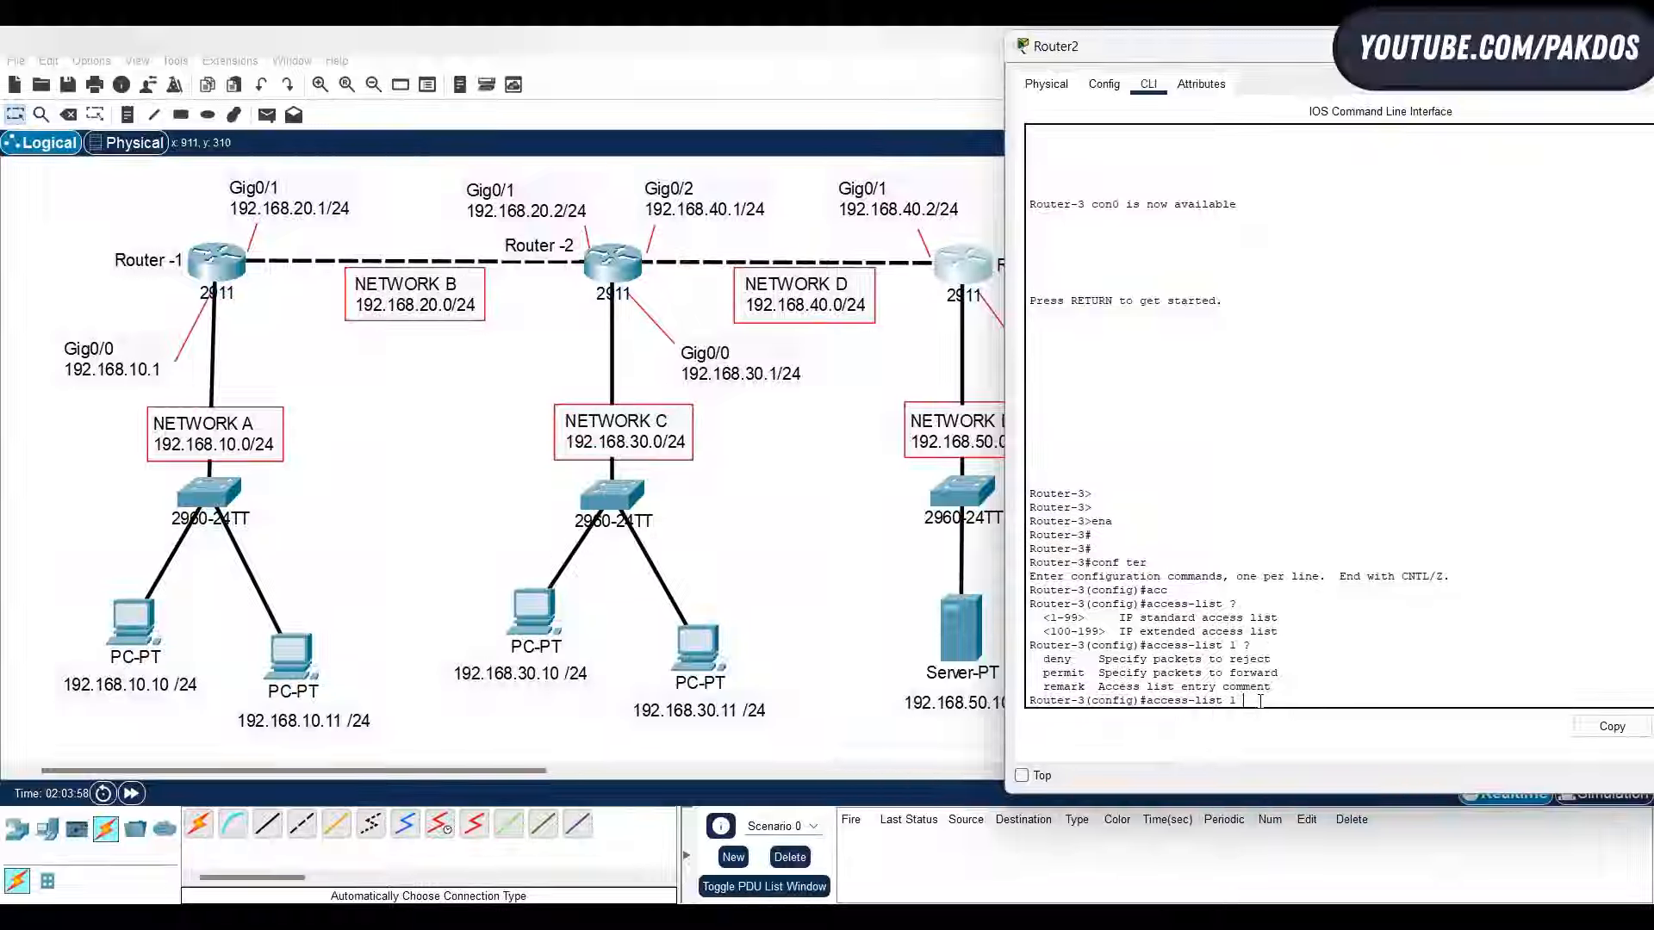
type("deny")
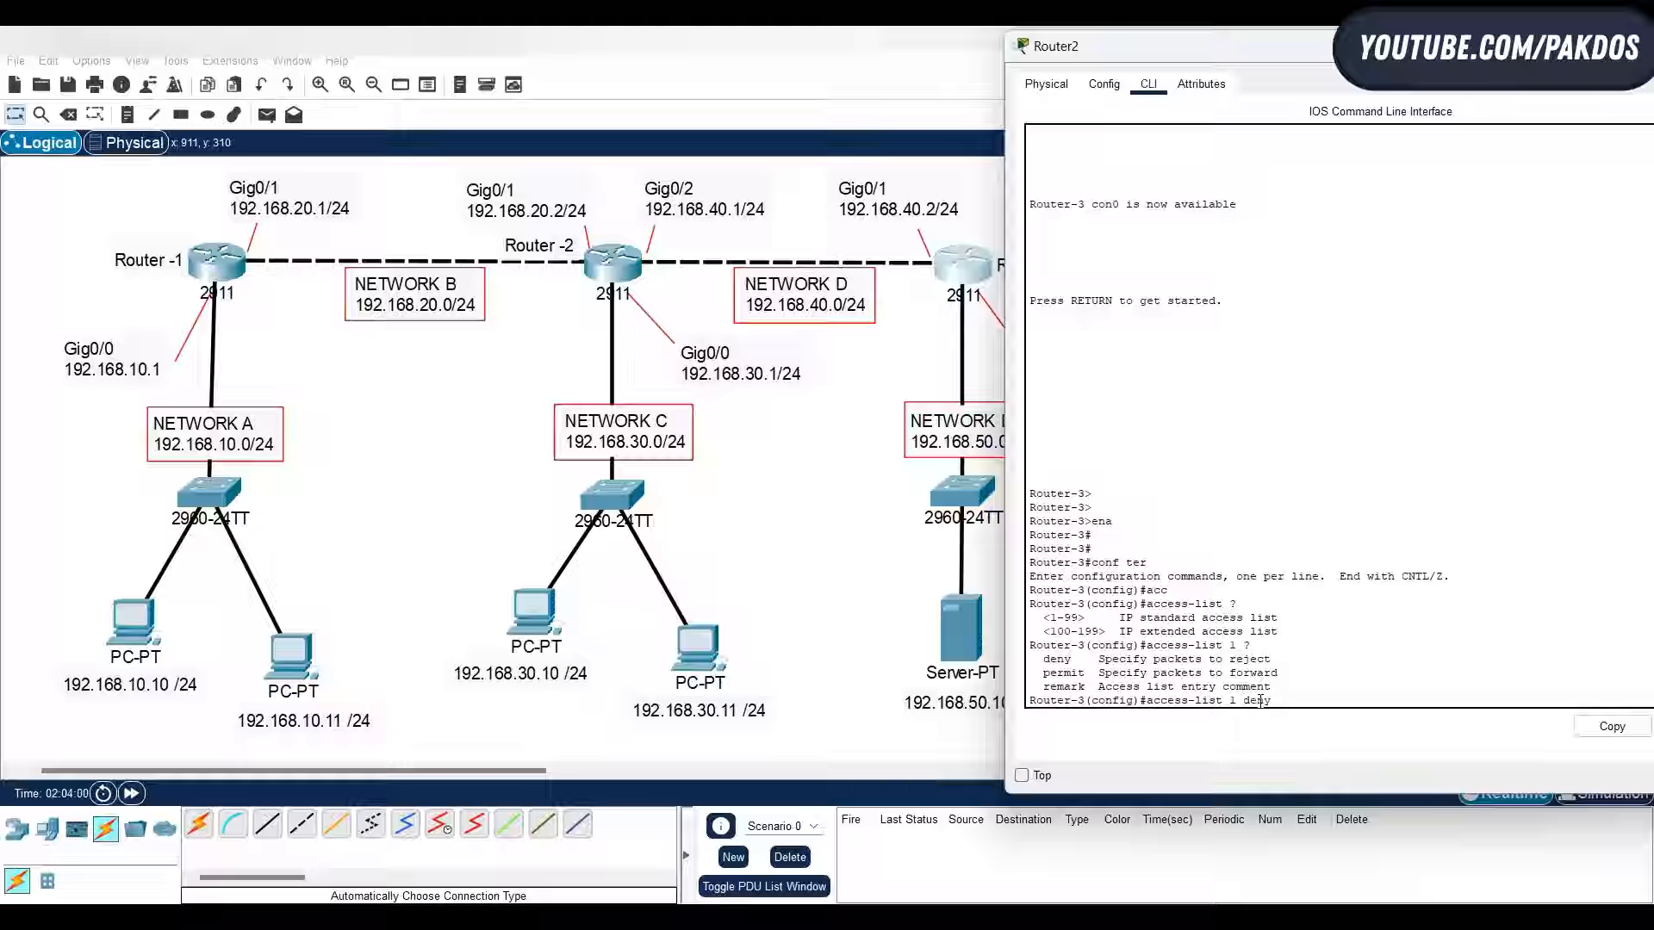
type(" ?")
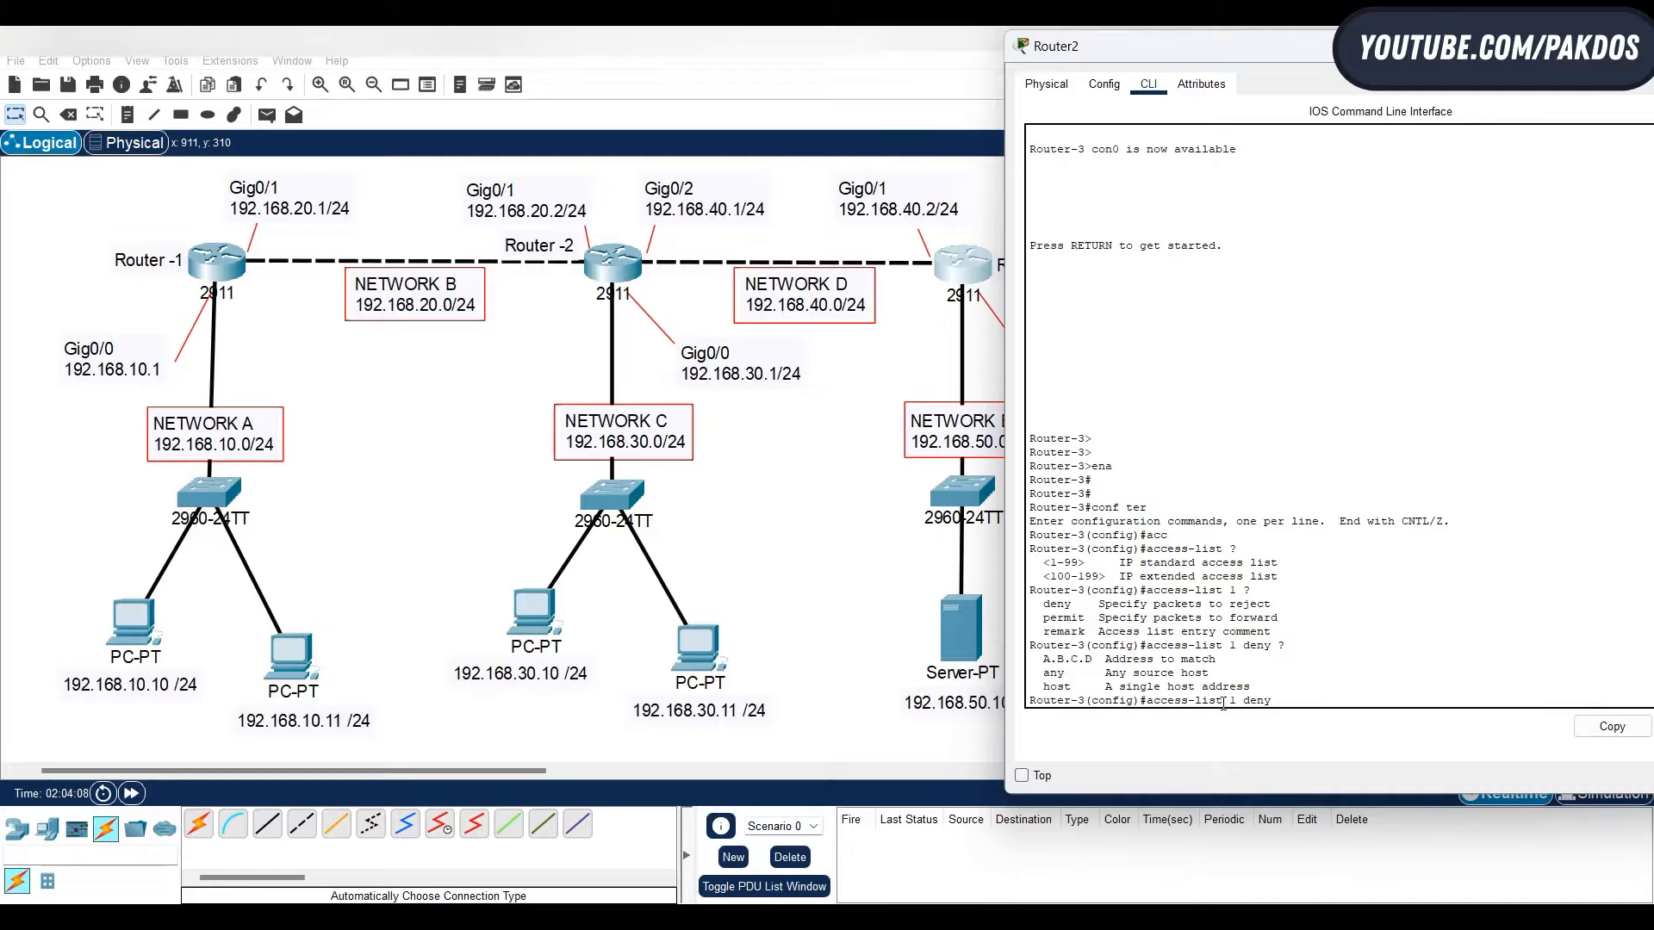
type("host")
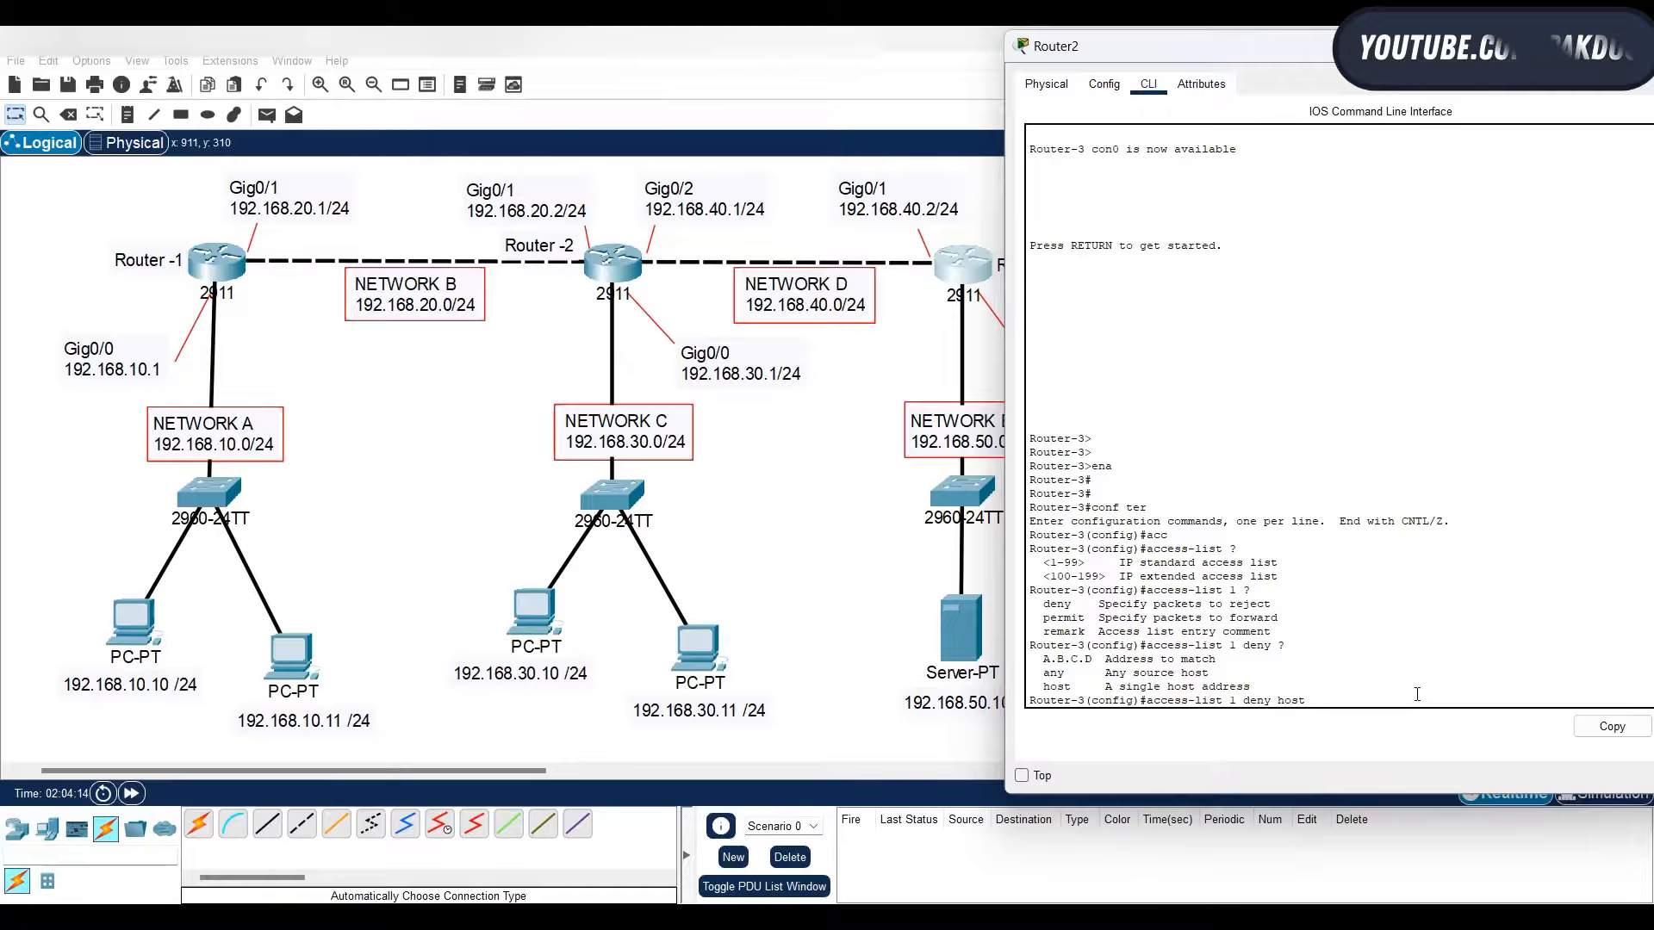
type("1")
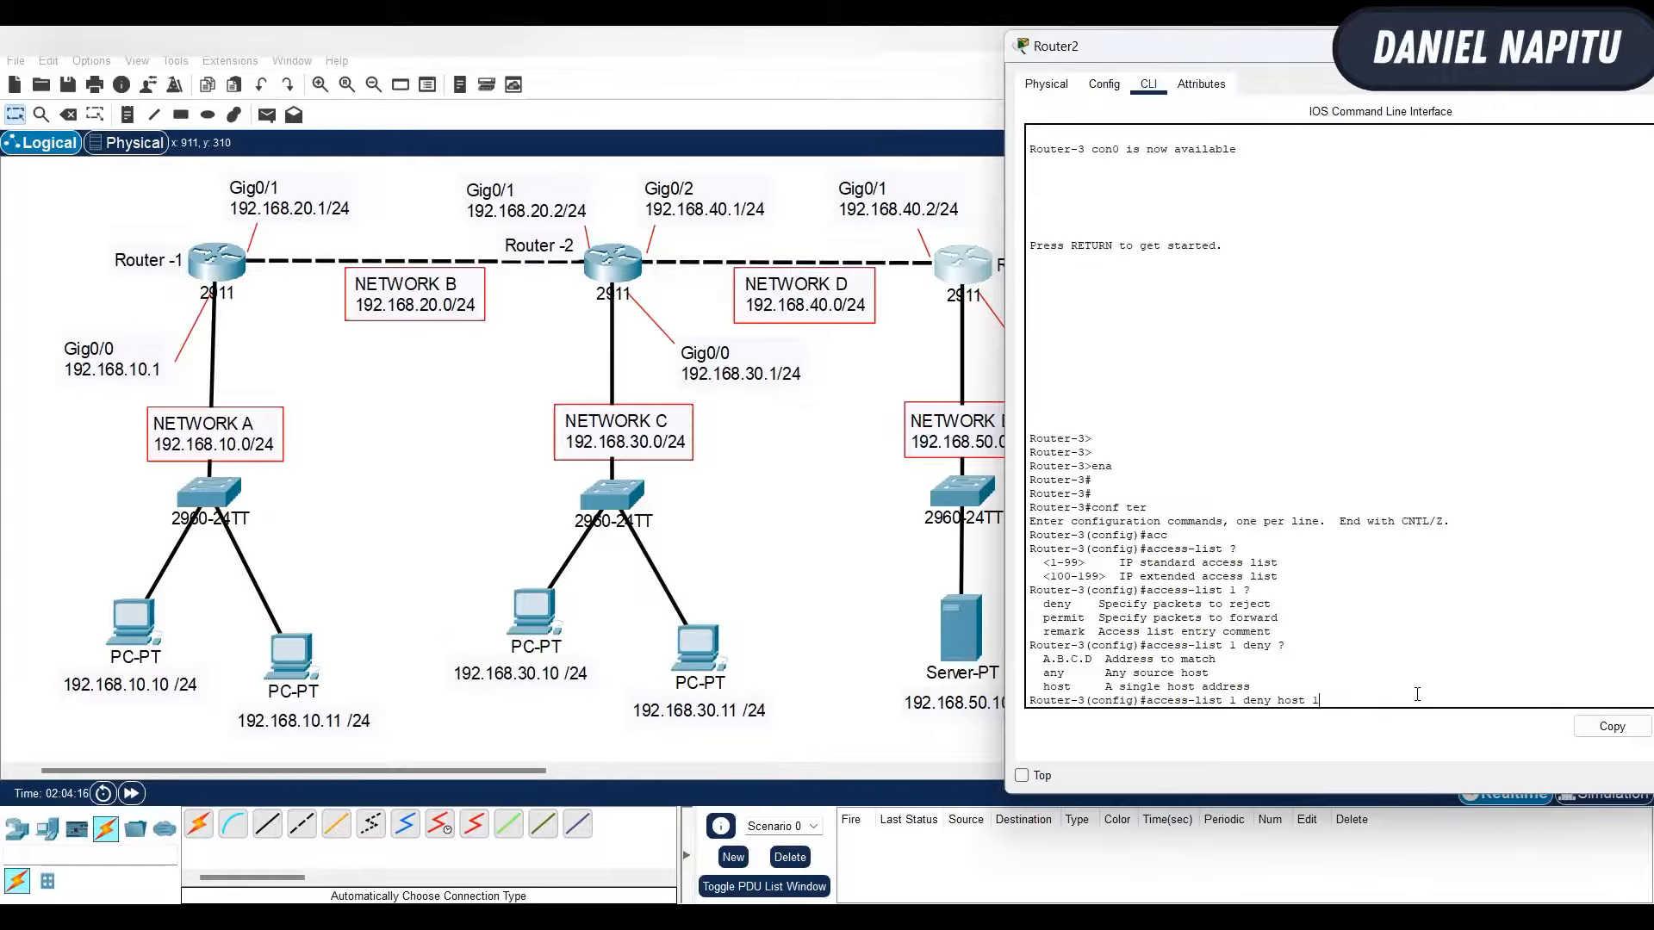
type("92.168.10.10")
key("Return")
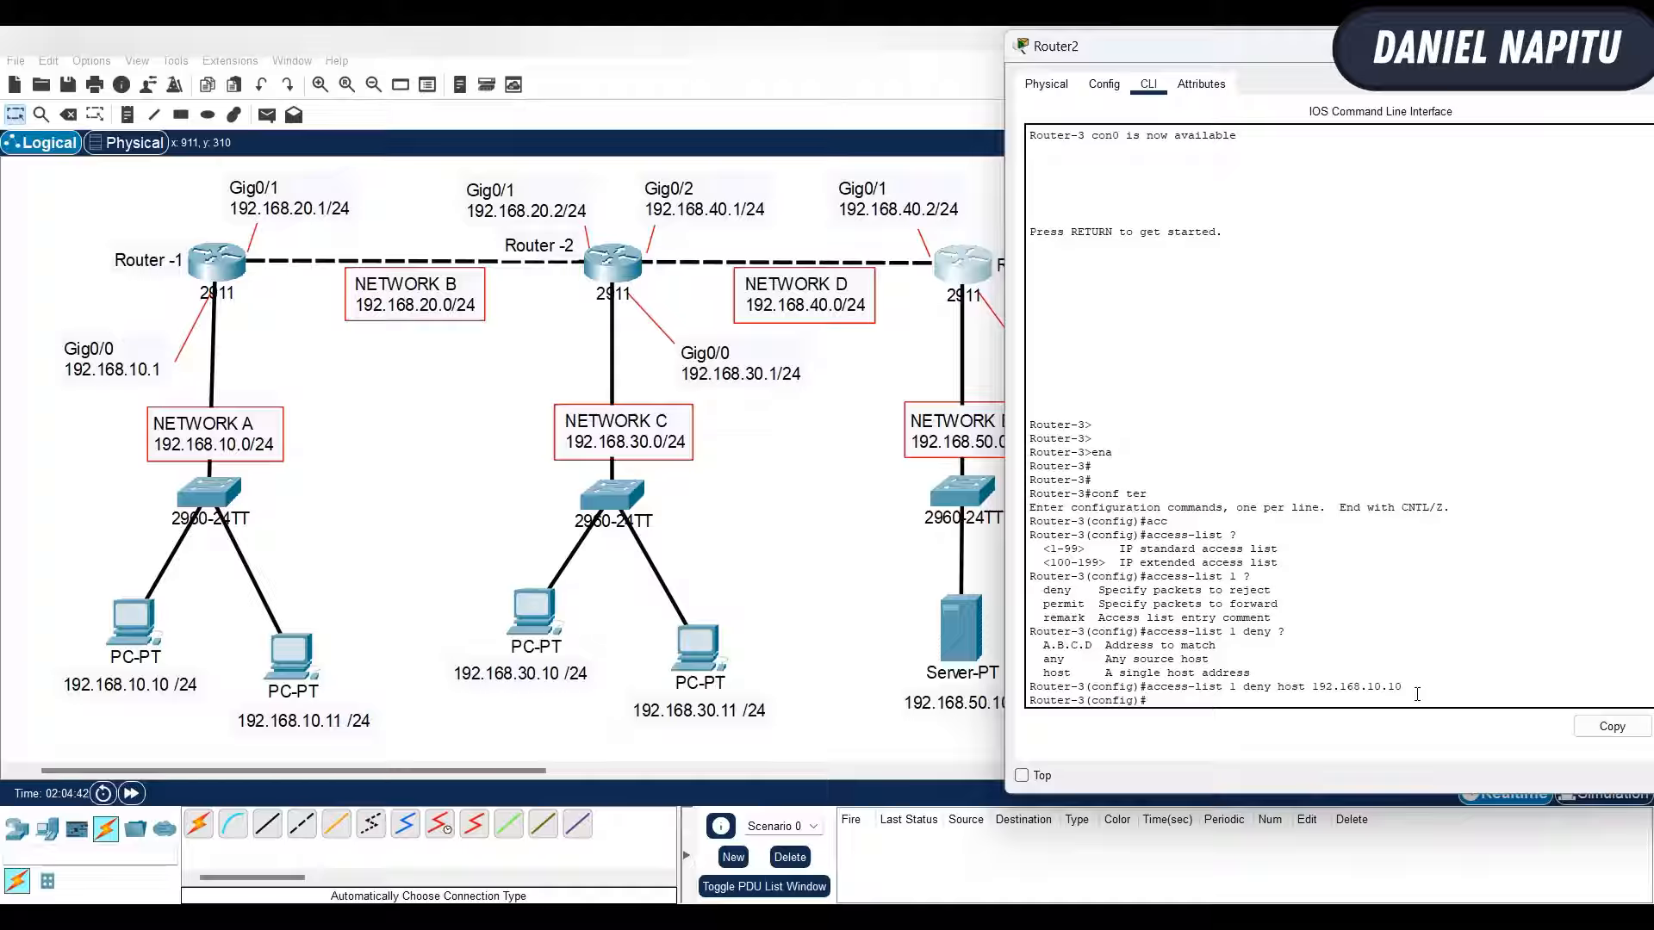
- Add a rule to access list 1 on Router-3 that permits any other source
left_click_drag(1306, 687, 1586, 681)
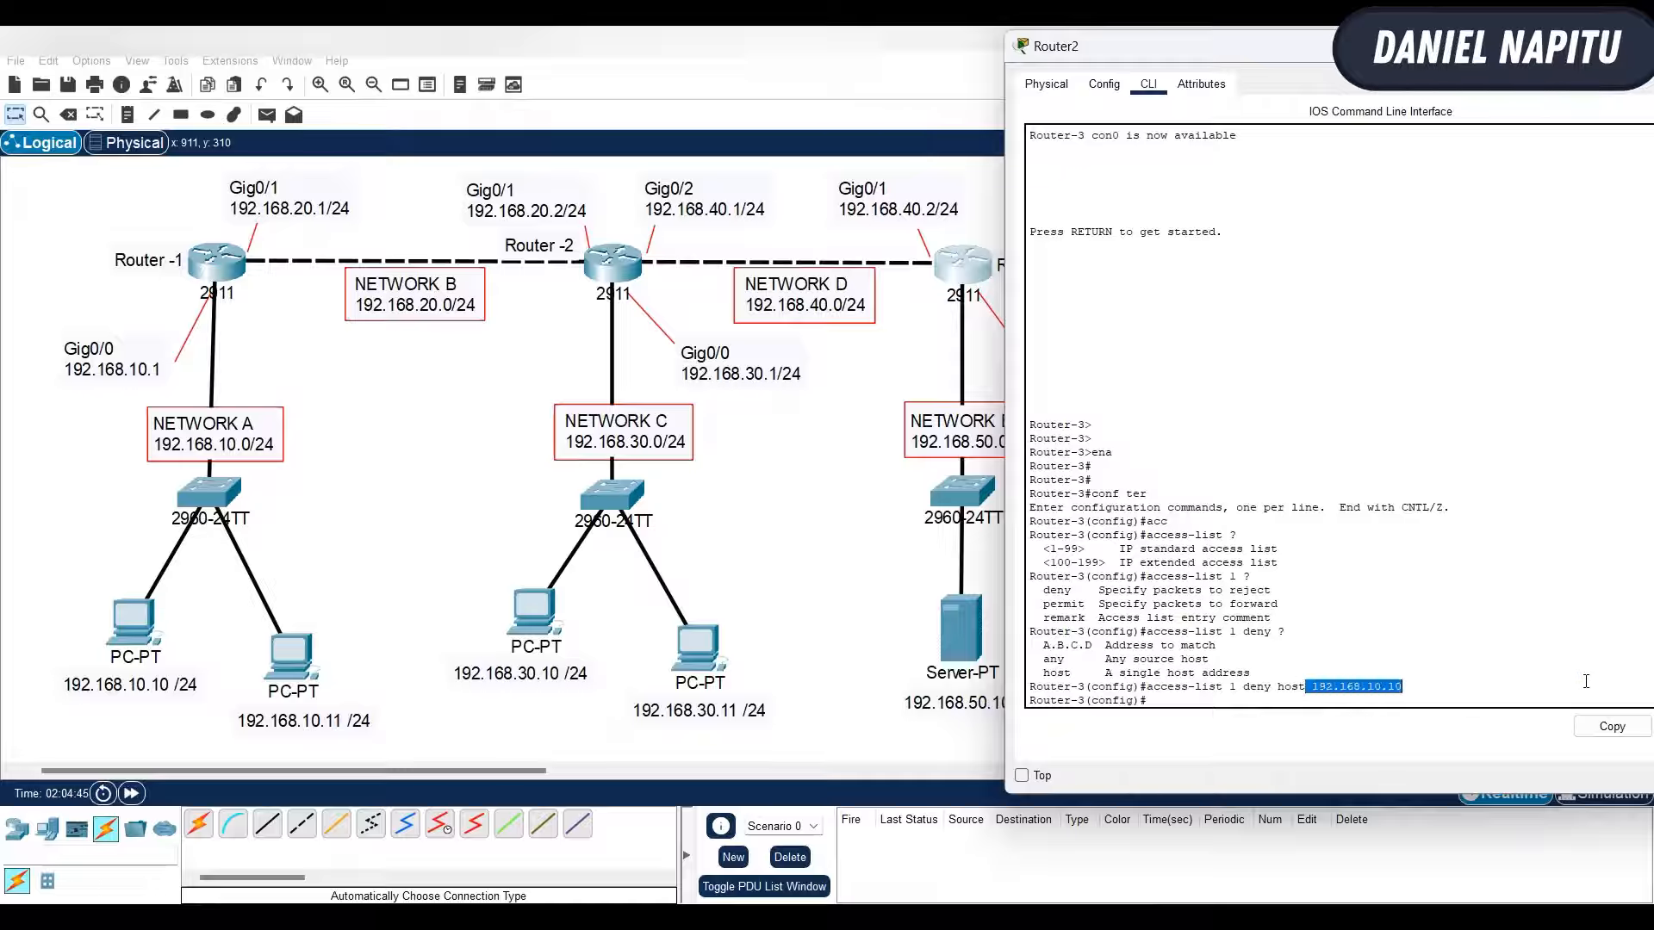
left_click(1500, 696)
type("access-list 1 permit an")
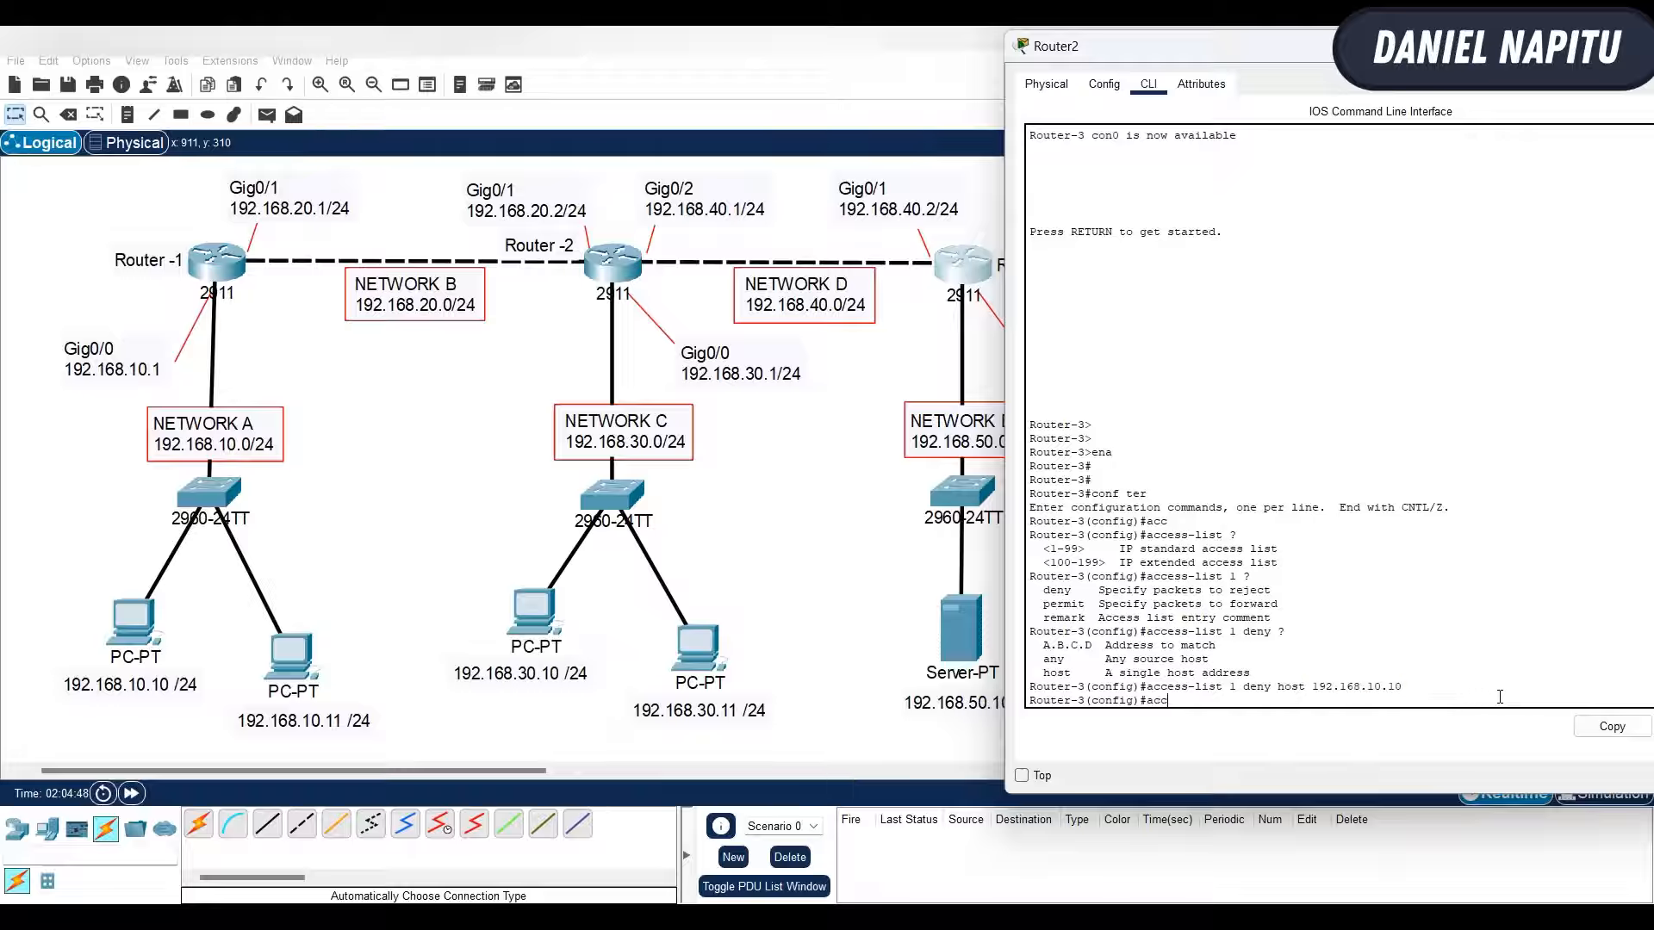
key("Tab")
type("1 permit any")
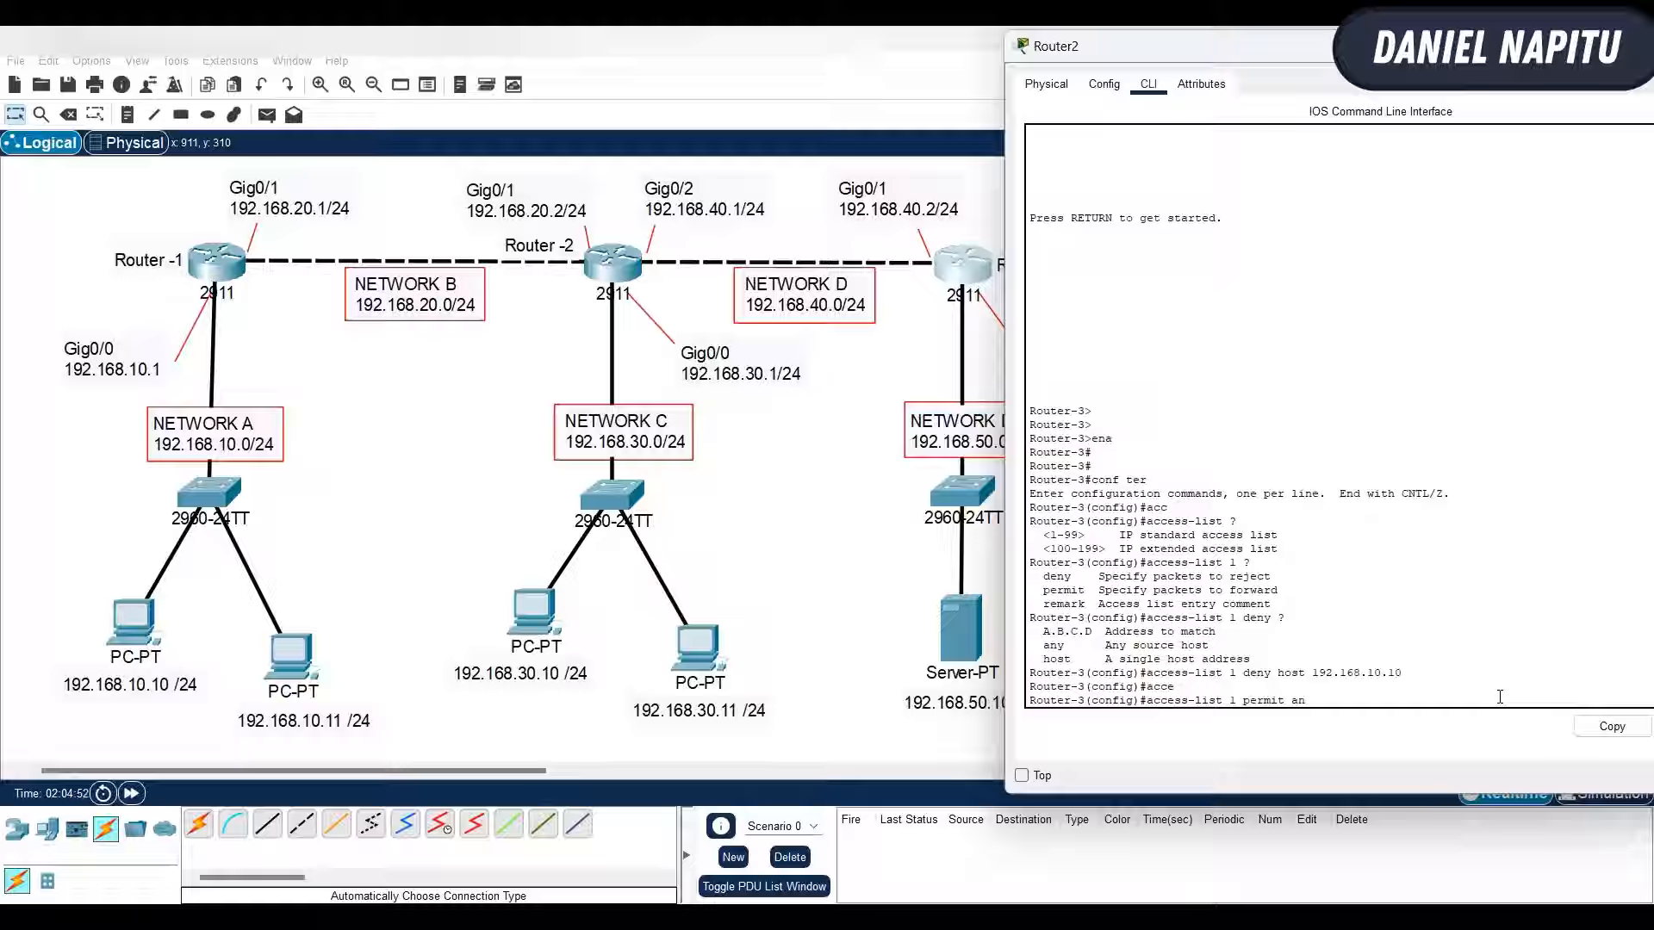
key("Return")
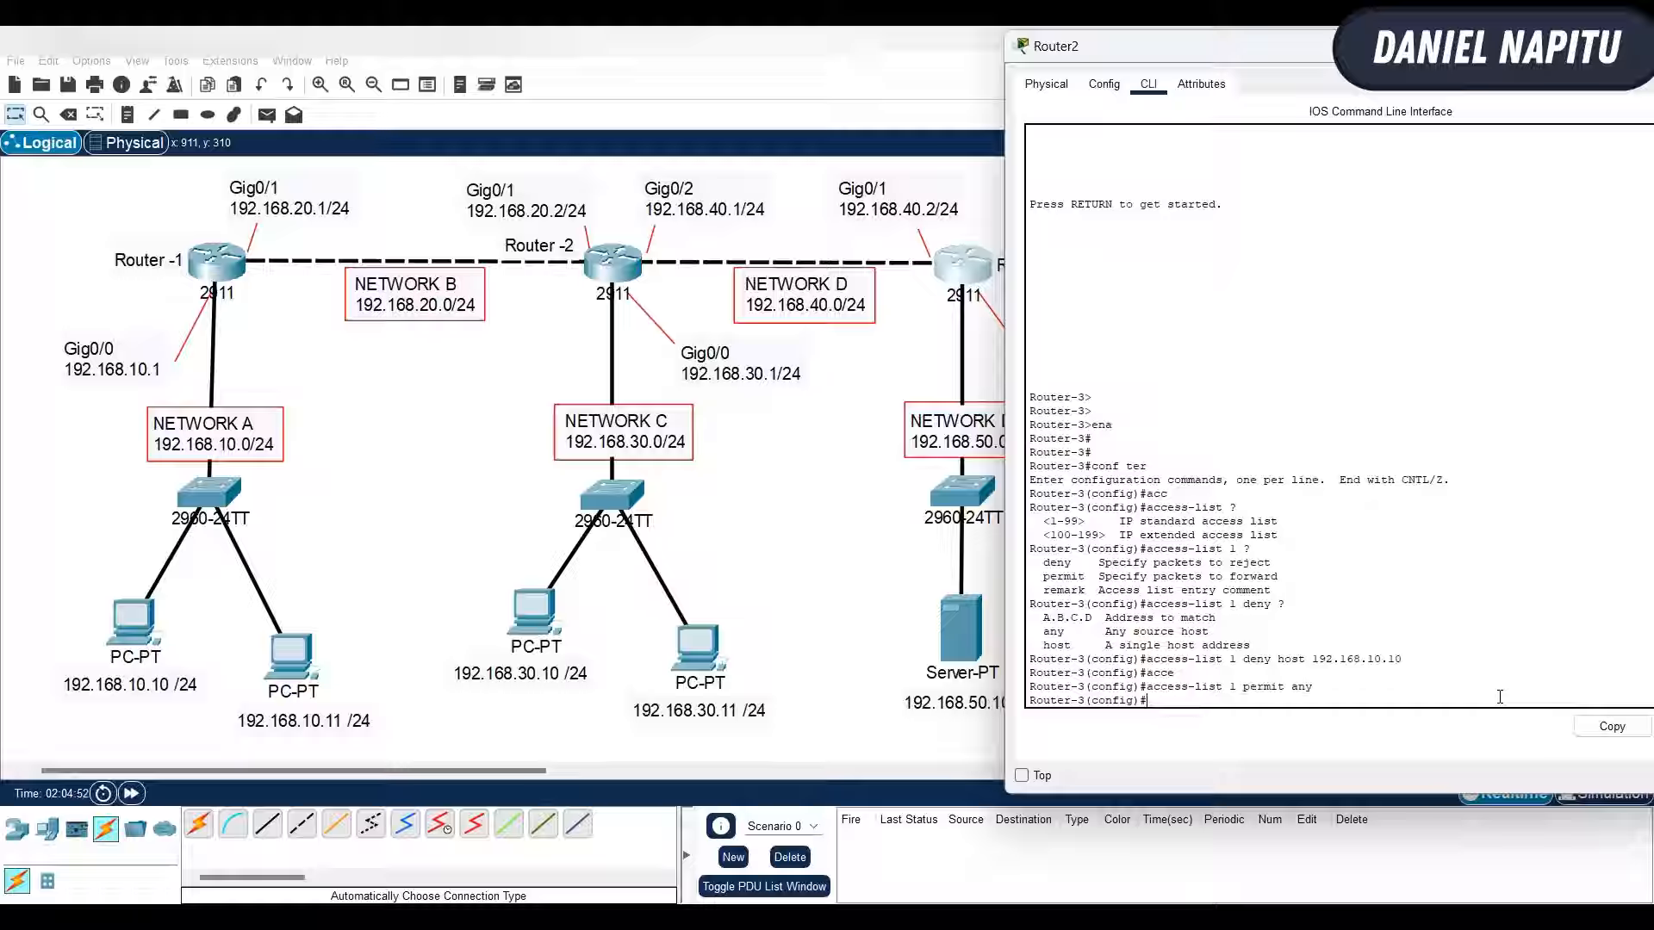
- Examine the list number, action and source address in the deny and permit entries of access list 1
double_click(1231, 659)
left_click(1252, 658)
left_click_drag(1251, 659, 1404, 660)
left_click_drag(1245, 659, 1318, 689)
left_click(1352, 697)
left_click(1240, 690)
left_click_drag(1169, 659, 1401, 661)
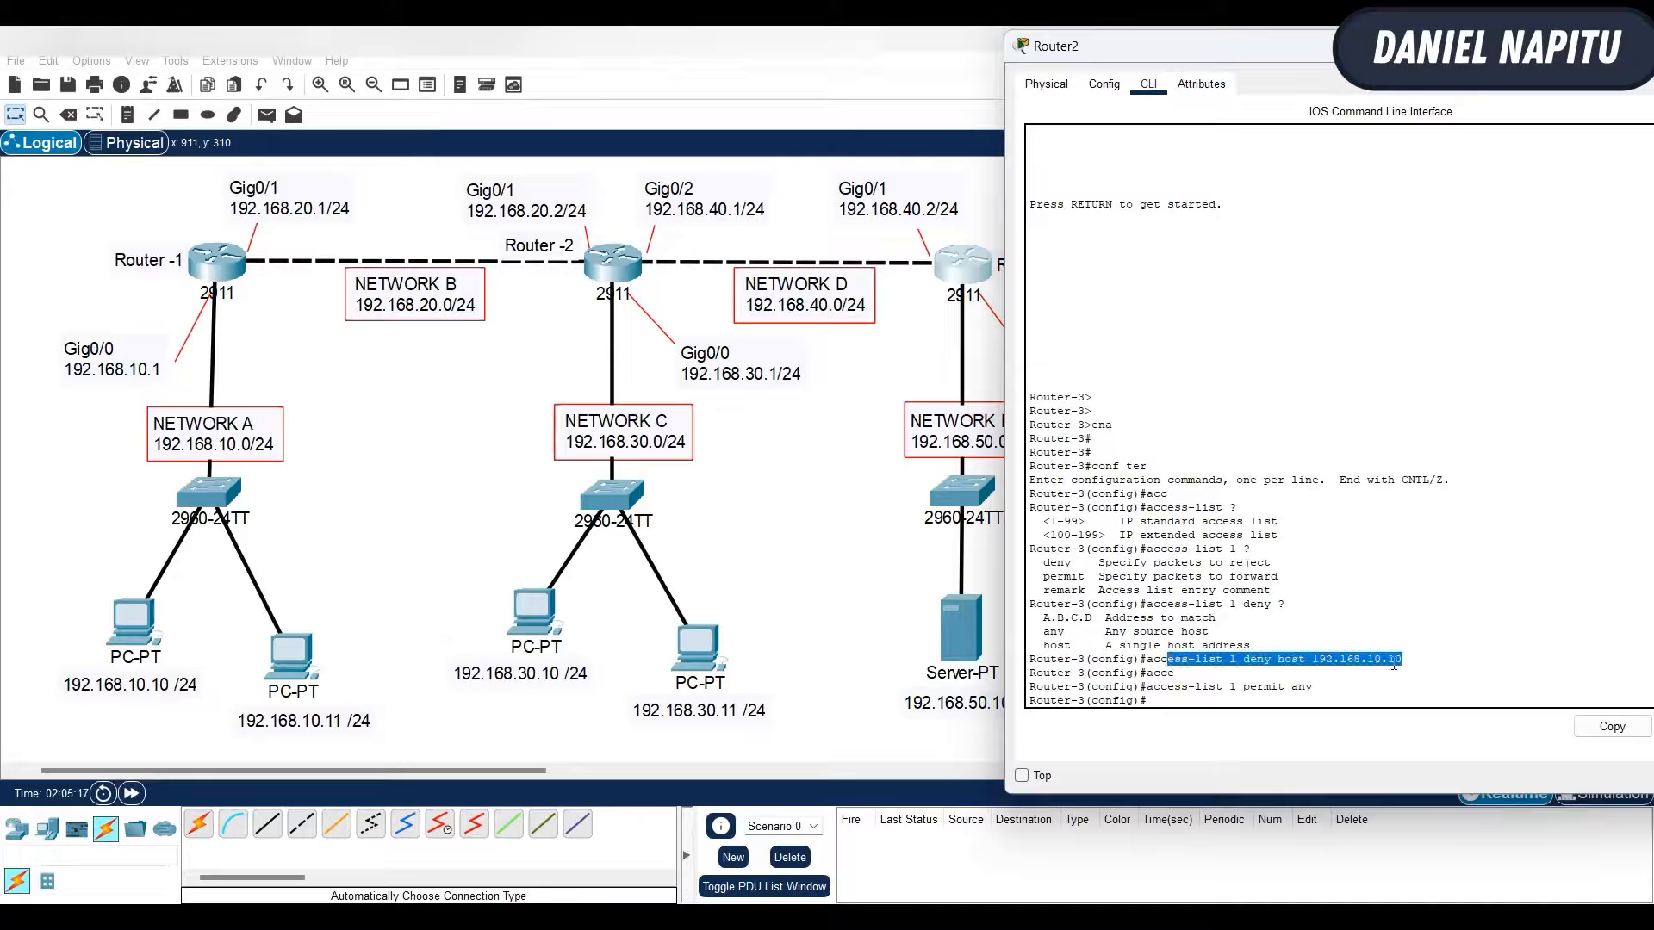
left_click_drag(1155, 687, 1424, 697)
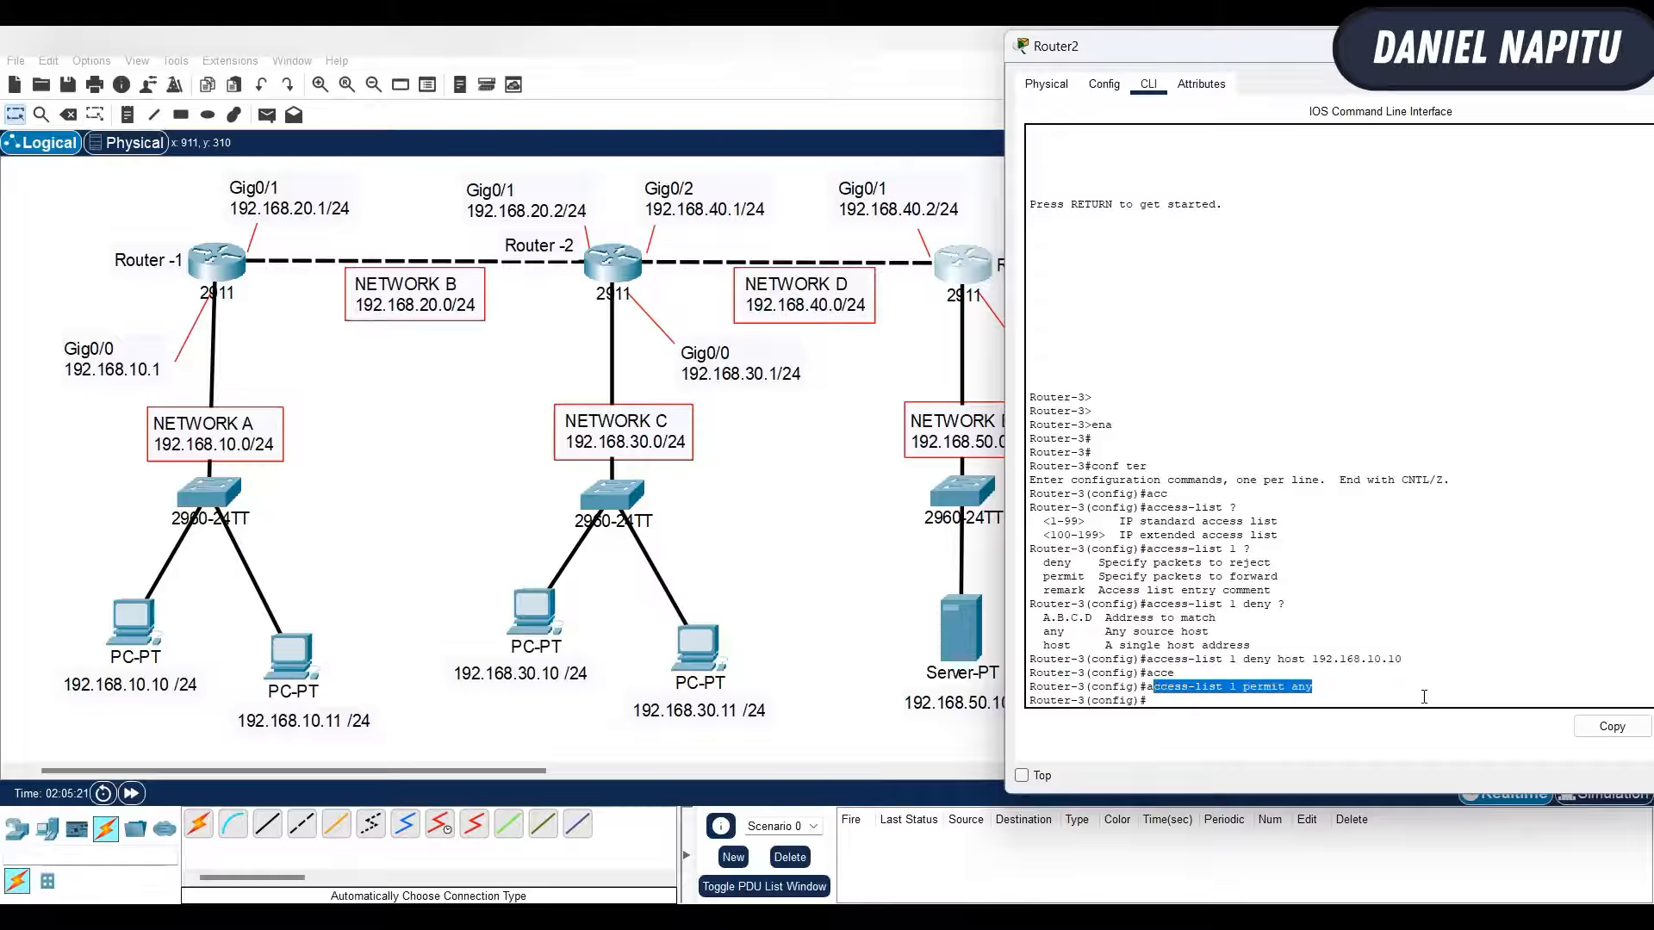
left_click_drag(1268, 660, 1403, 660)
left_click(1326, 698)
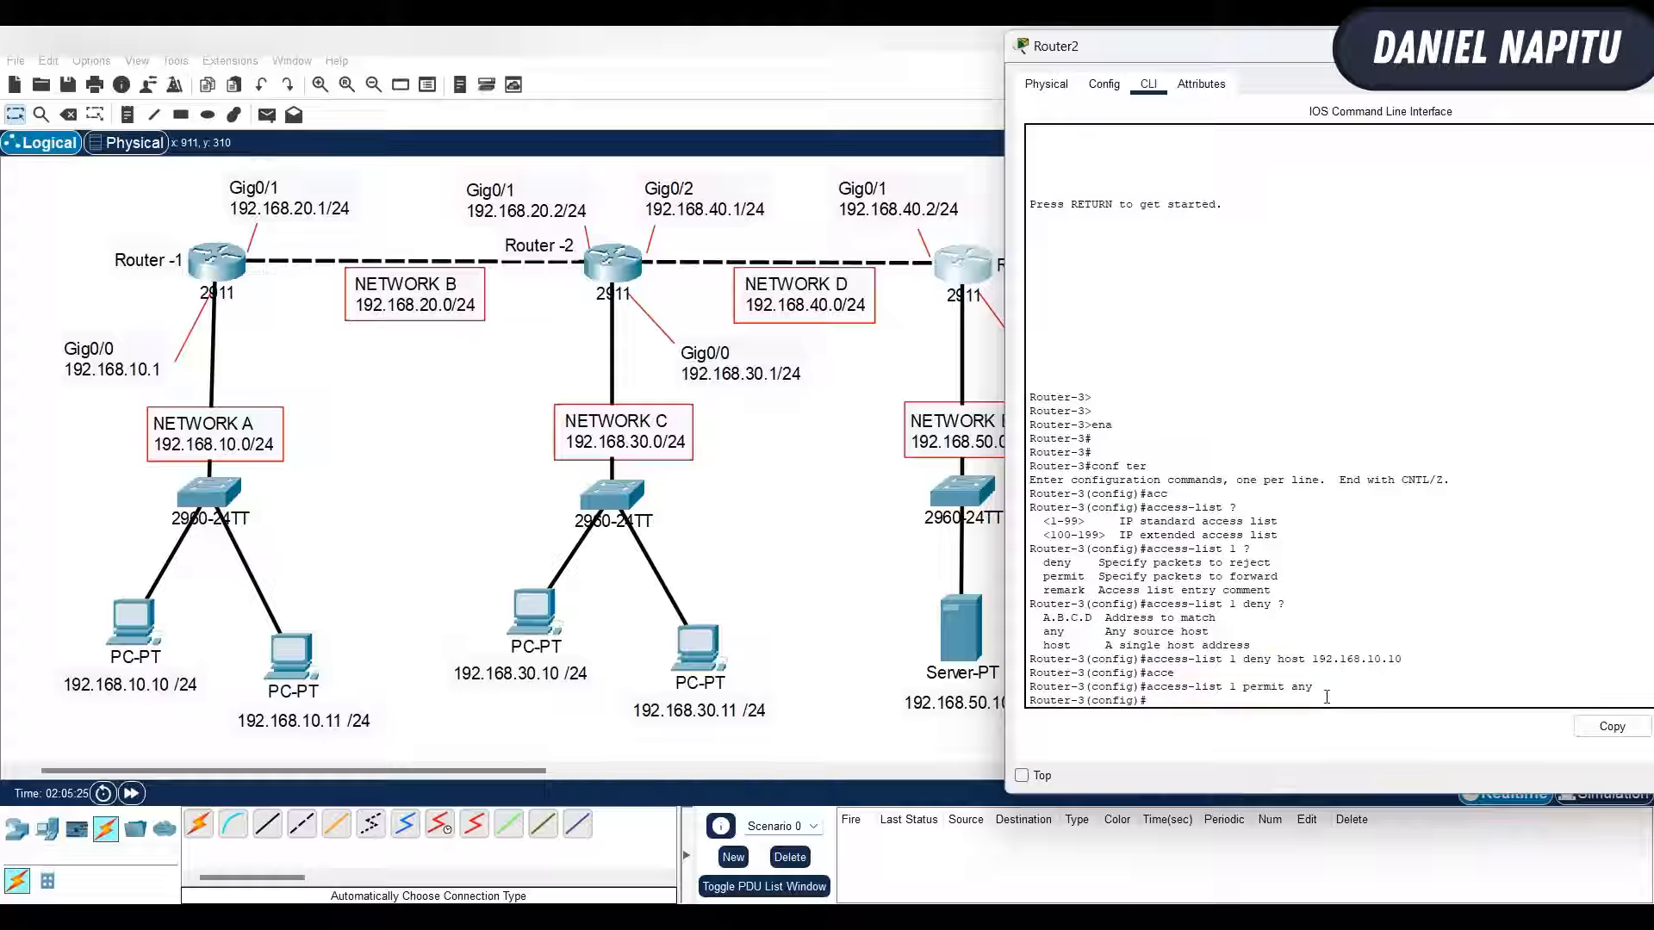
- Exit global configuration mode on Router-3 back to the privileged prompt
type("exit")
key("Return")
key("Return")
key("Return")
key("Return")
key("Return")
key("Return")
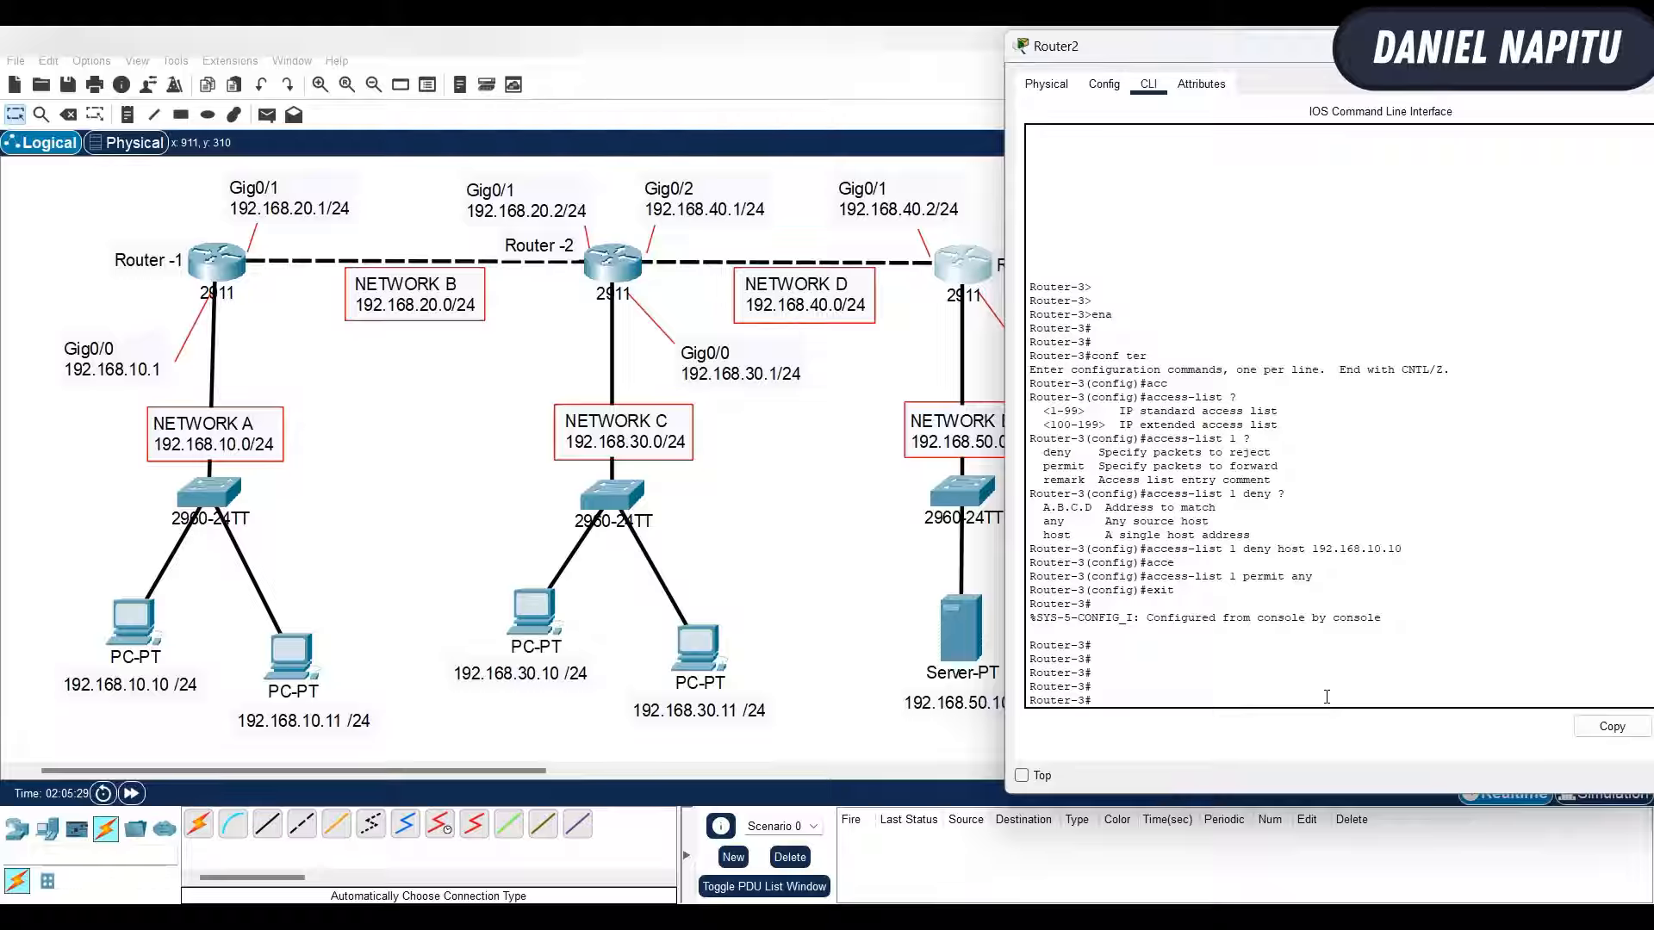
- Ping 192.168.50.1 from the command prompt of PC 192.168.10.10
left_click(145, 622)
left_click(145, 622)
left_click(1089, 255)
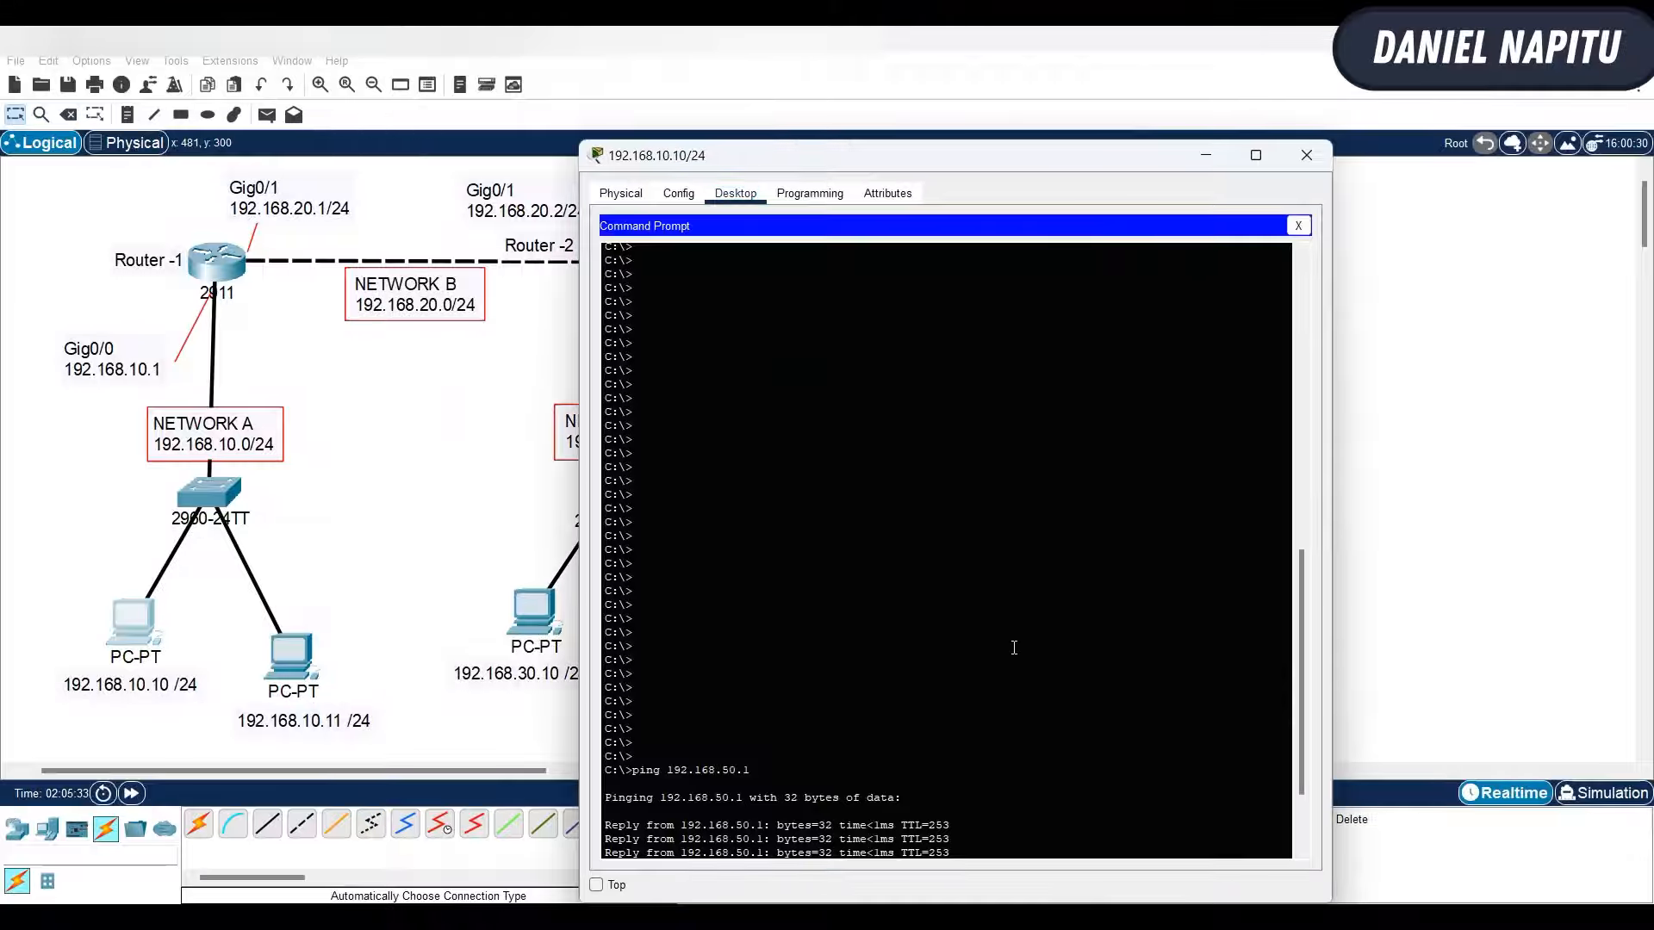
key("Up")
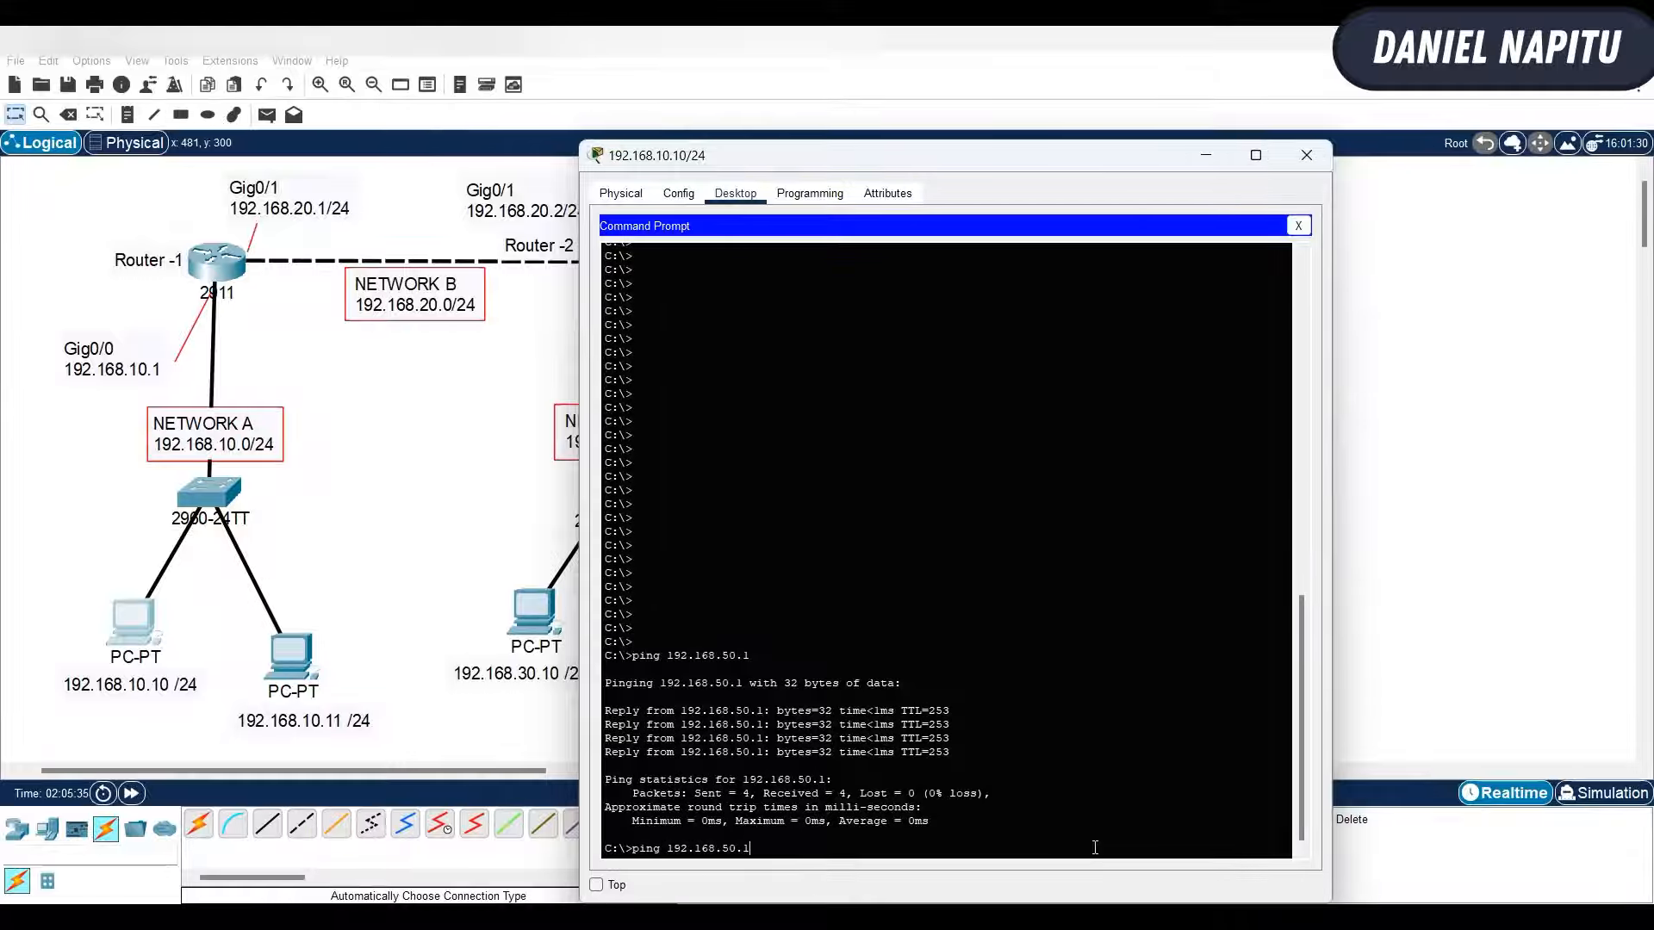
key("Return")
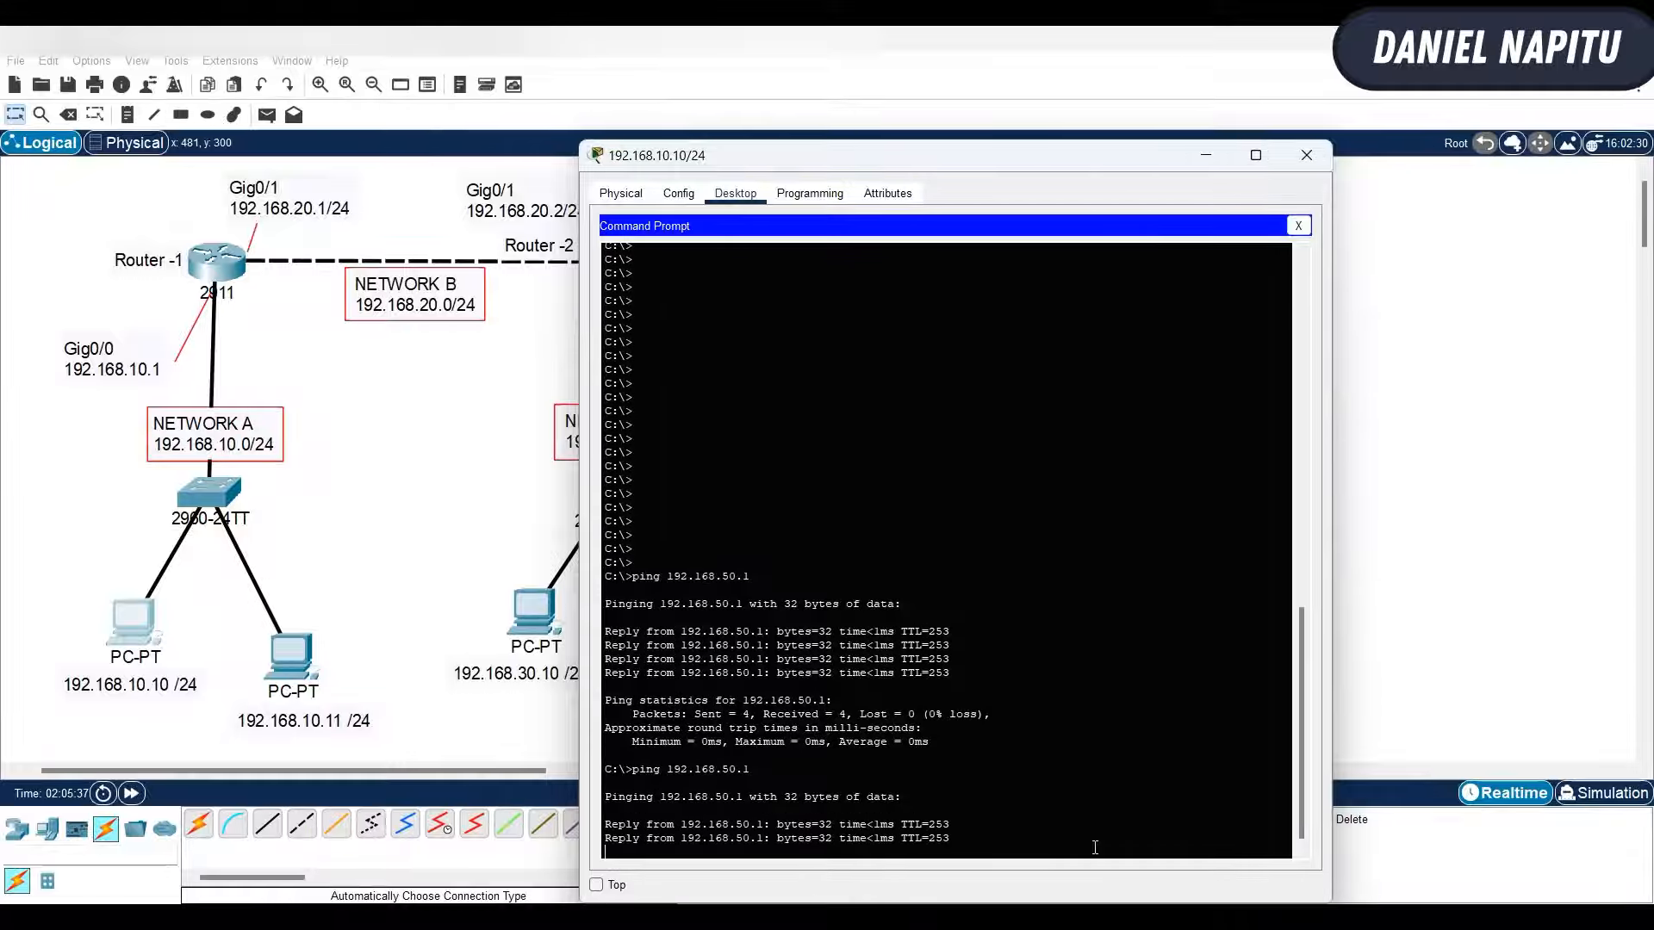
- Show Router-3's running configuration and examine its access list 1 entries
left_click(1441, 469)
left_click(978, 280)
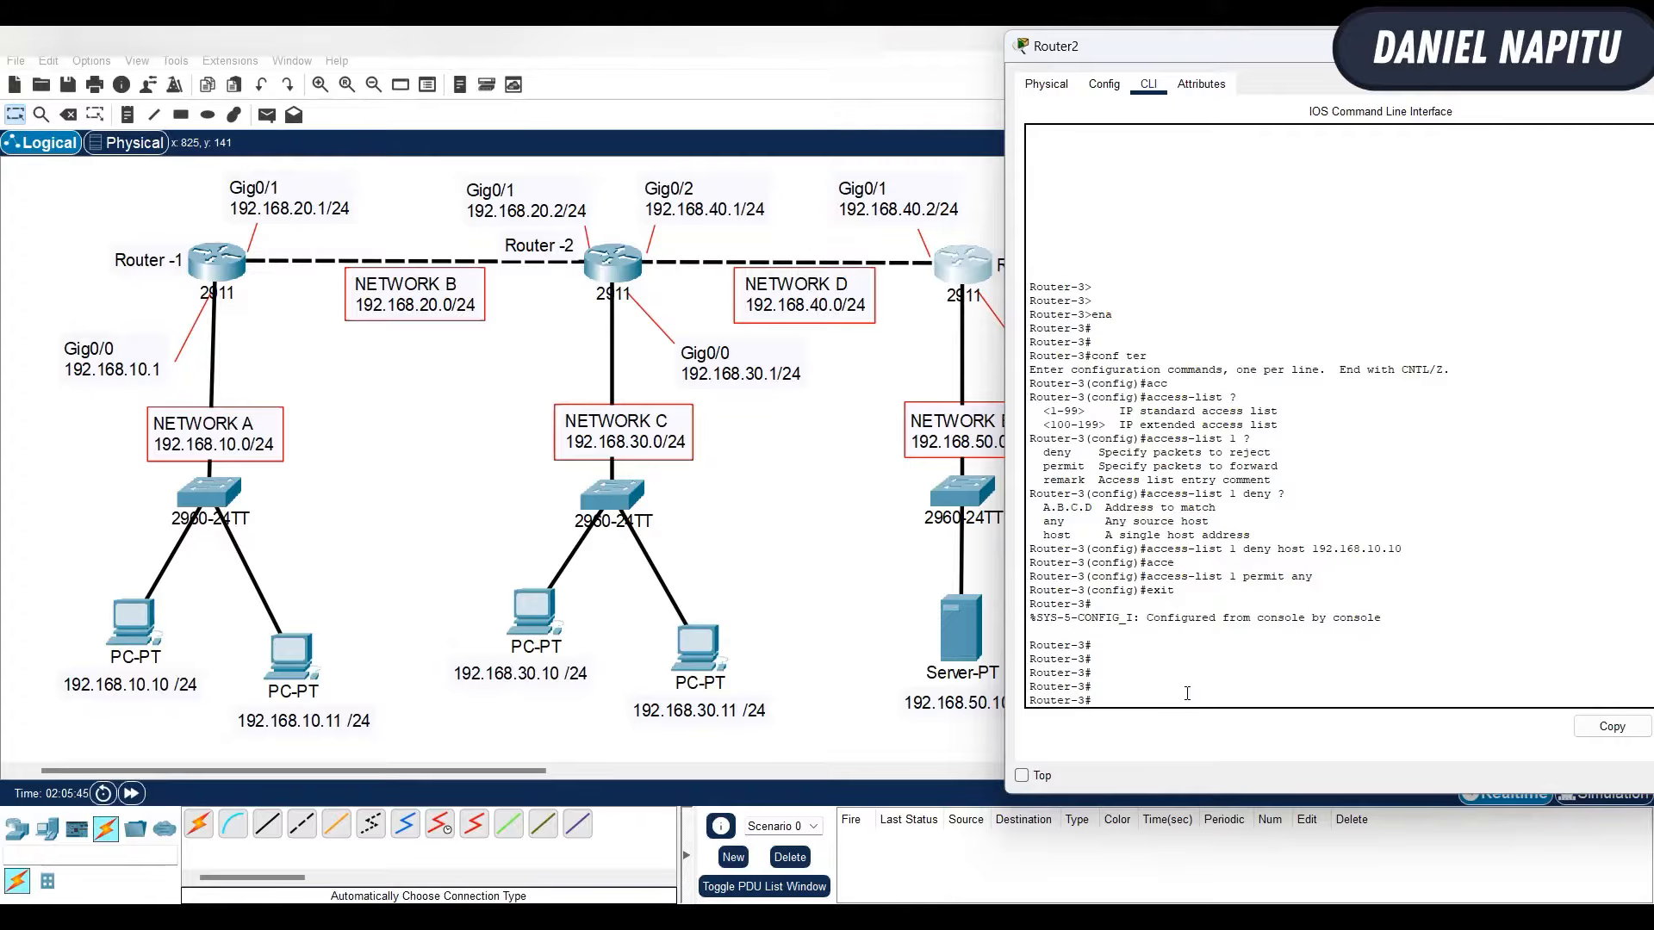
type("sh run")
key("Return")
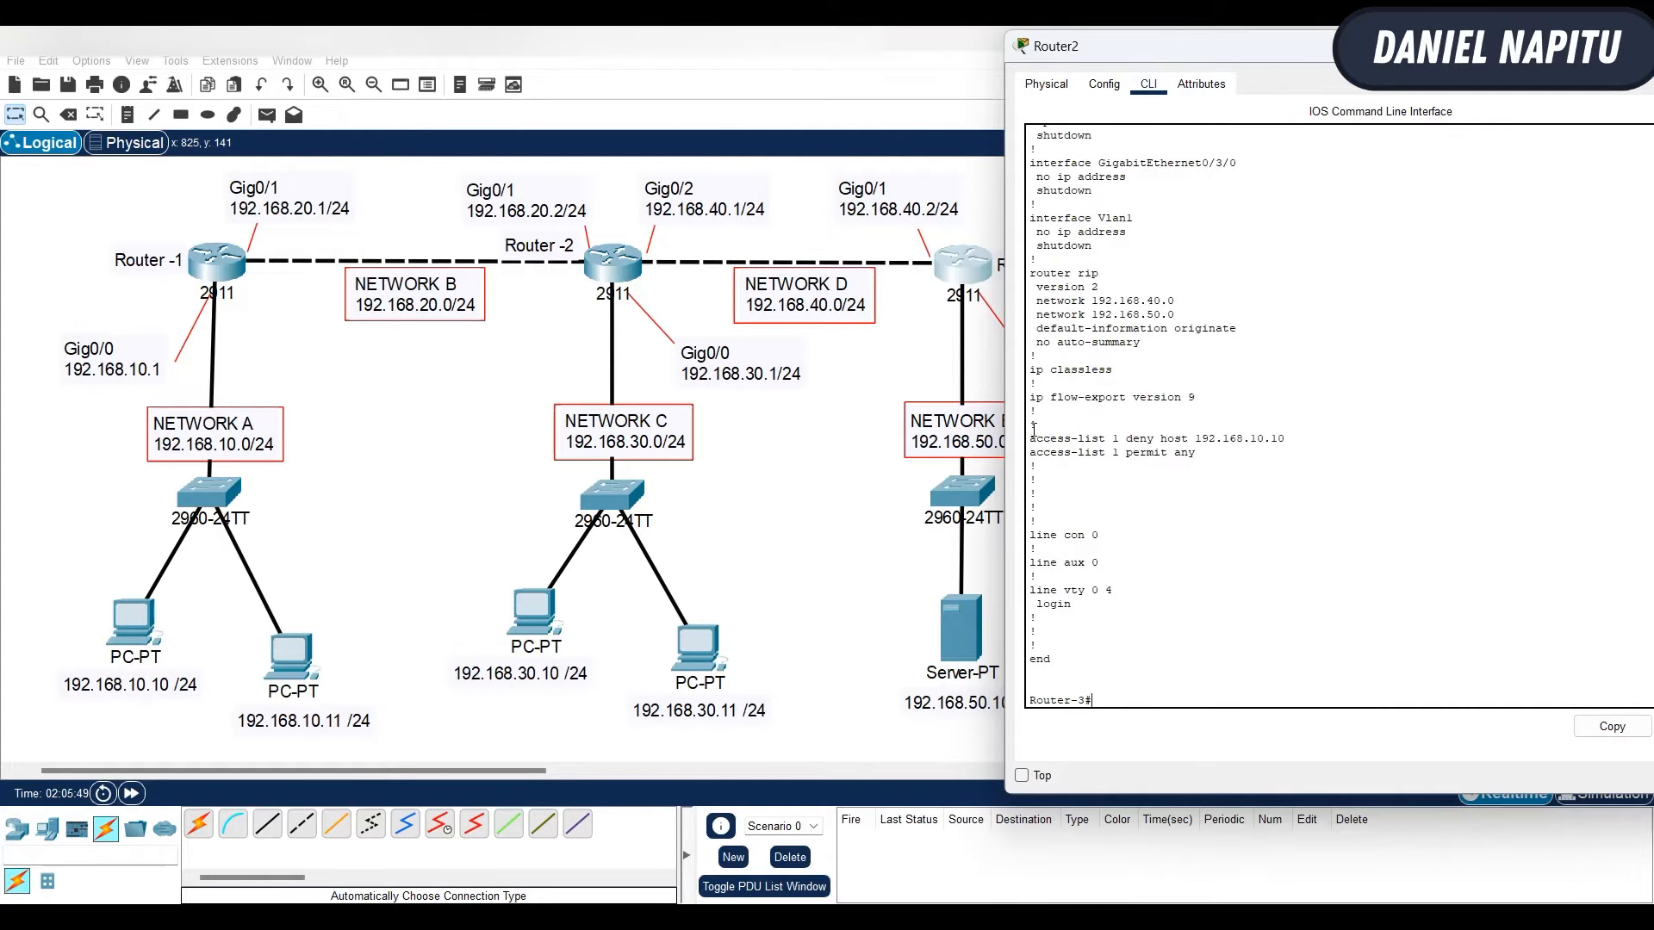
left_click_drag(1031, 436, 1230, 454)
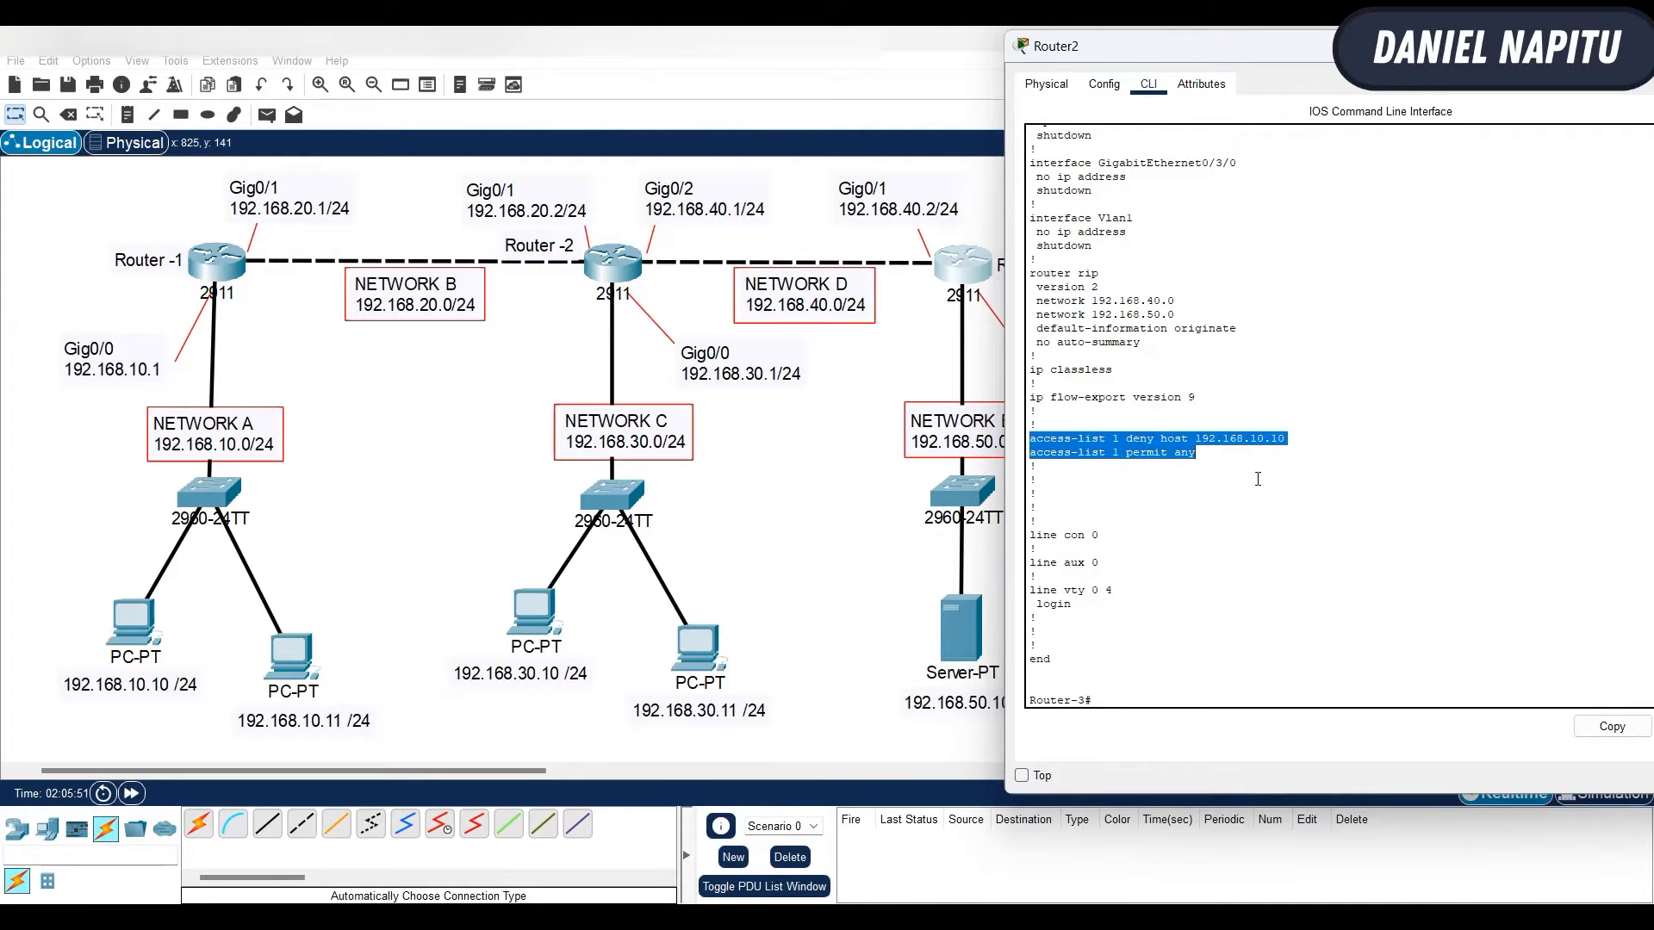
left_click(1257, 479)
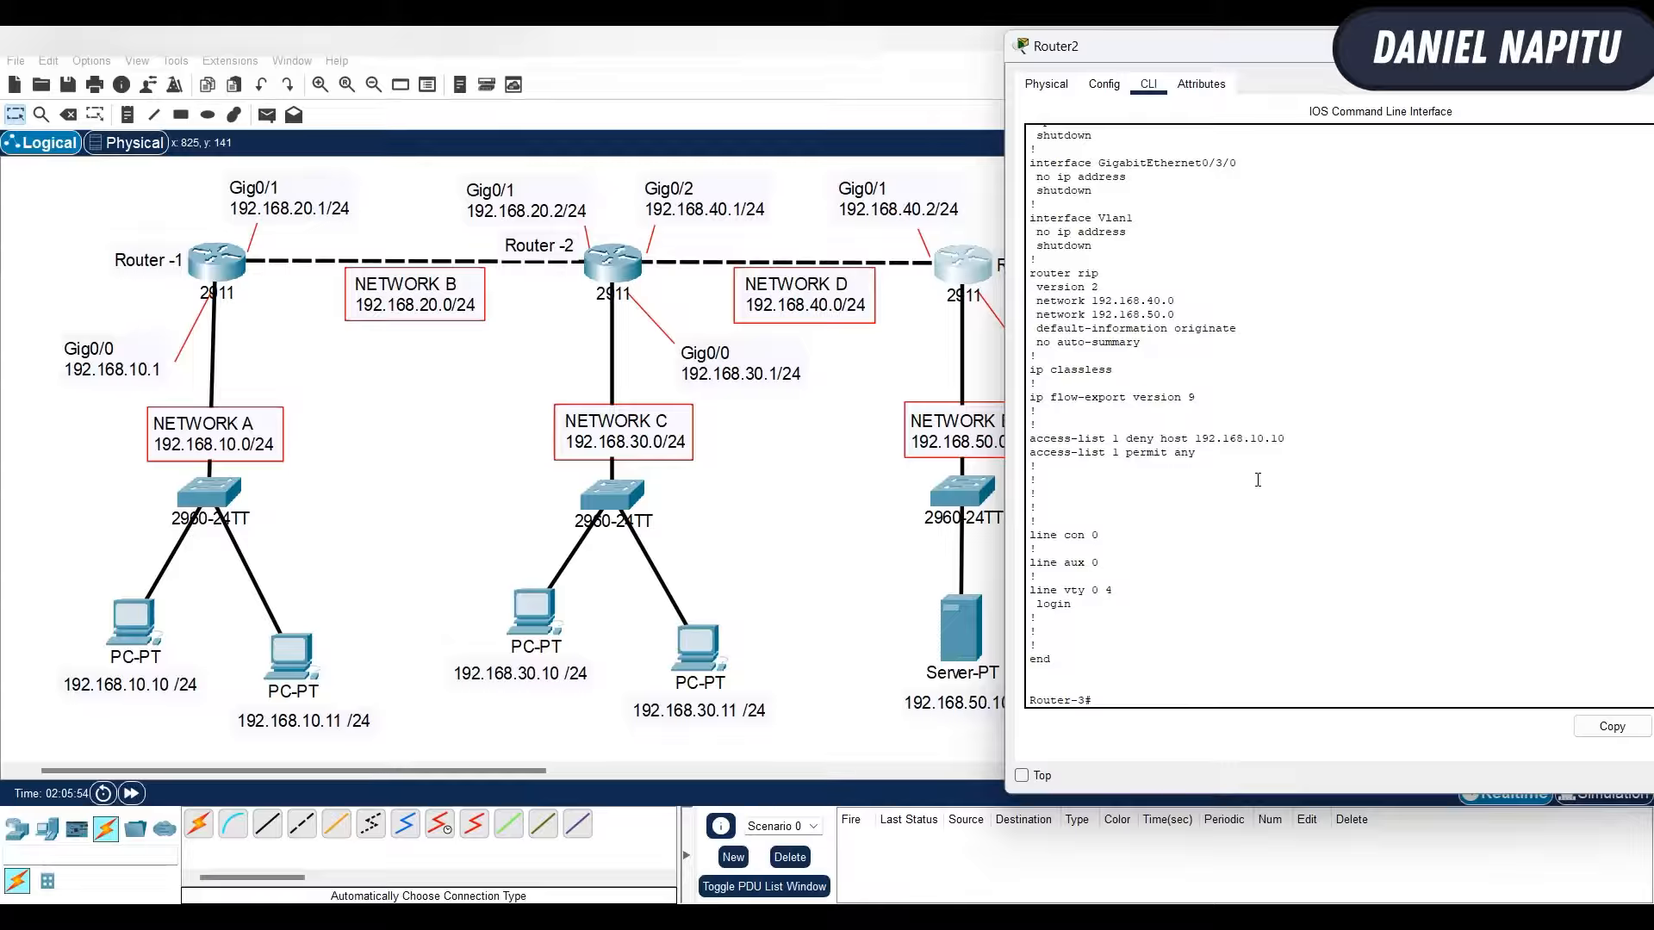
scroll(1258, 479, "up", 2)
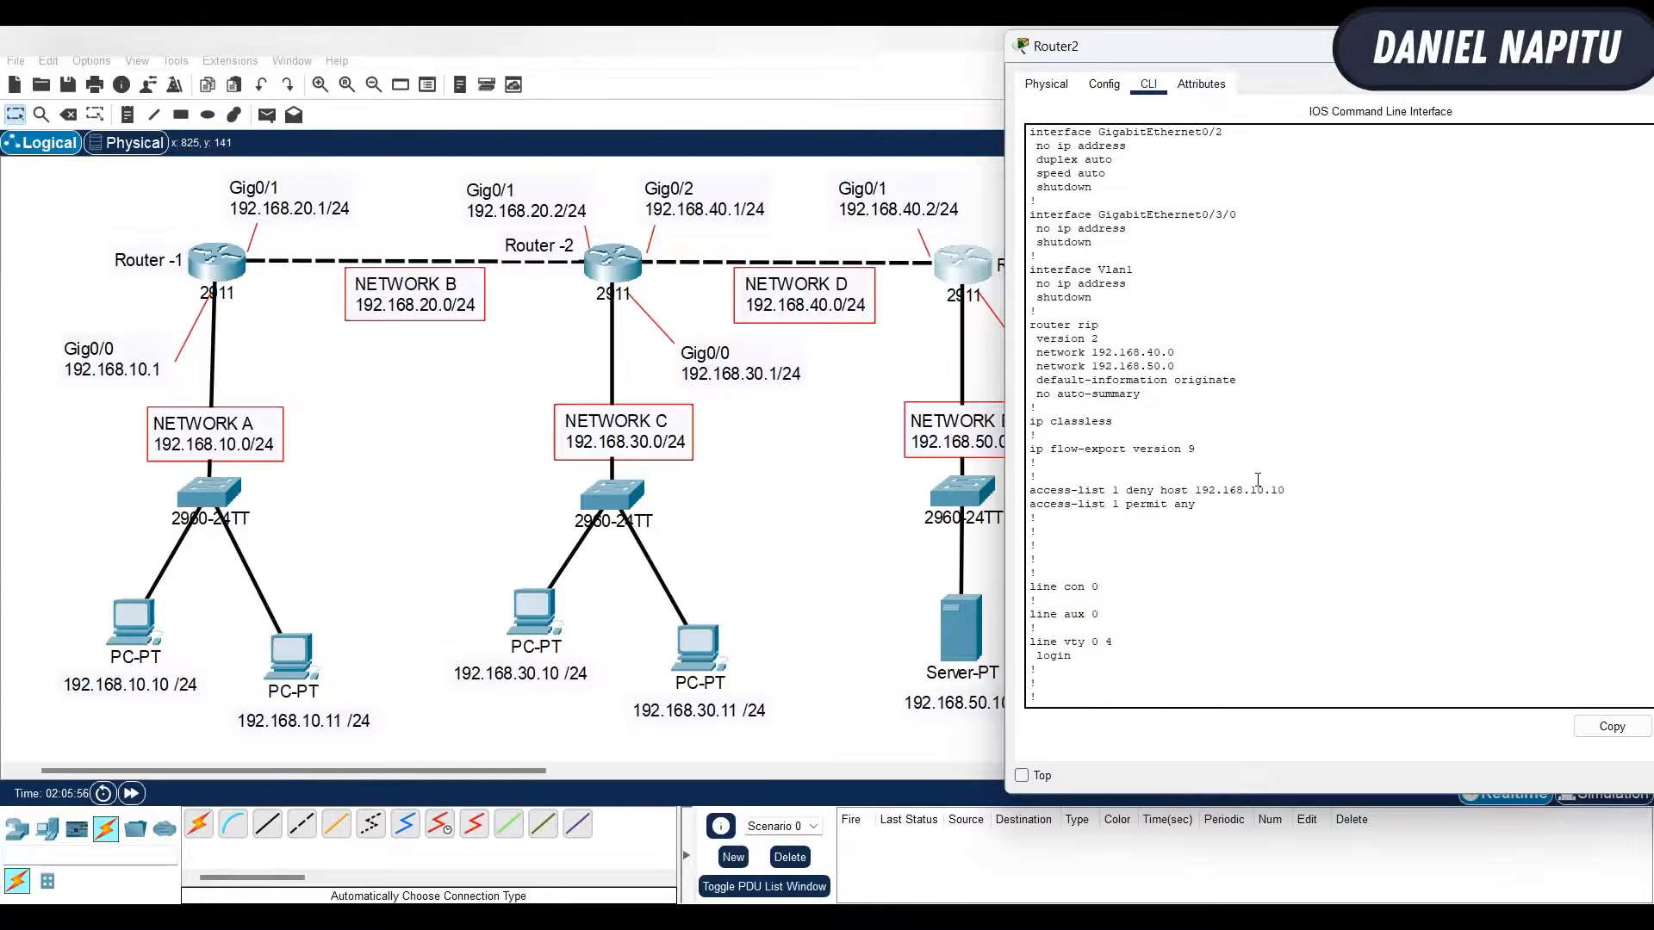
scroll(1221, 527, "down", 2)
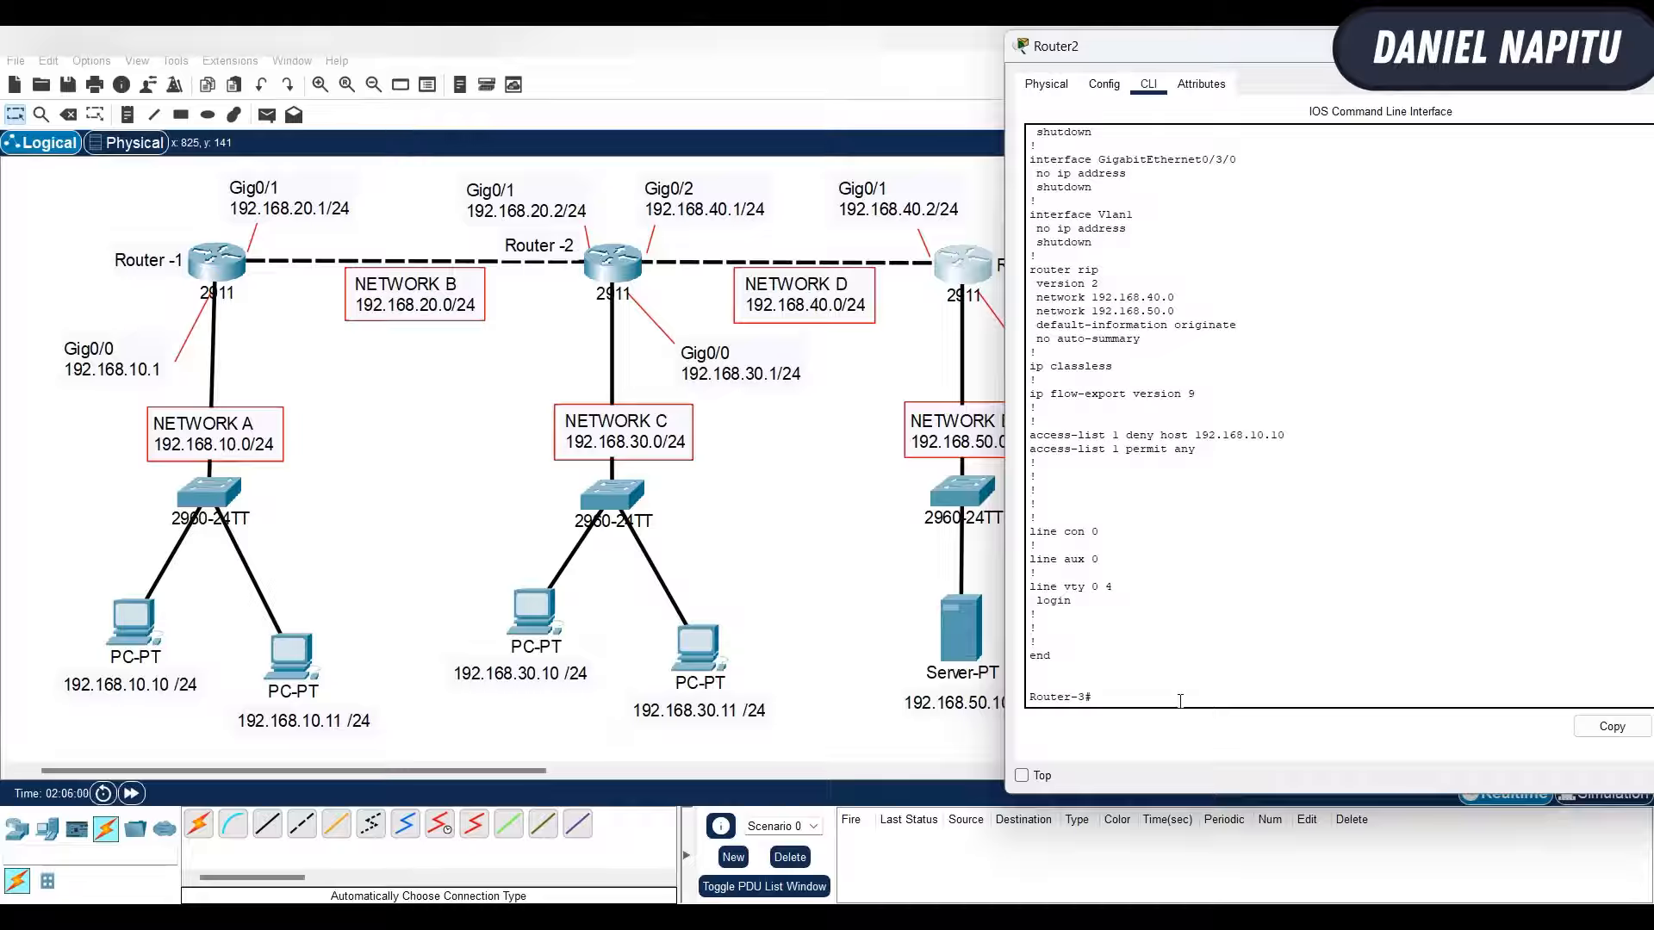
- Enter global configuration on Router-3 and open interface gig0/1, the one facing Router-2, for configuration
type("conf ter")
key("Return")
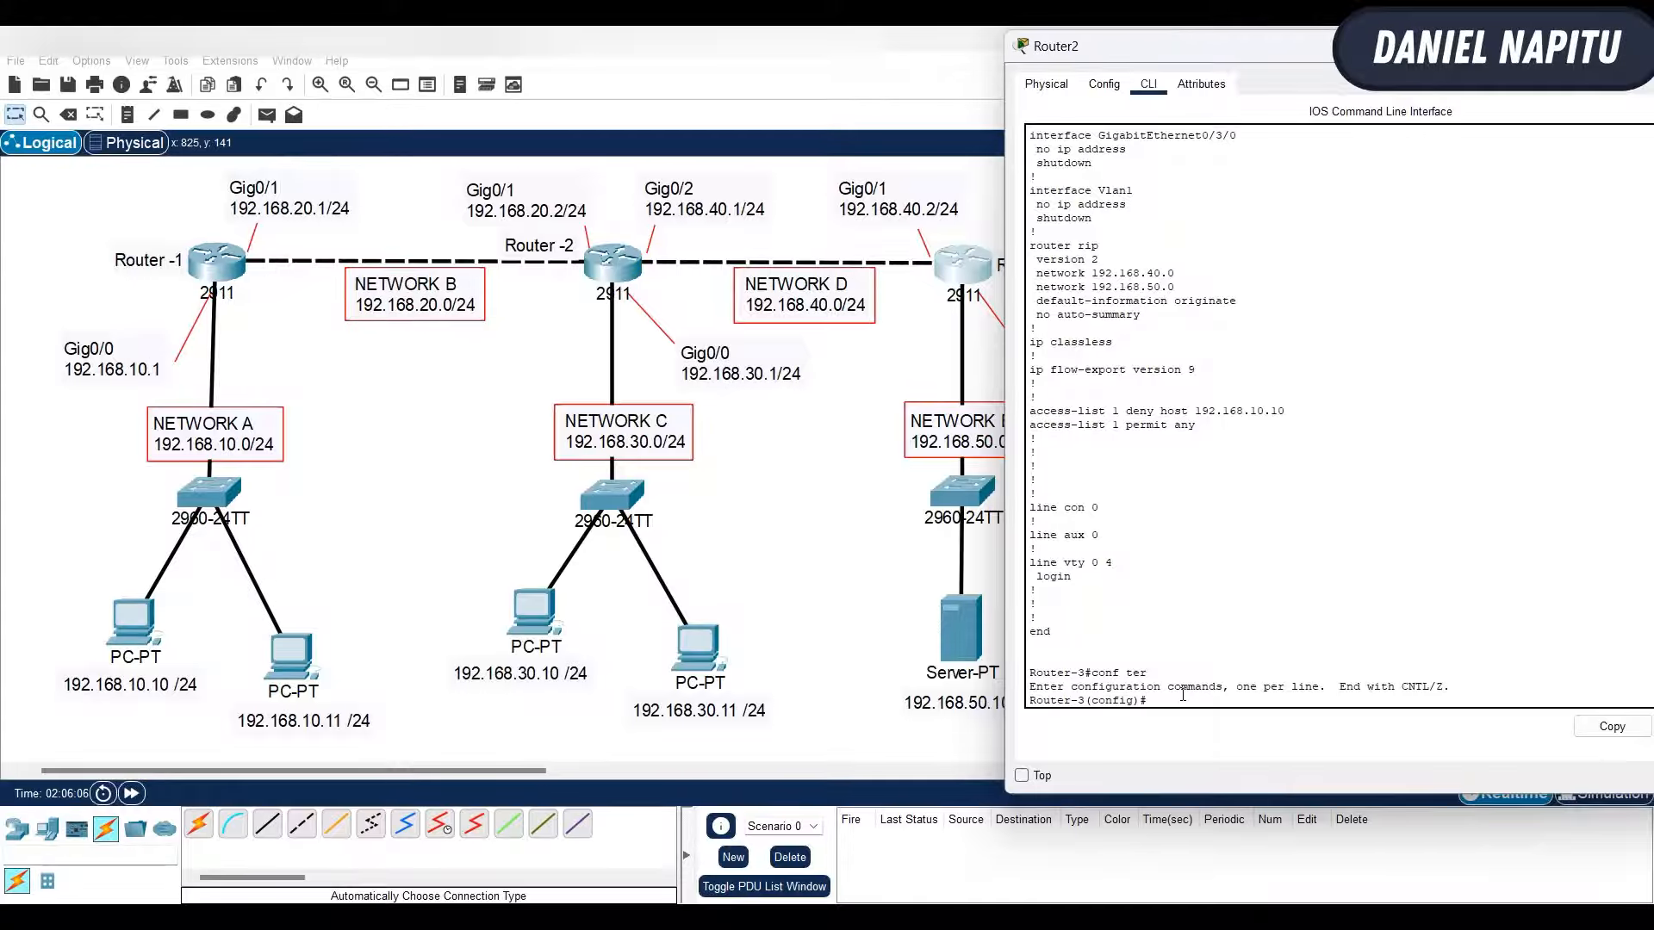
left_click(872, 458)
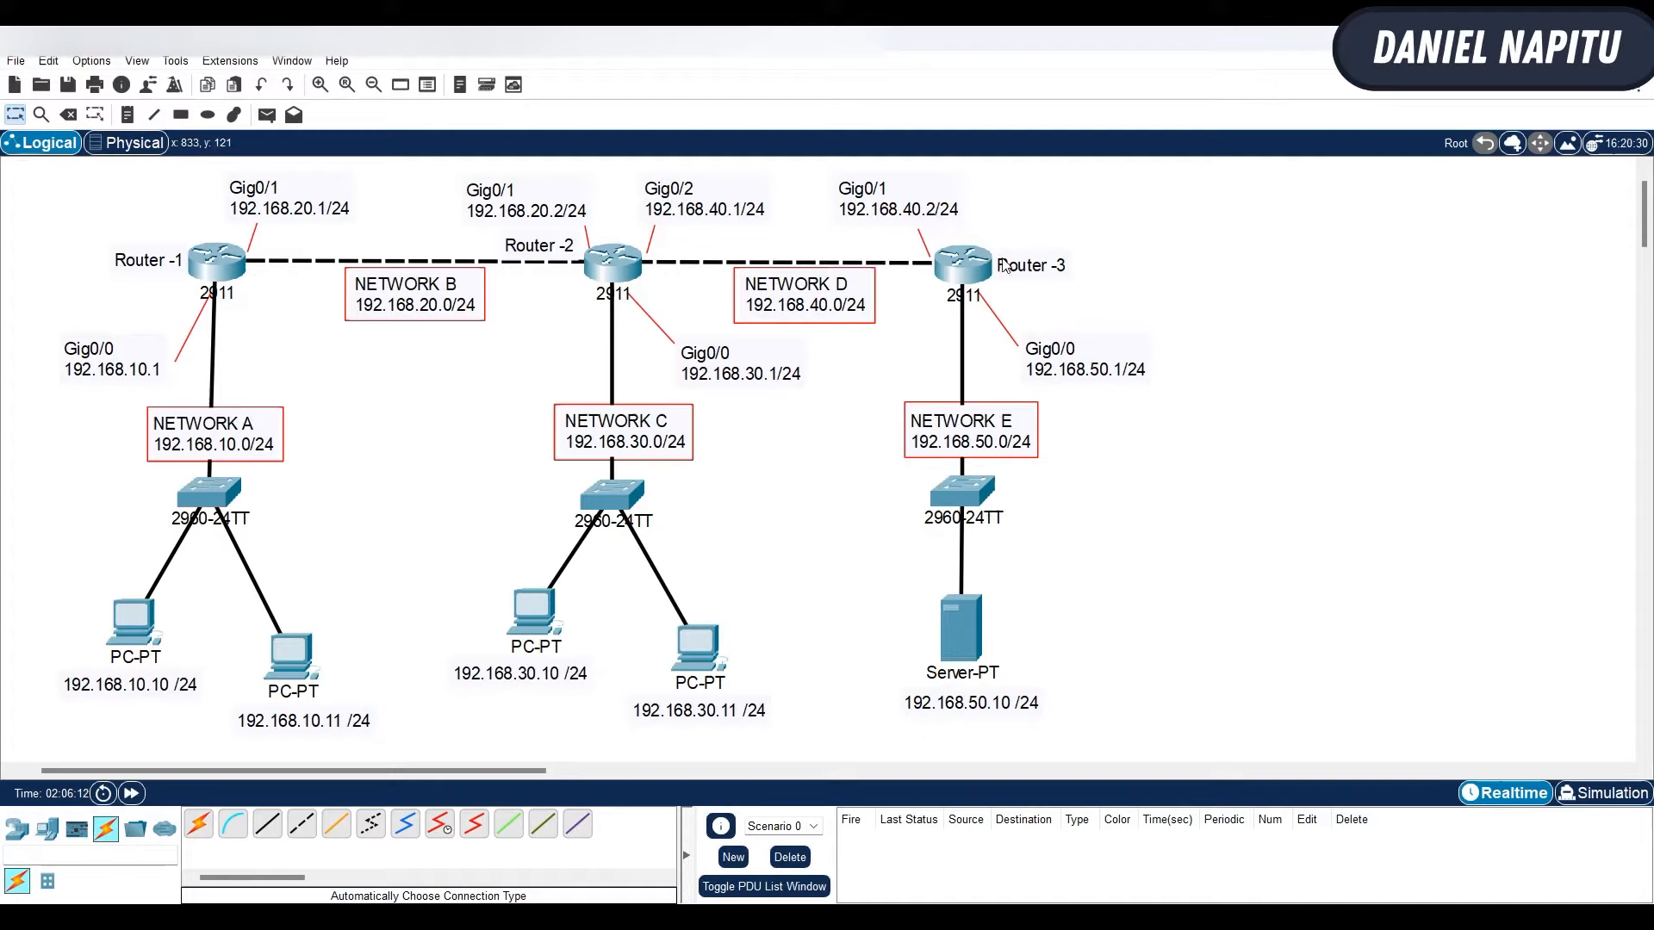
mouse_move(978, 295)
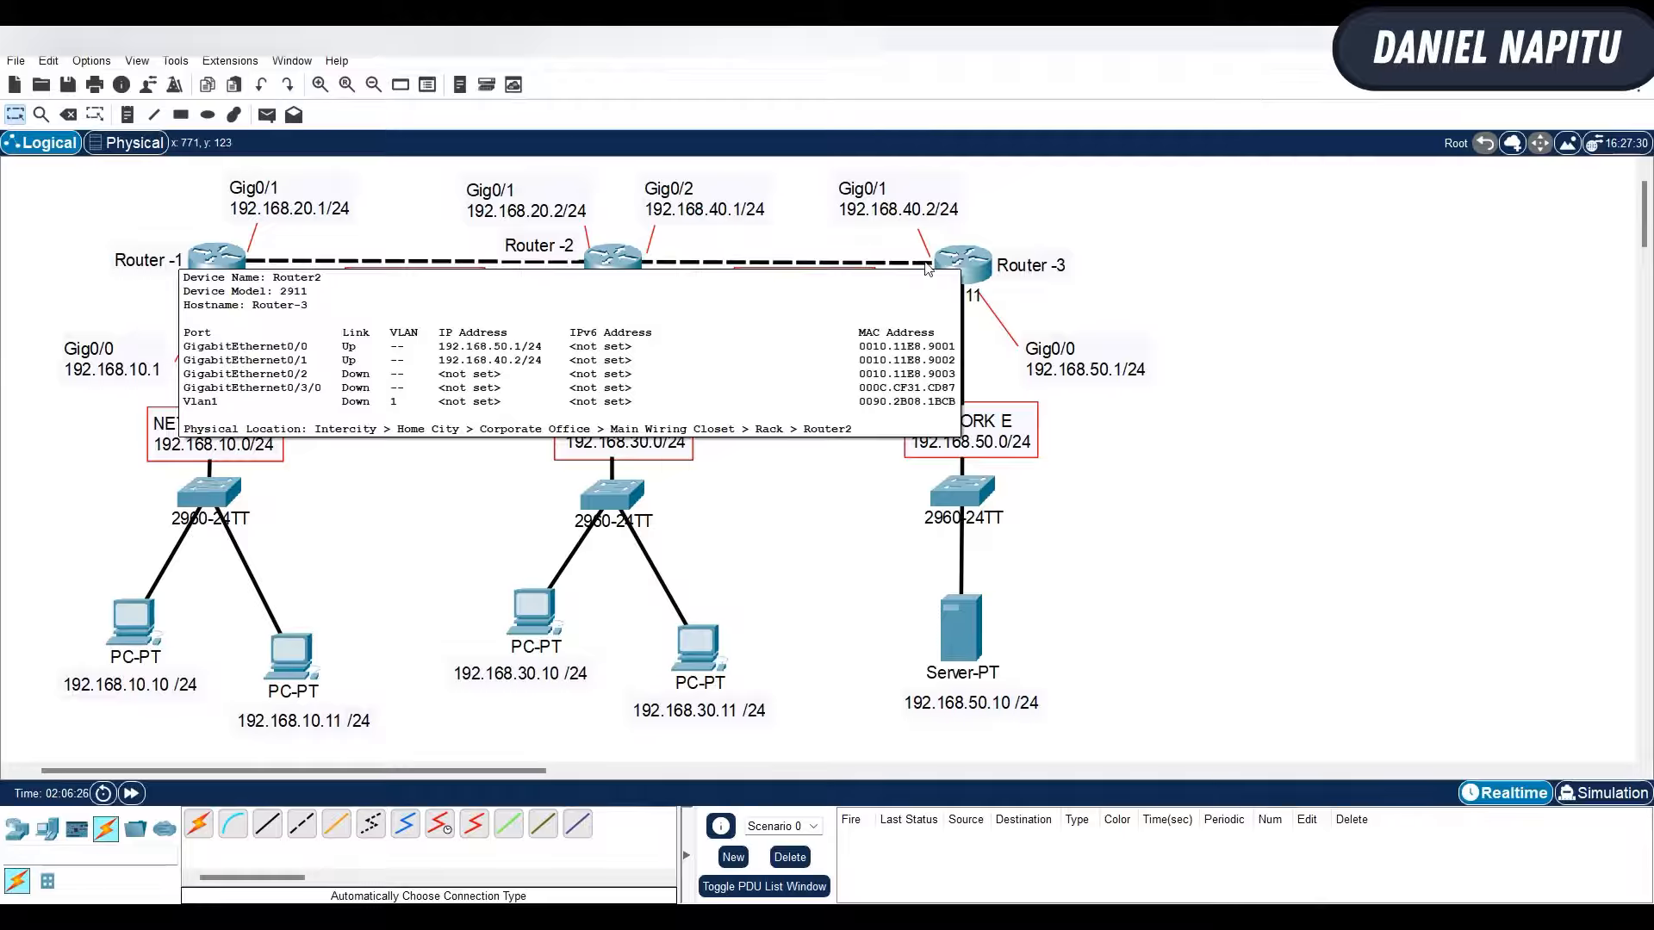
left_click(962, 263)
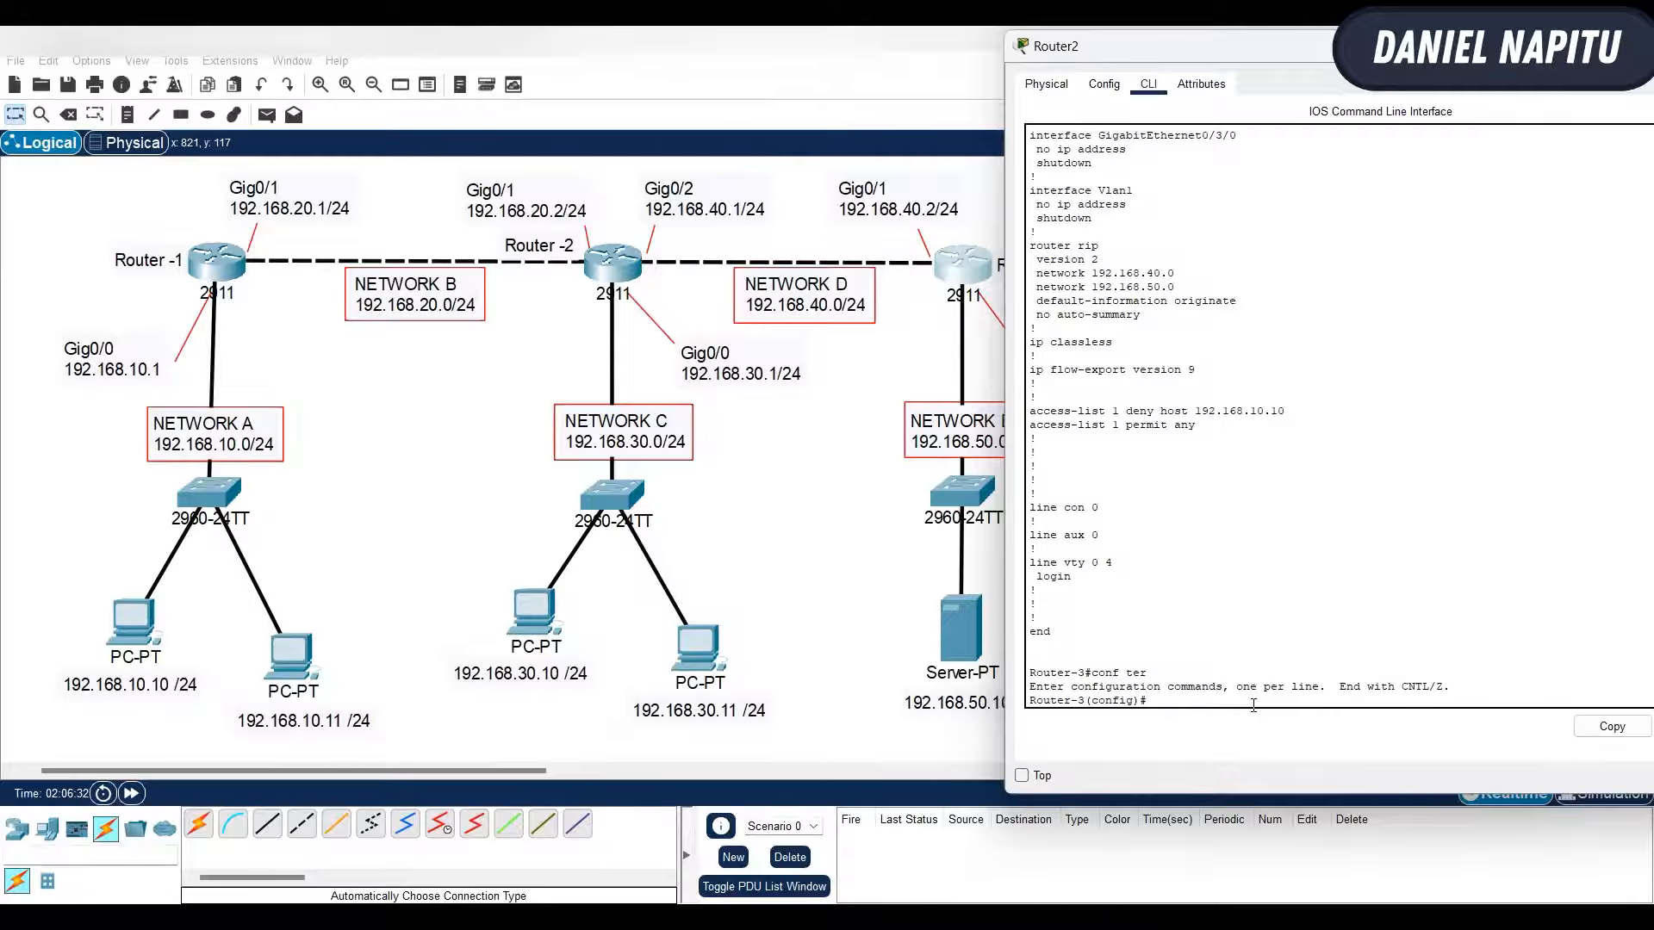
type("interface gig0/1")
key("Return")
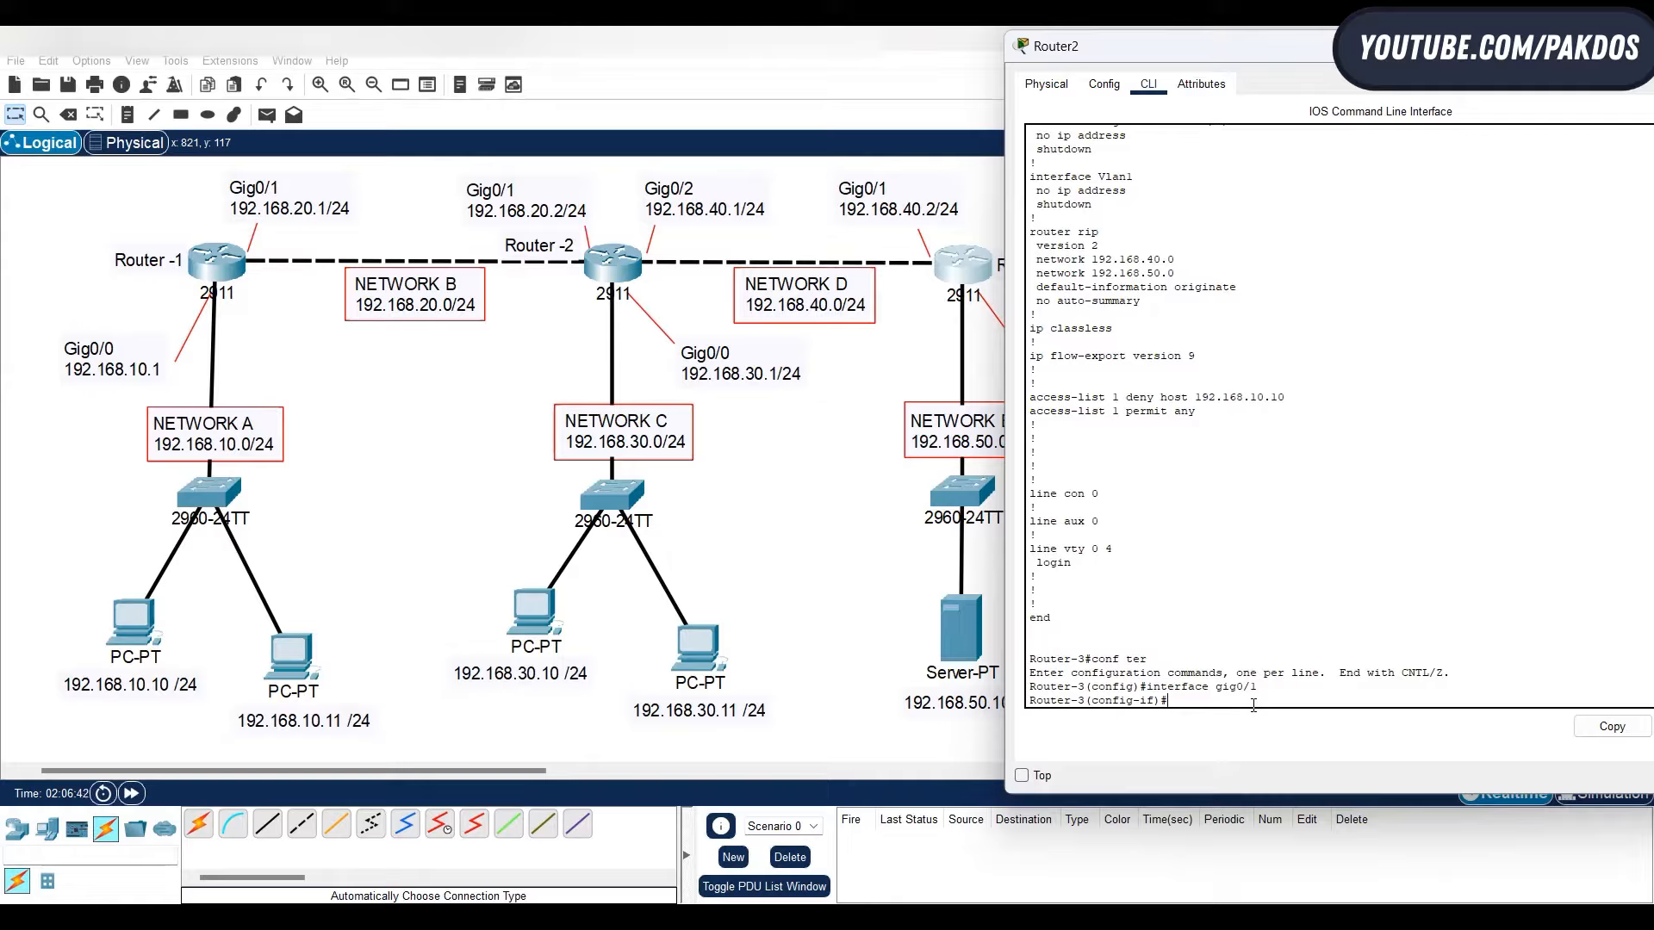
- Apply access list 1 to Router-3's gig0/1 interface in the inbound direction
type("ip acc")
key("Tab")
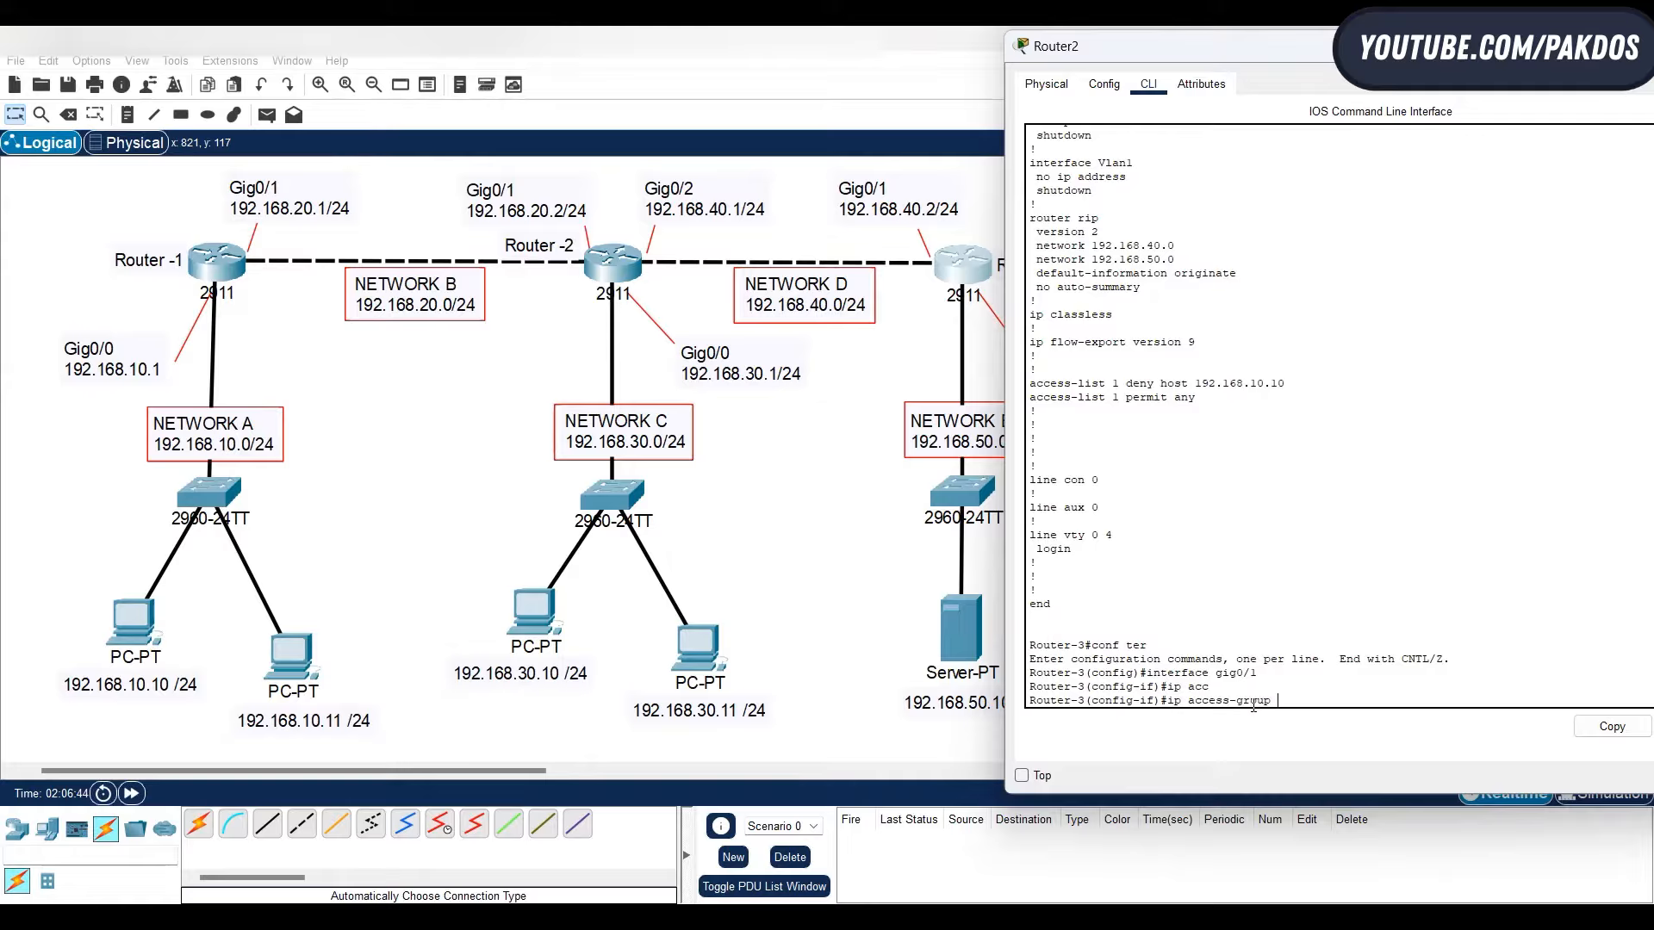
type("1")
left_click(814, 488)
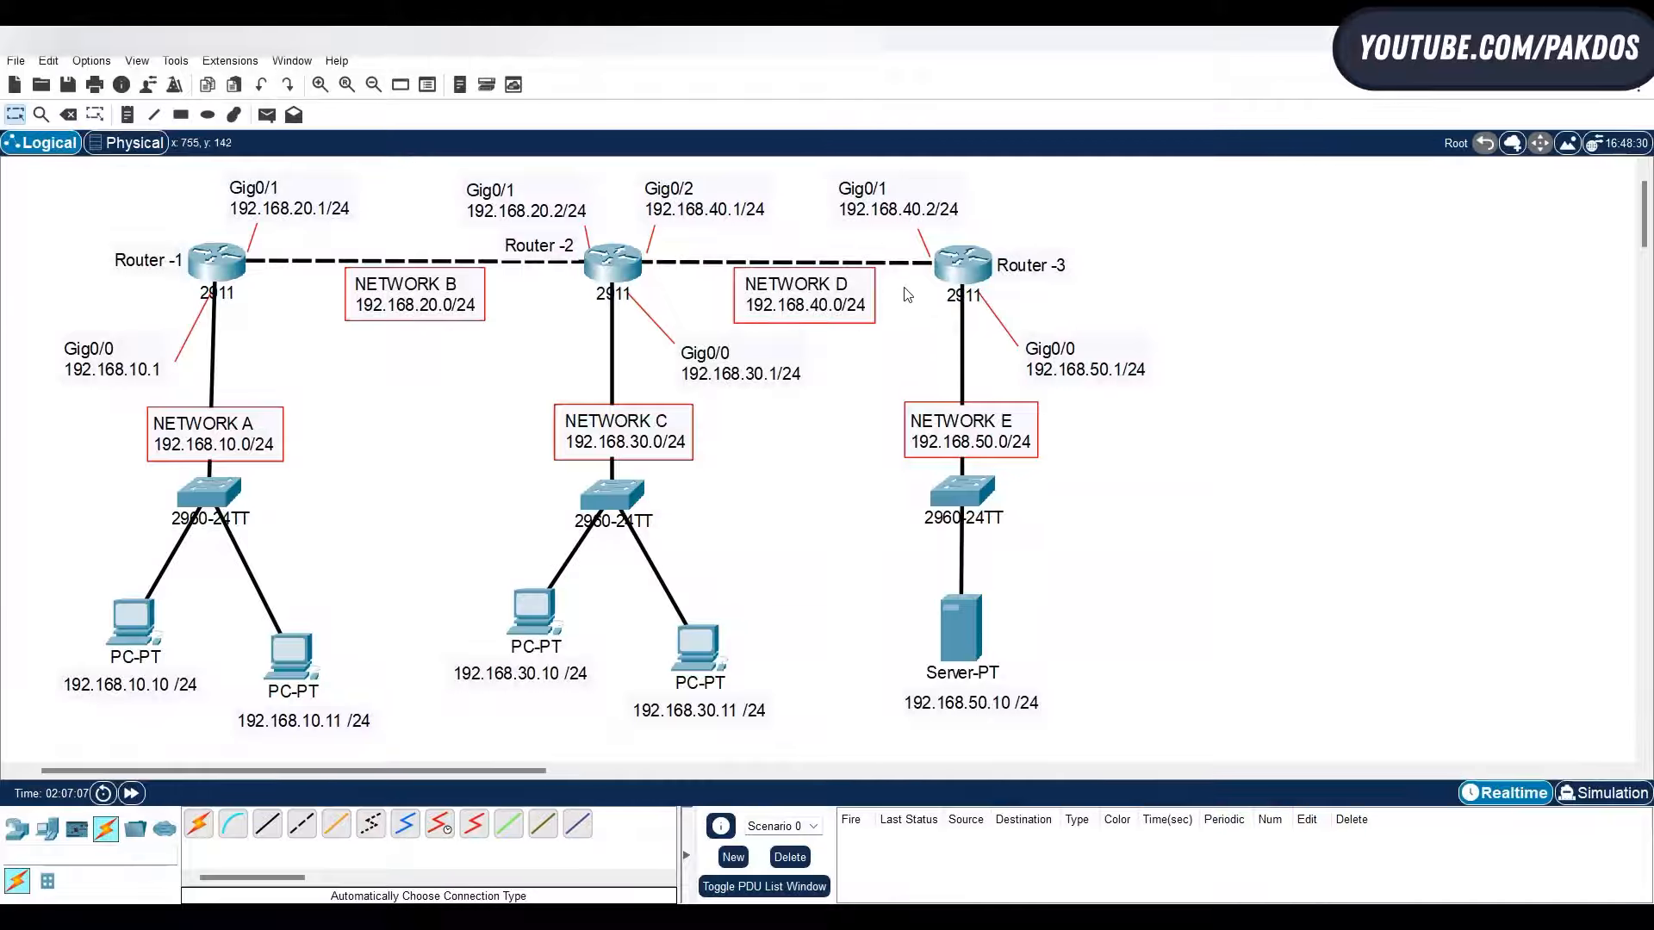
left_click(951, 267)
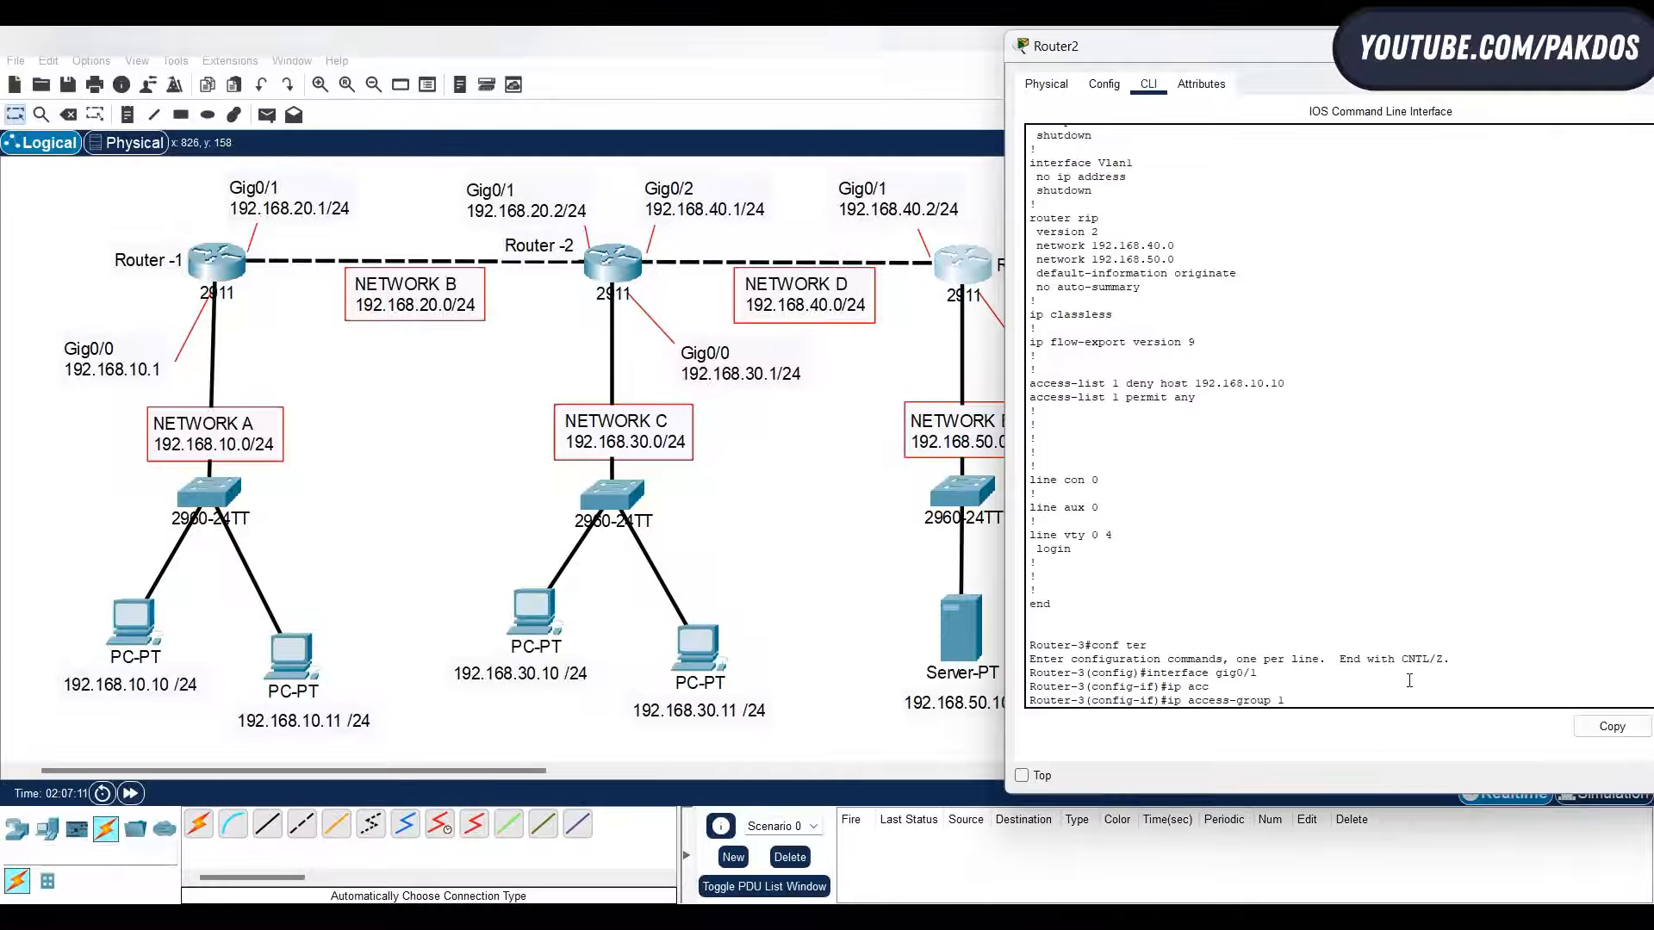
type("in")
key("Return")
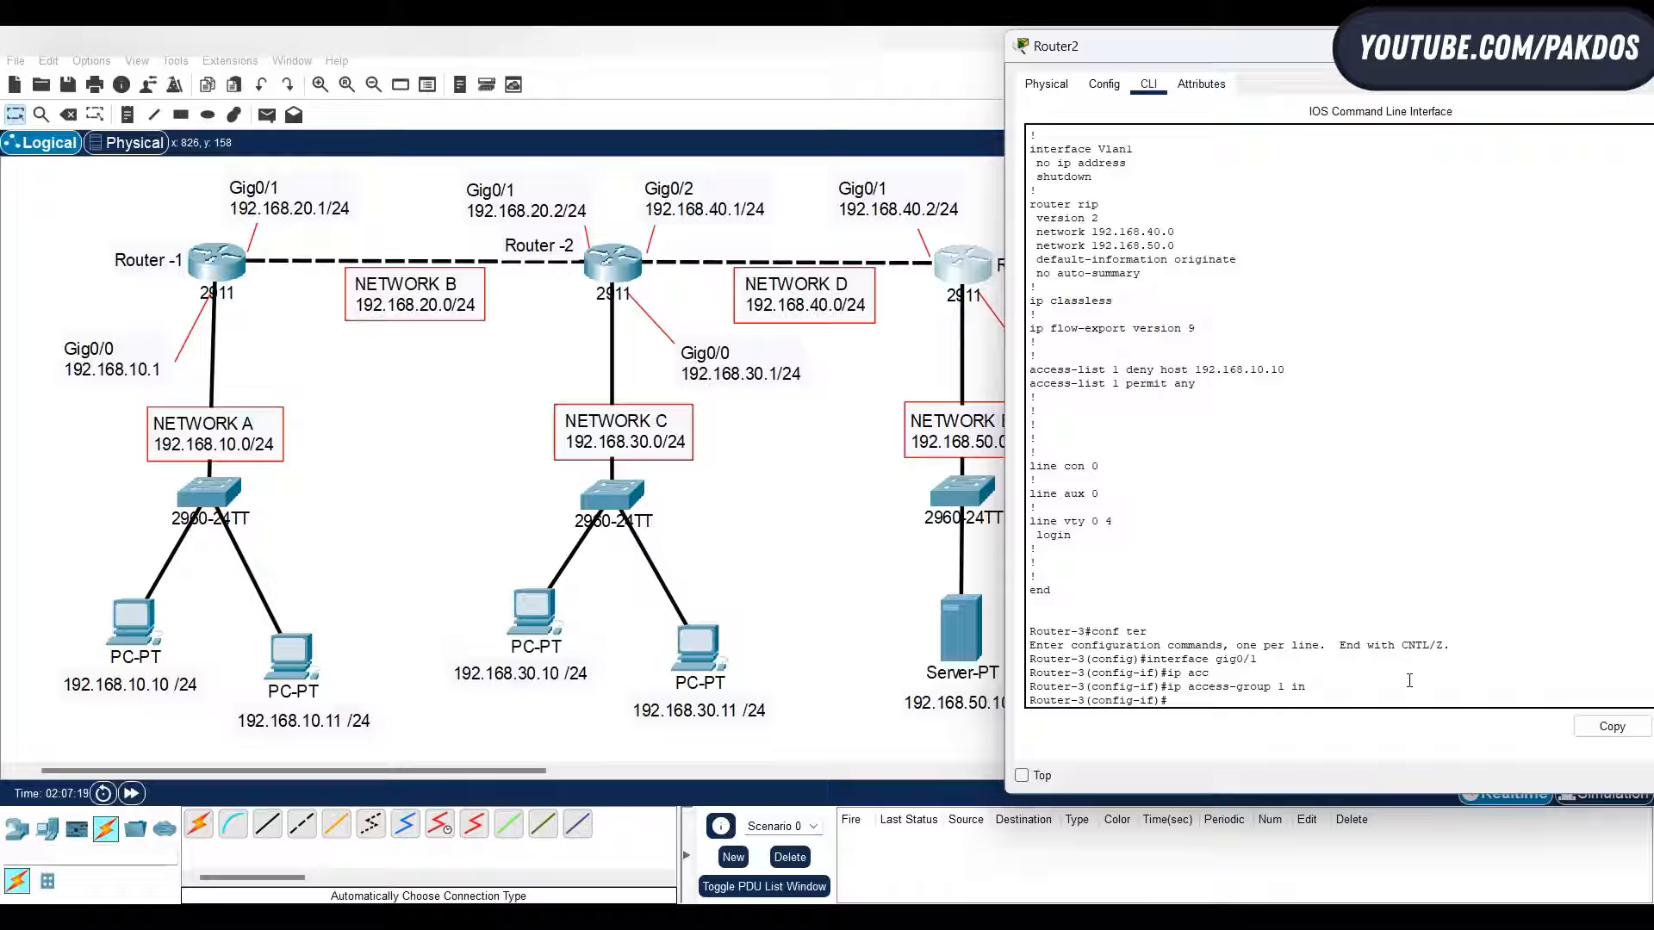
- Ping 192.168.50.1 again from PC 192.168.10.10 to test the applied access list
left_click(146, 627)
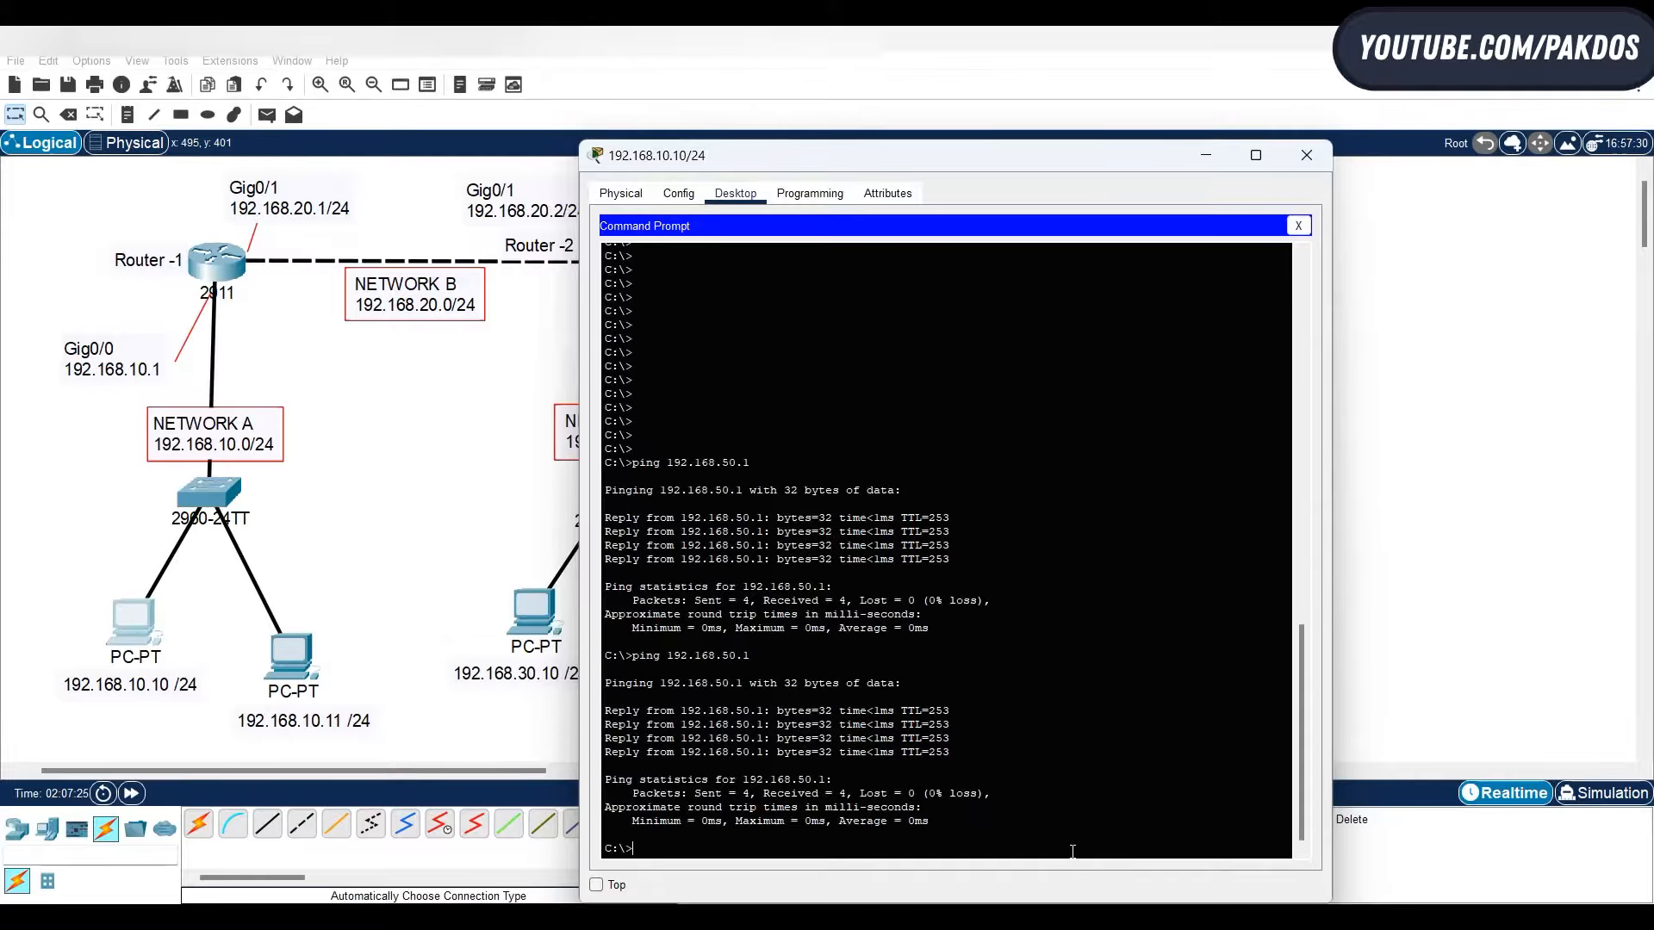
left_click_drag(943, 155, 1034, 78)
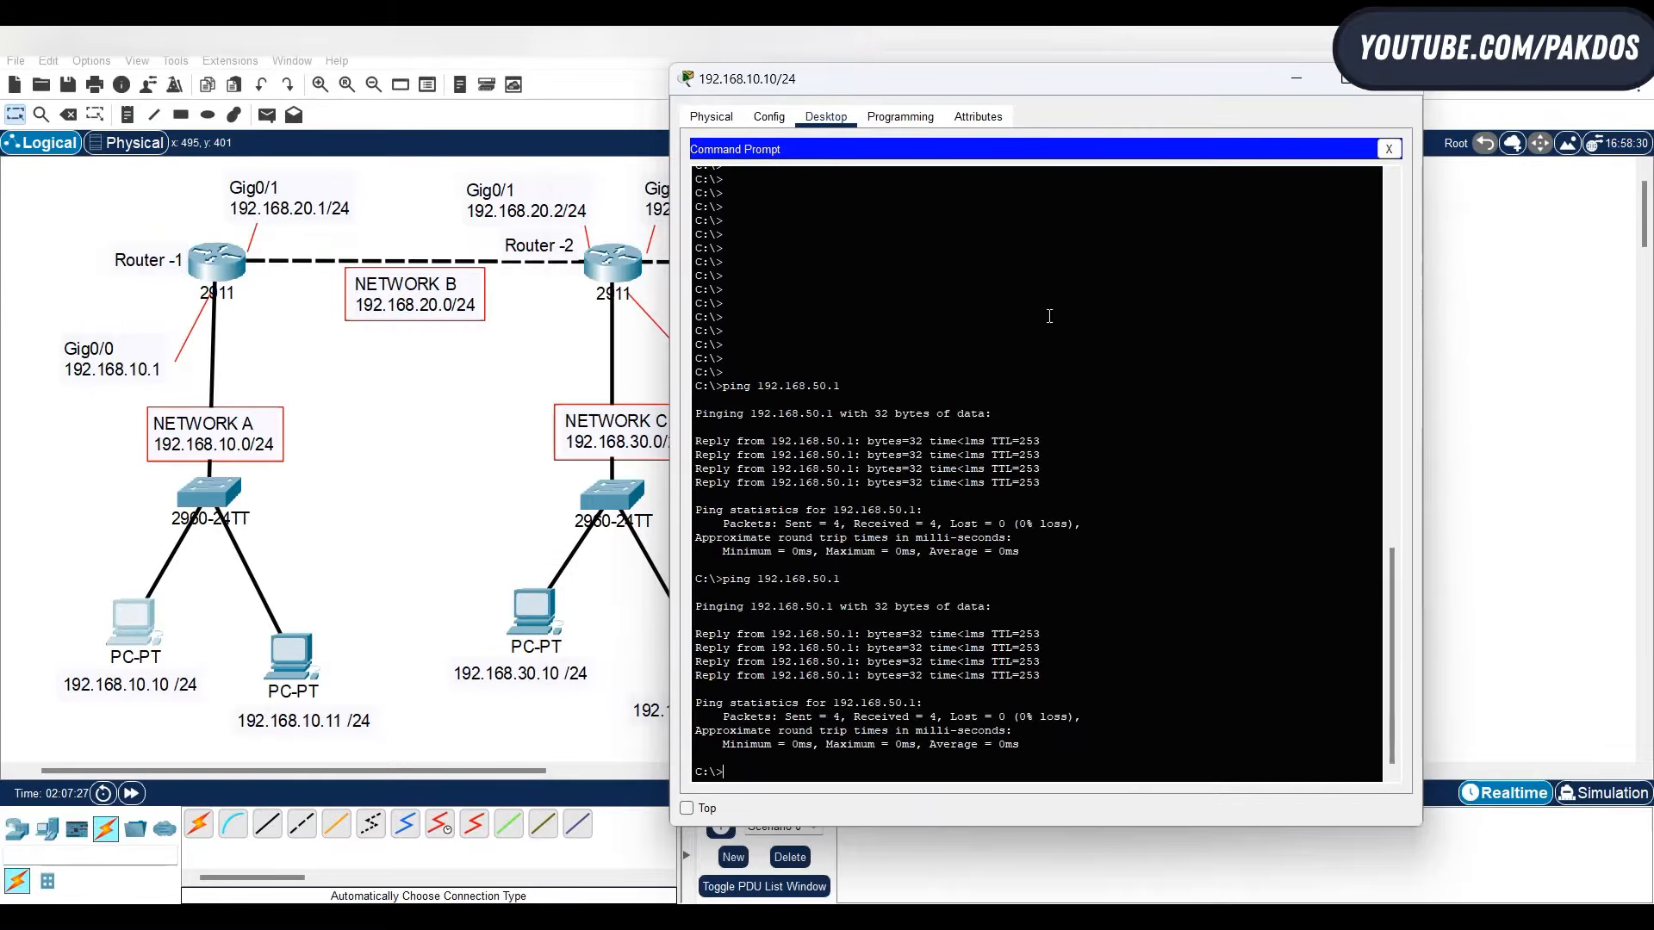
key("Up")
key("Return")
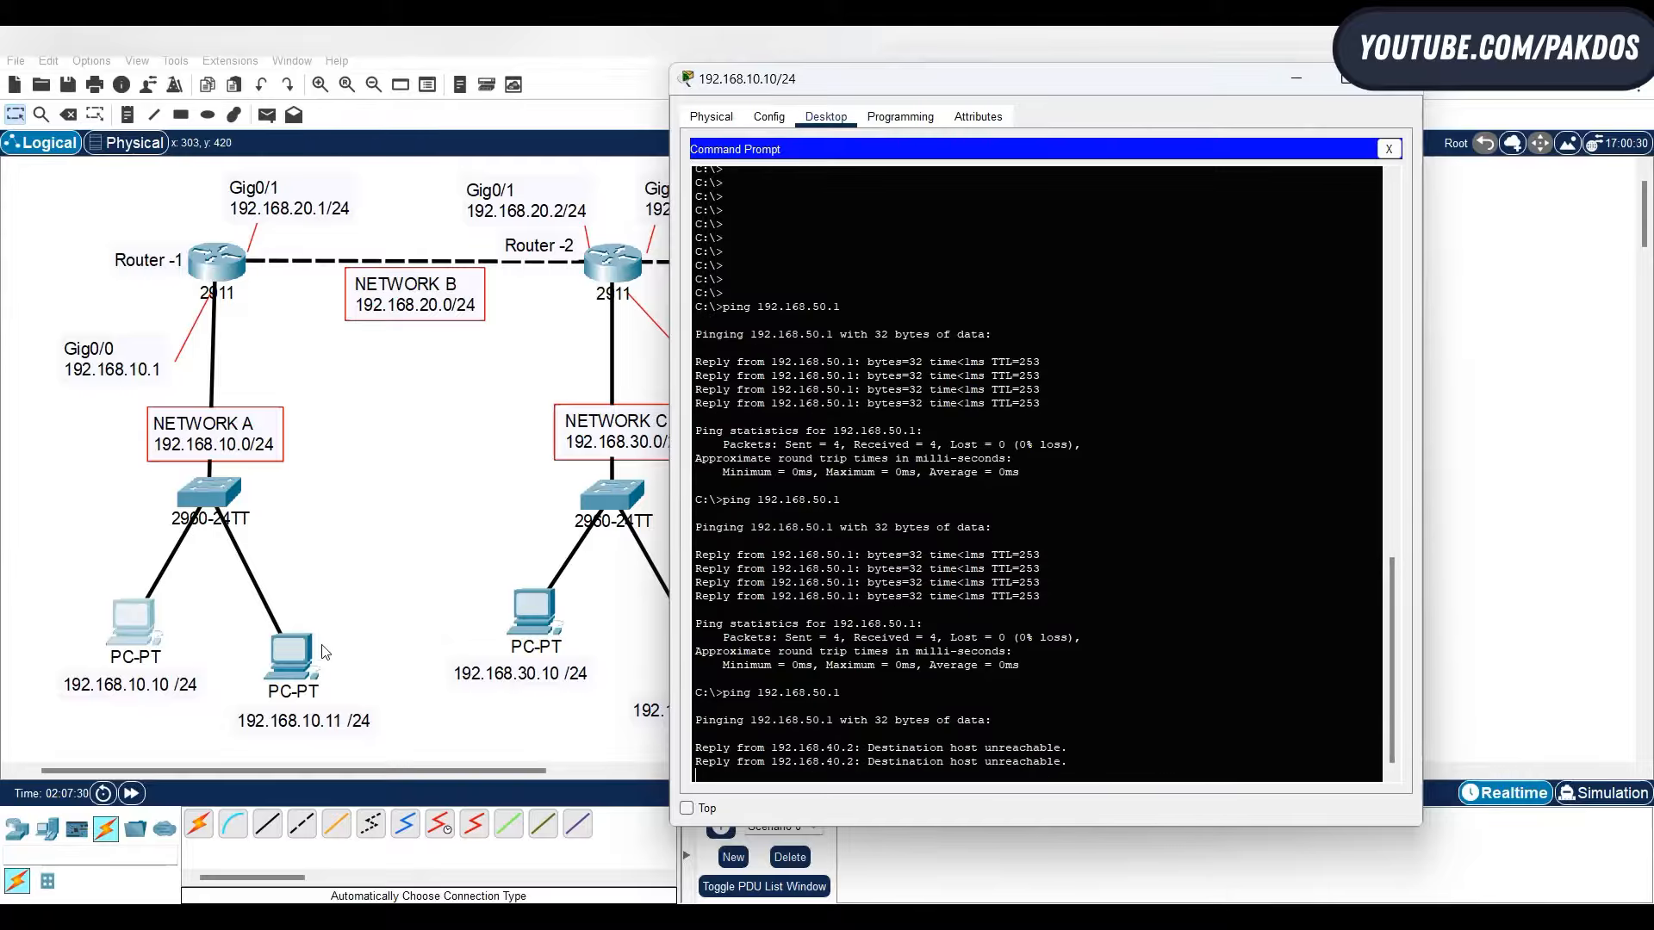
- Ping 192.168.50.1 from the command prompt of PC 192.168.10.11
left_click(295, 659)
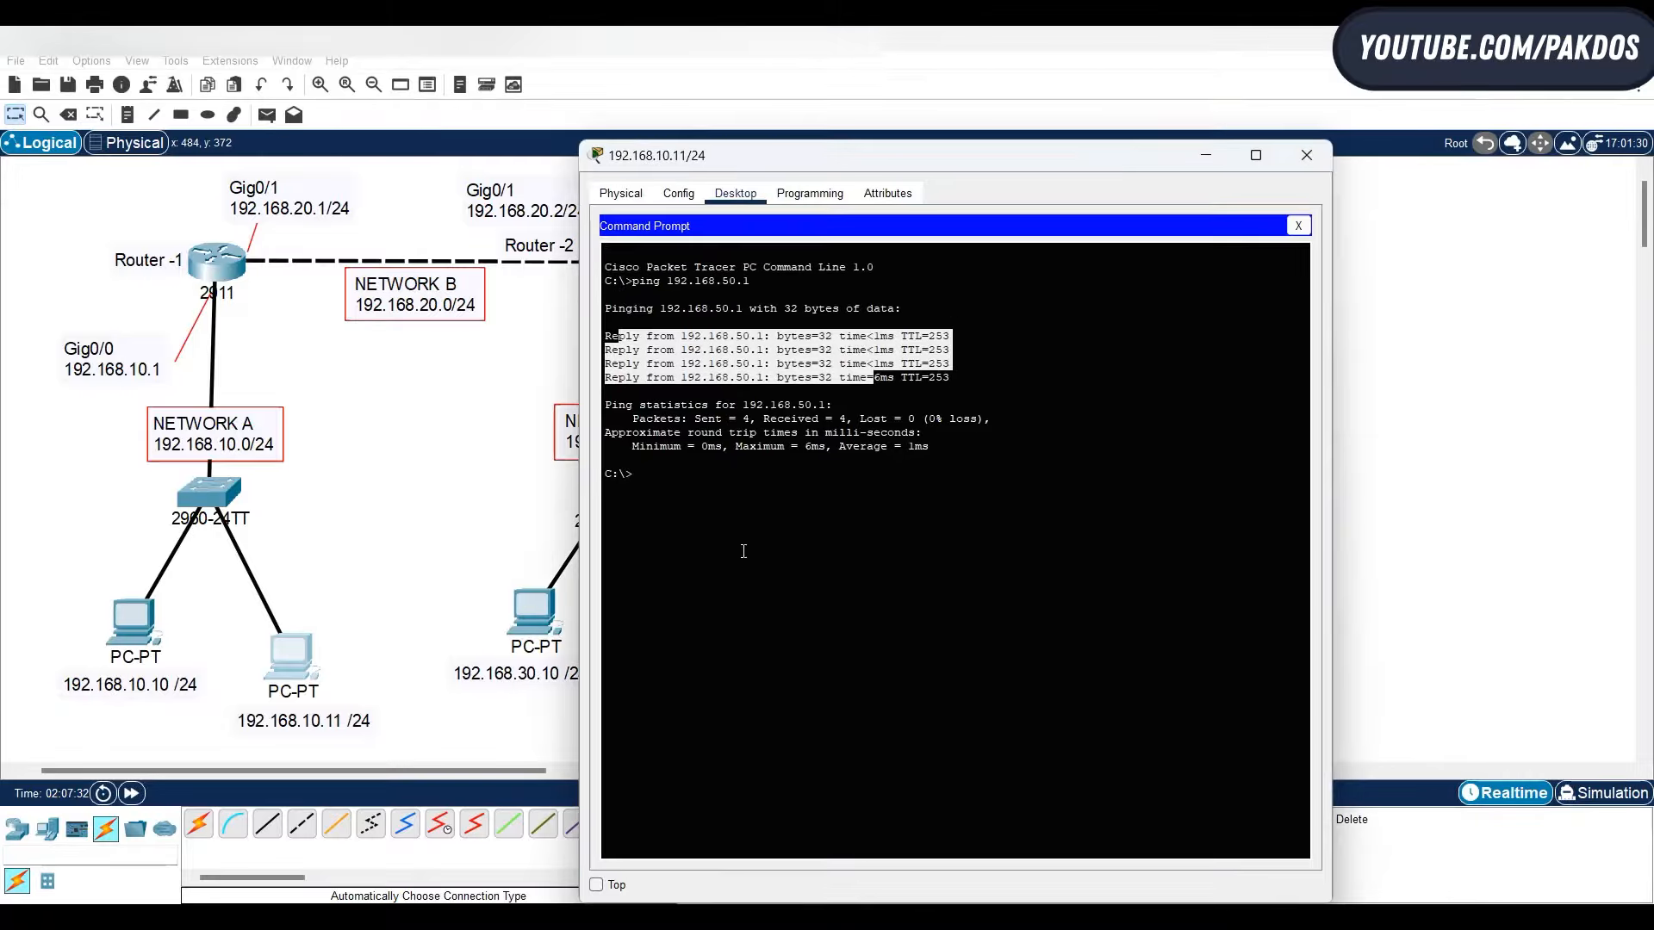
left_click(876, 531)
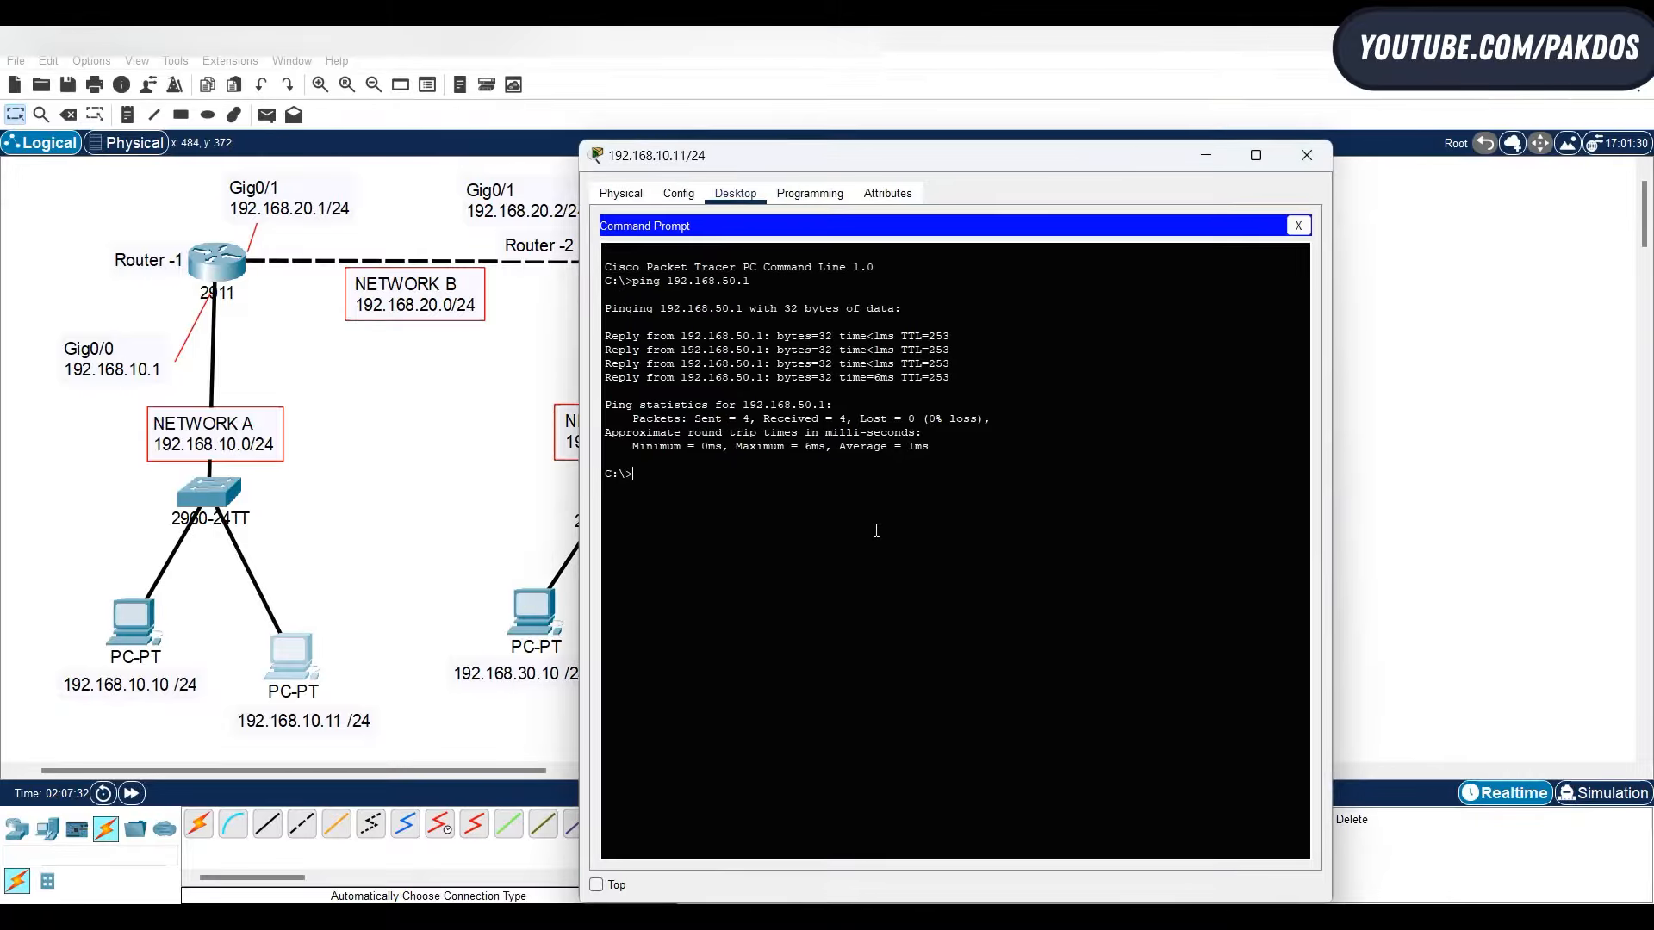
key("Up")
key("Return")
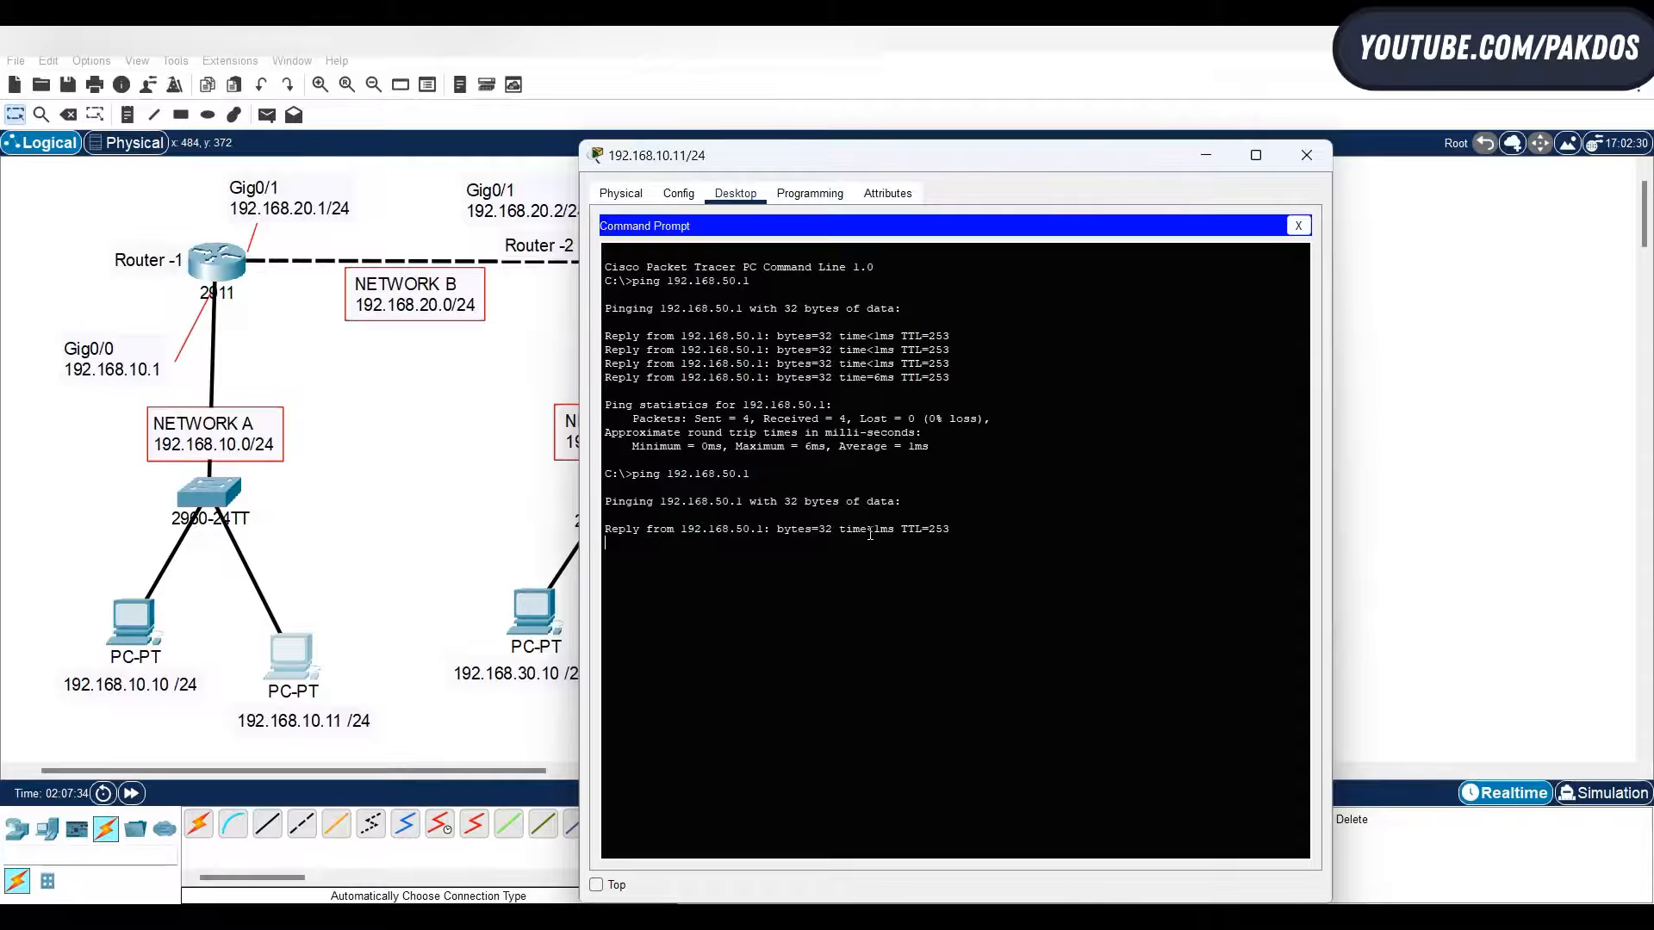
- Ping 192.168.50.1 from the command prompt of PC 192.168.30.10
left_click(529, 608)
key("Up")
key("Return")
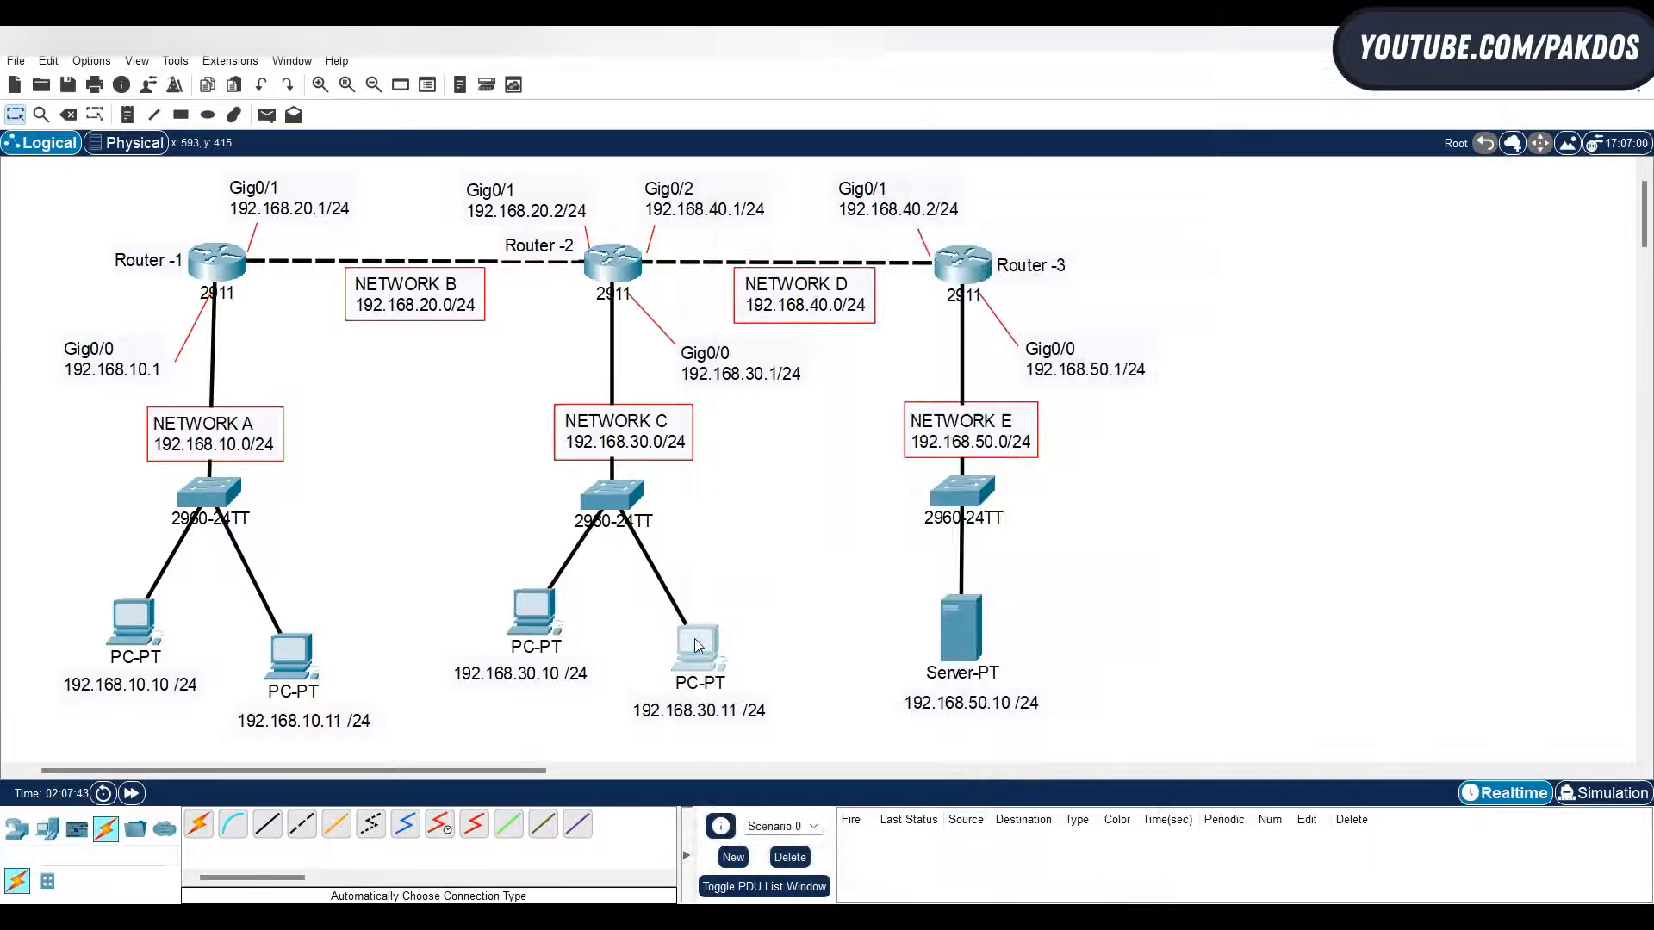
- Ping the server at 192.168.50.10 from the command prompt of PC 192.168.30.11
left_click(700, 648)
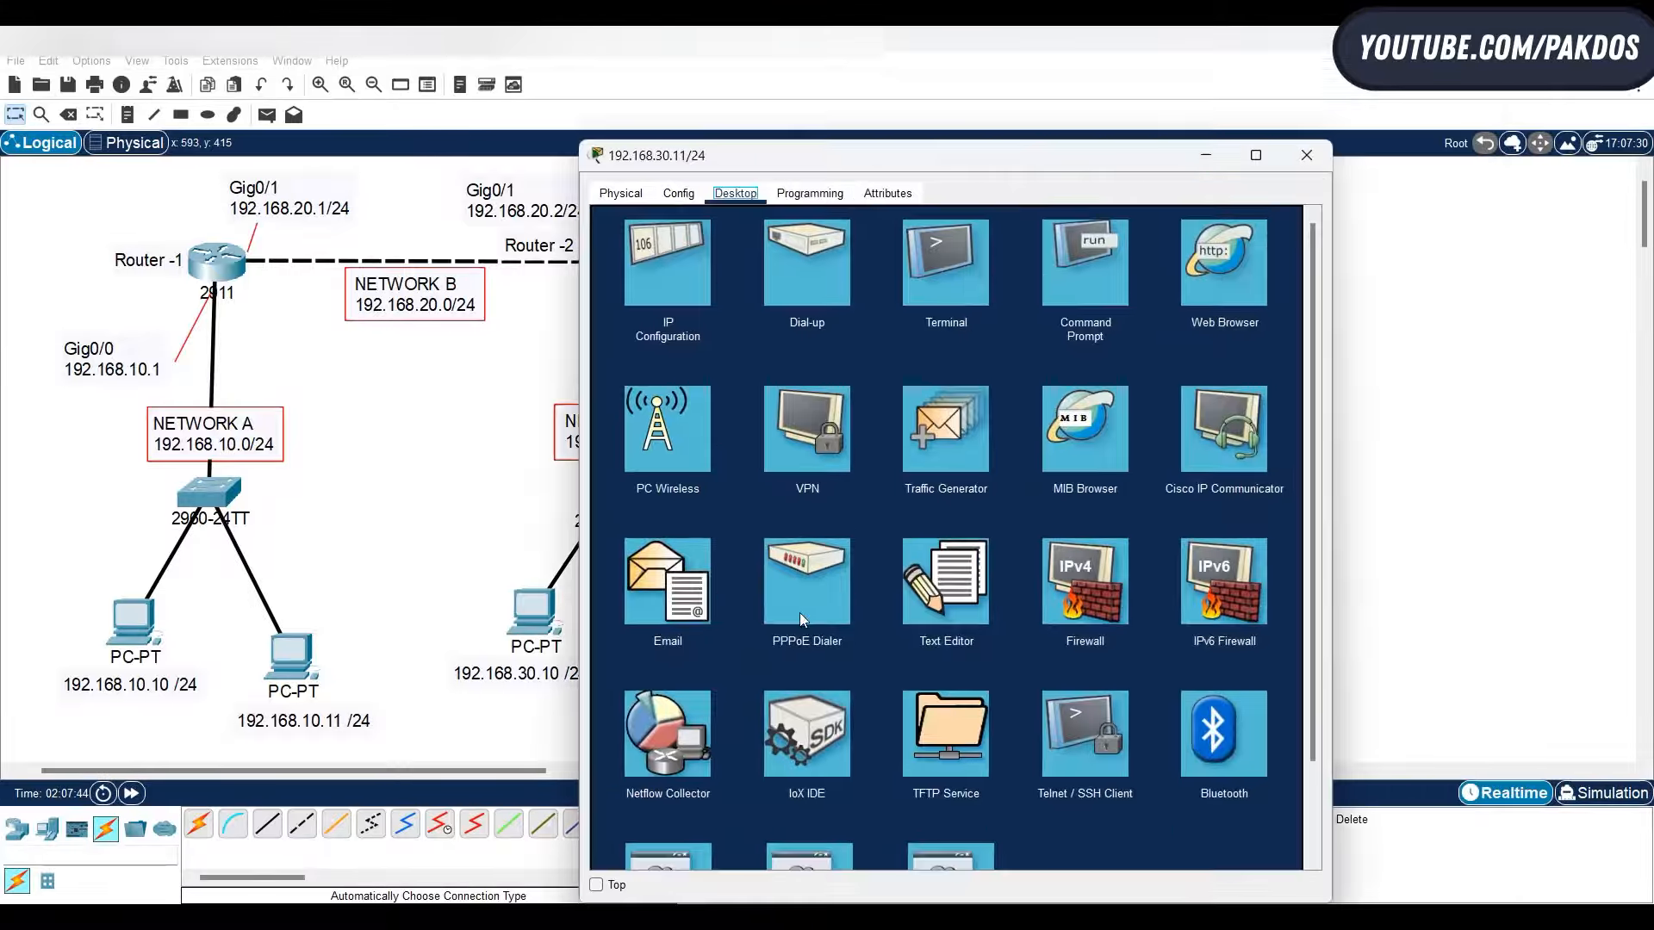
left_click(1058, 265)
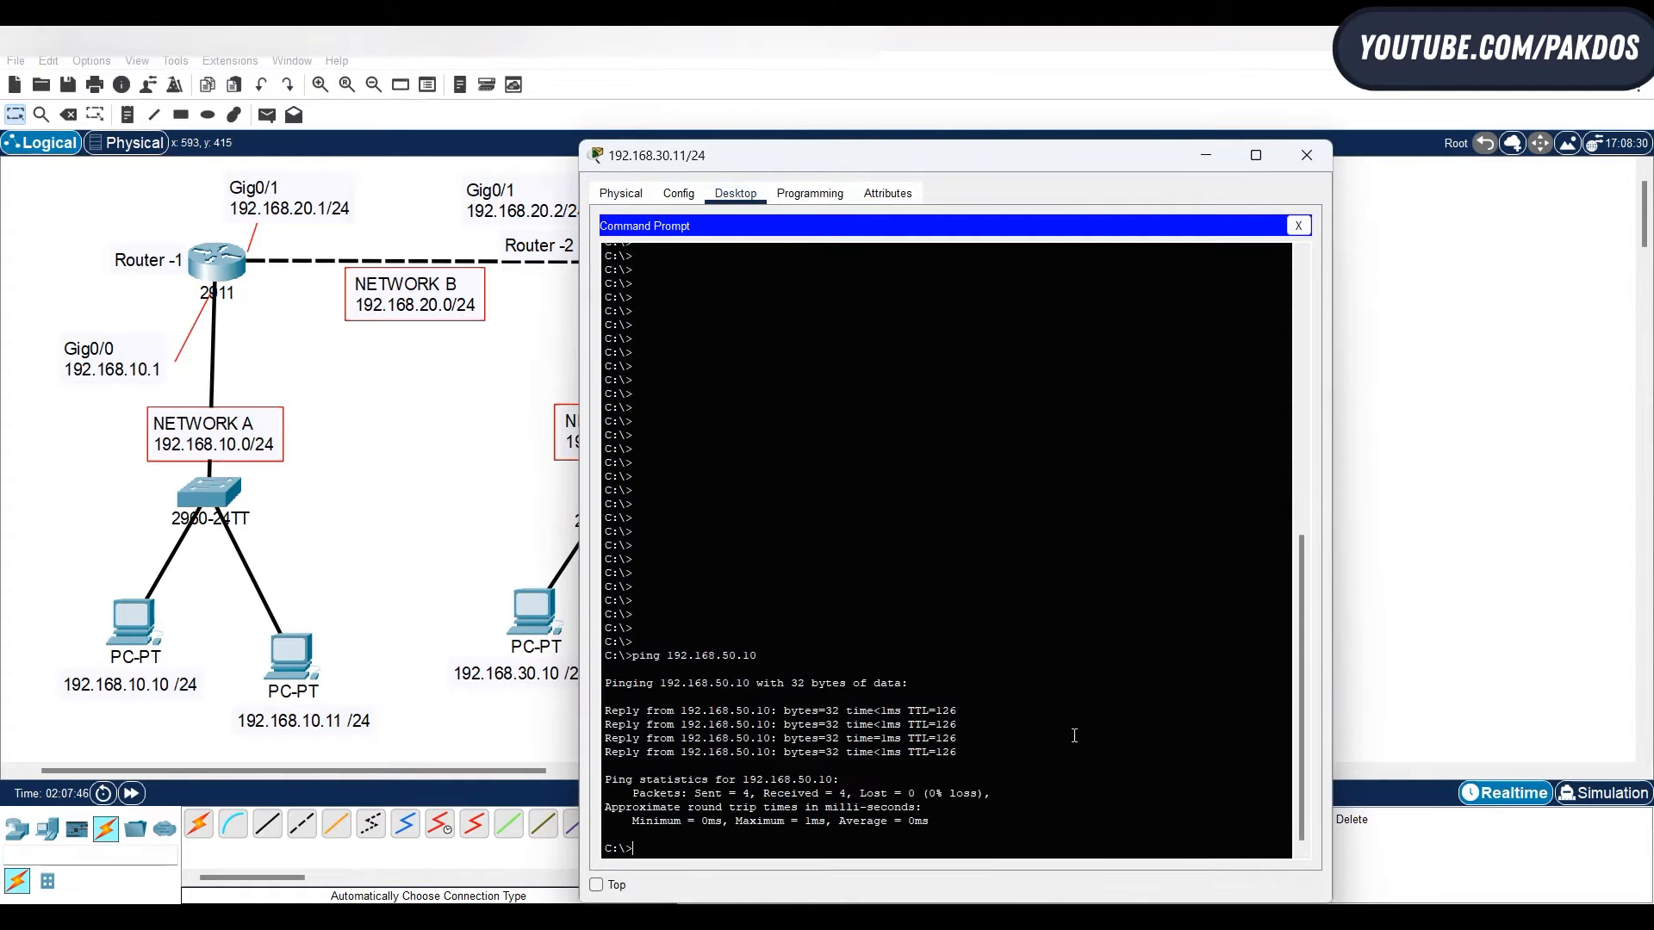
key("Up")
key("Return")
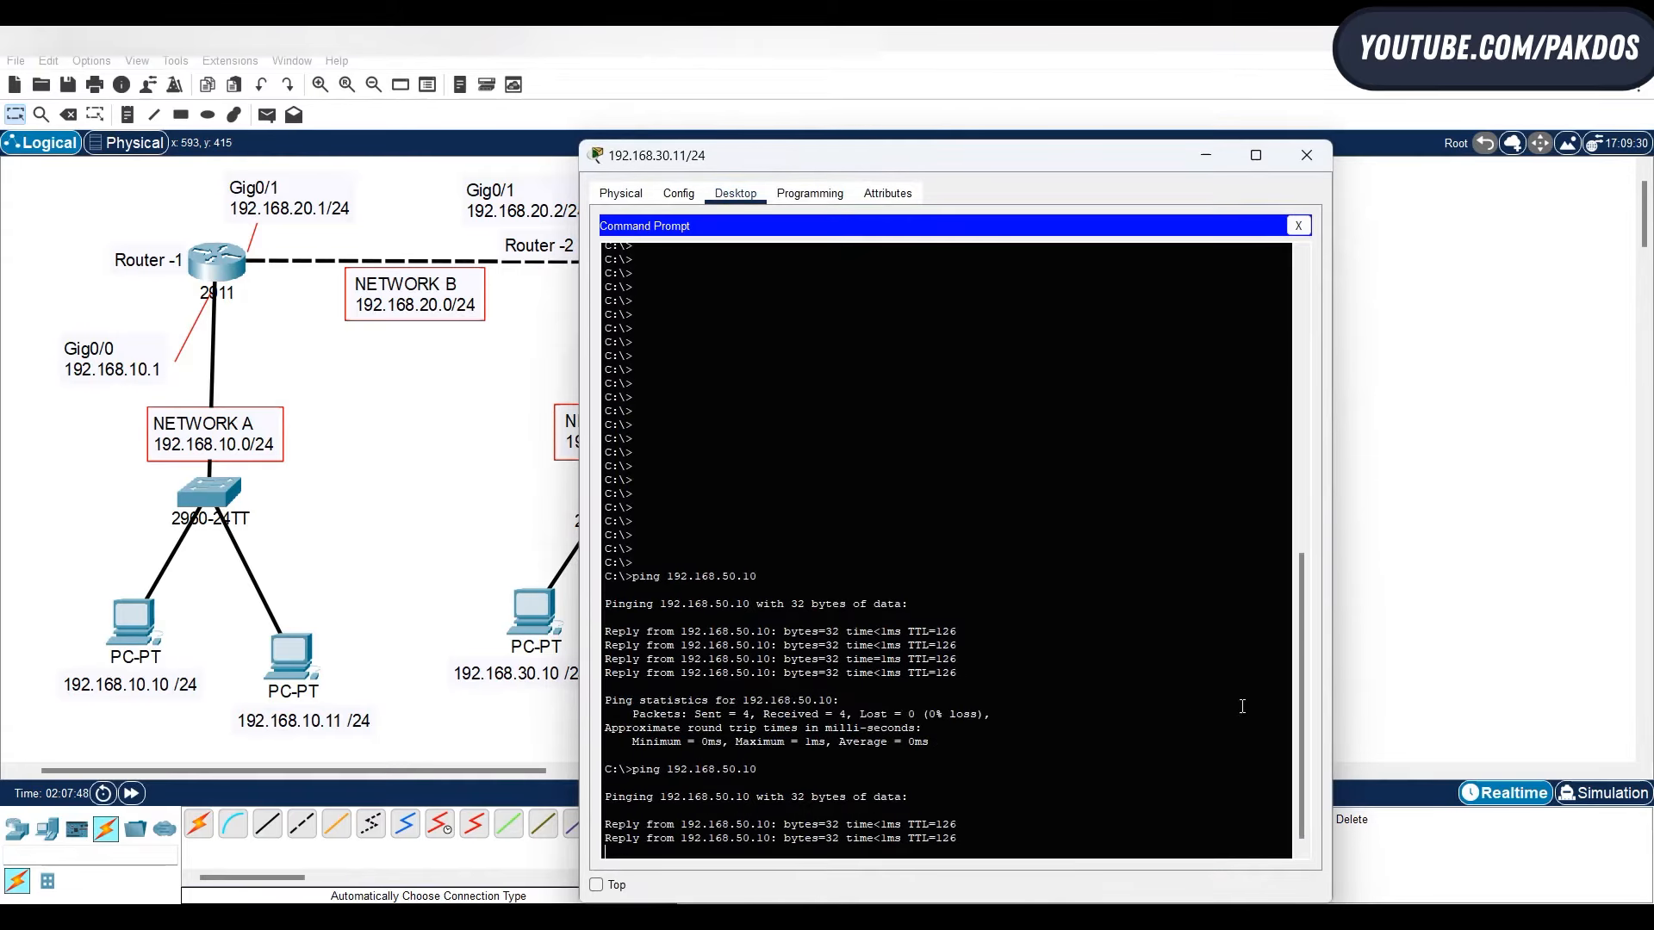
- Exit the gig0/1 interface configuration on Router-3 back to global configuration mode
left_click(1448, 543)
left_click(972, 274)
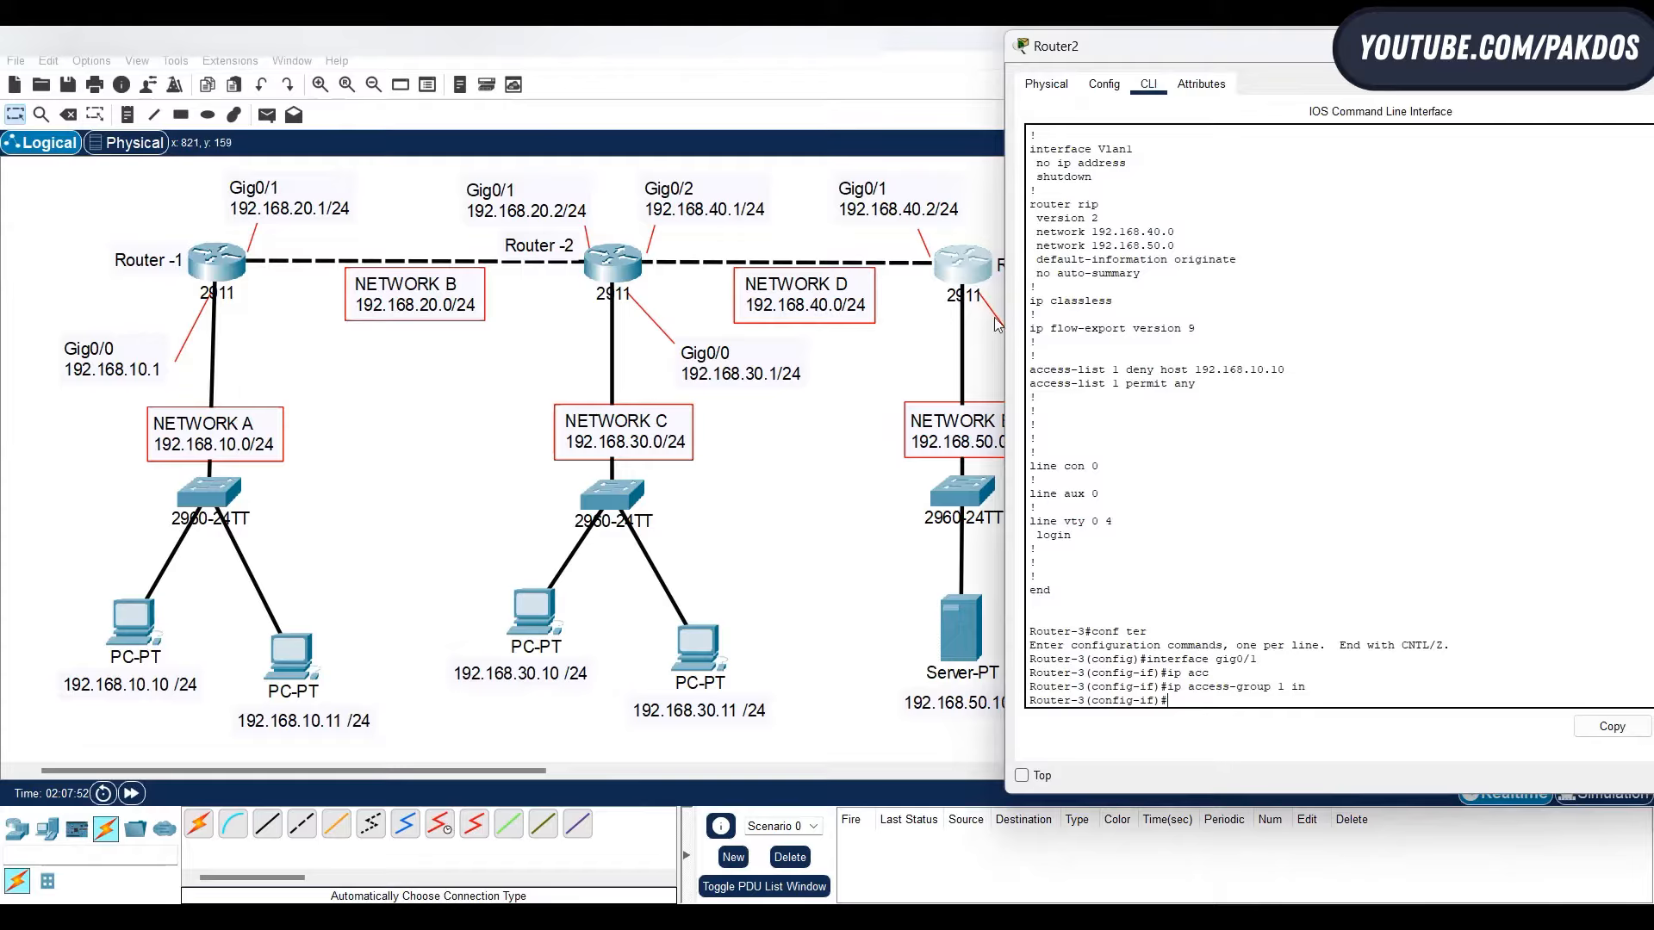
type("exit")
key("Return")
key("Return")
key("Return")
key("Return")
key("Return")
- Create standard access list 2 on Router-3 with a rule denying host 192.168.10.11
type("acc")
key("Tab")
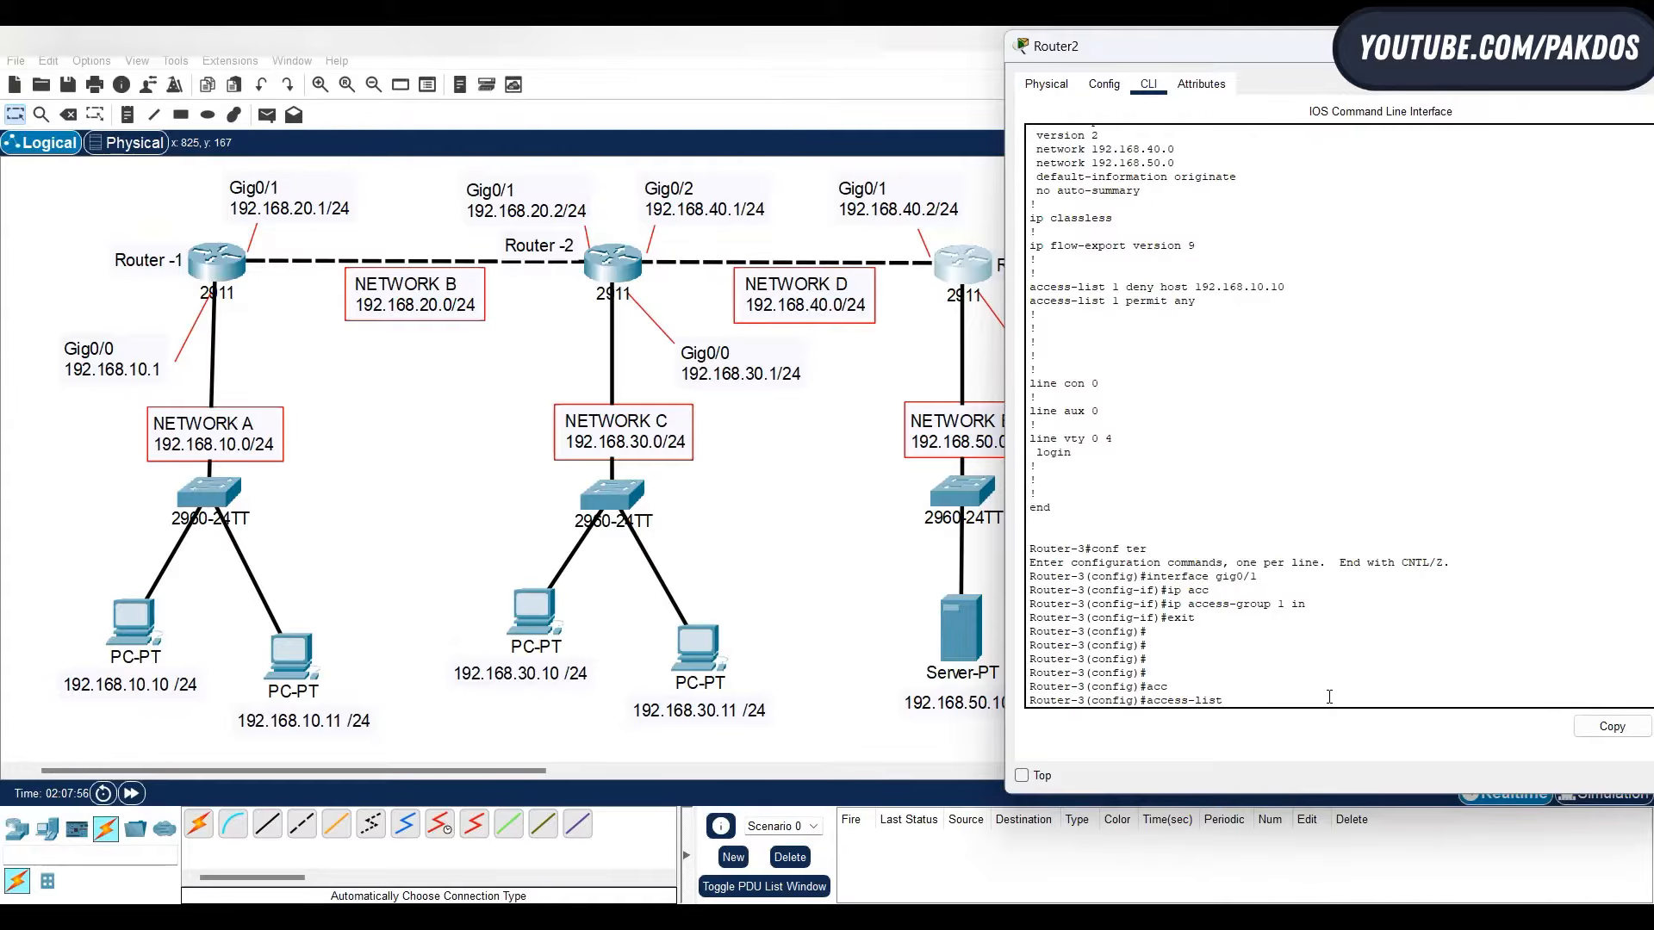
type("2")
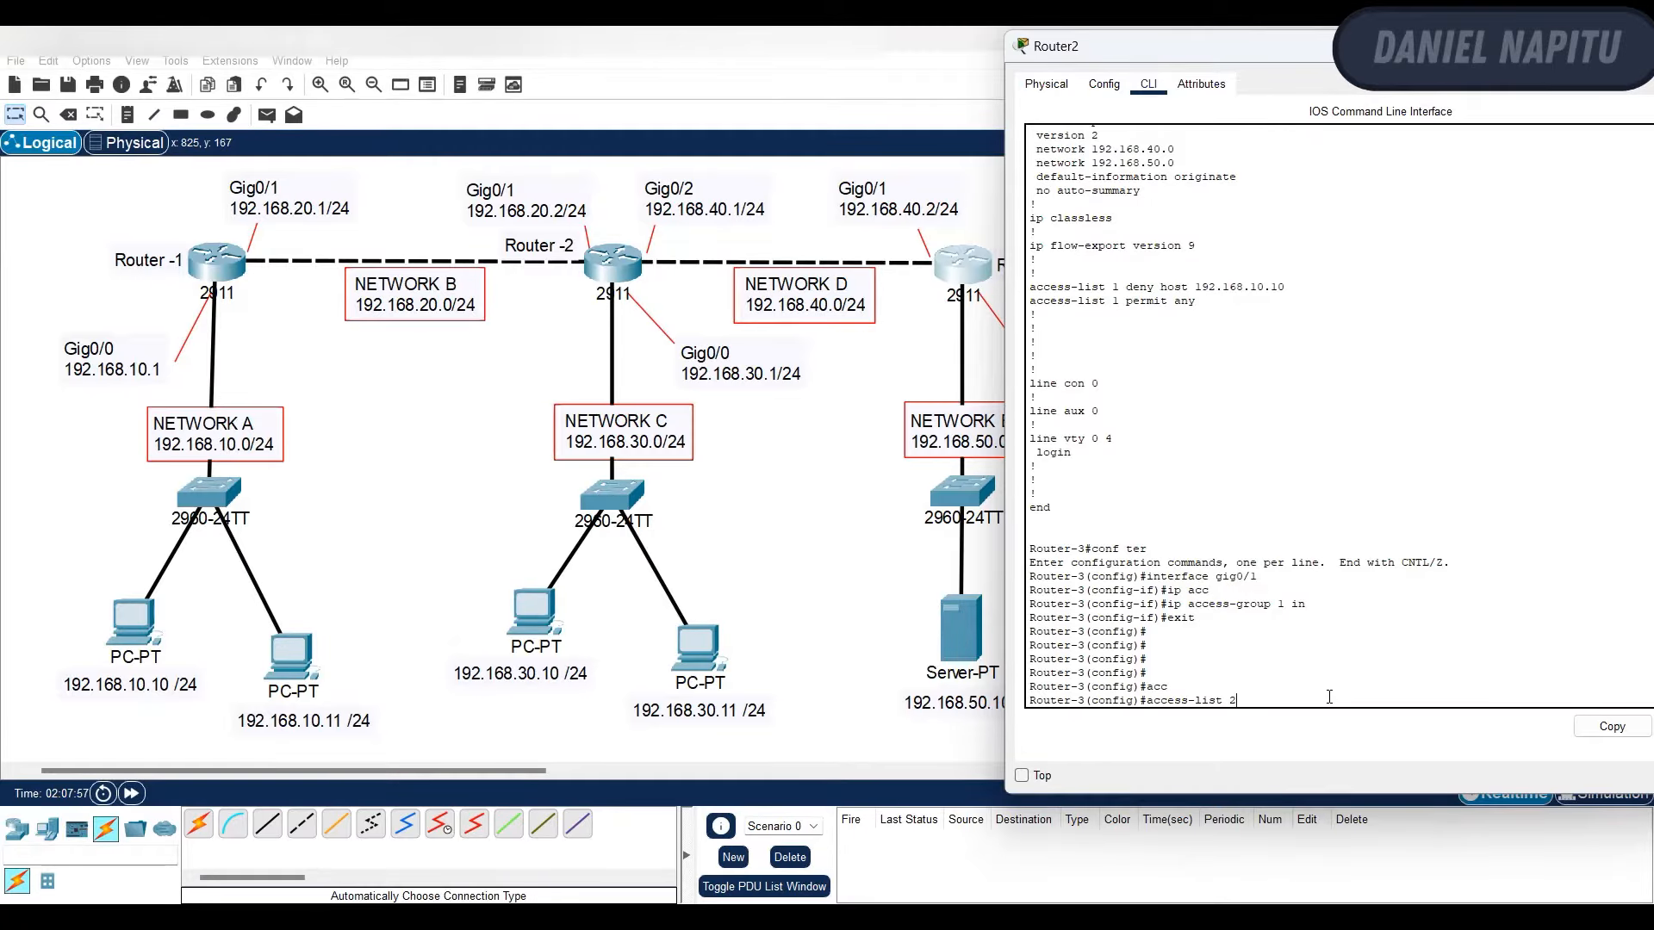
type(" deny")
type(" hi")
type("st ")
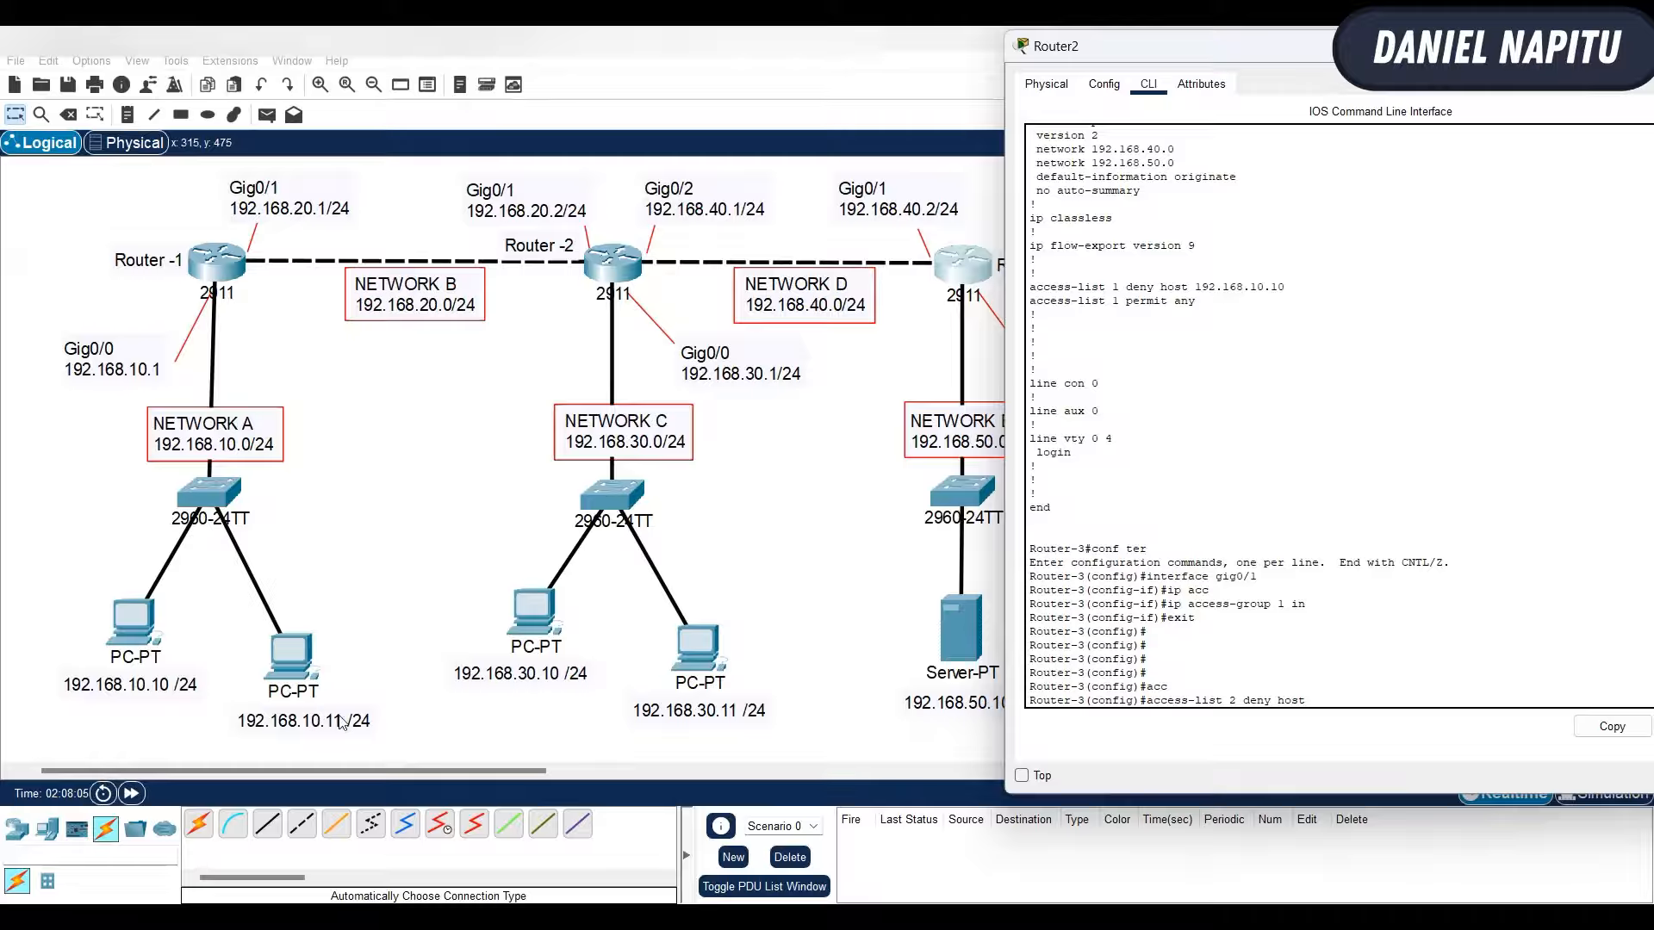
type("192.168.10.11")
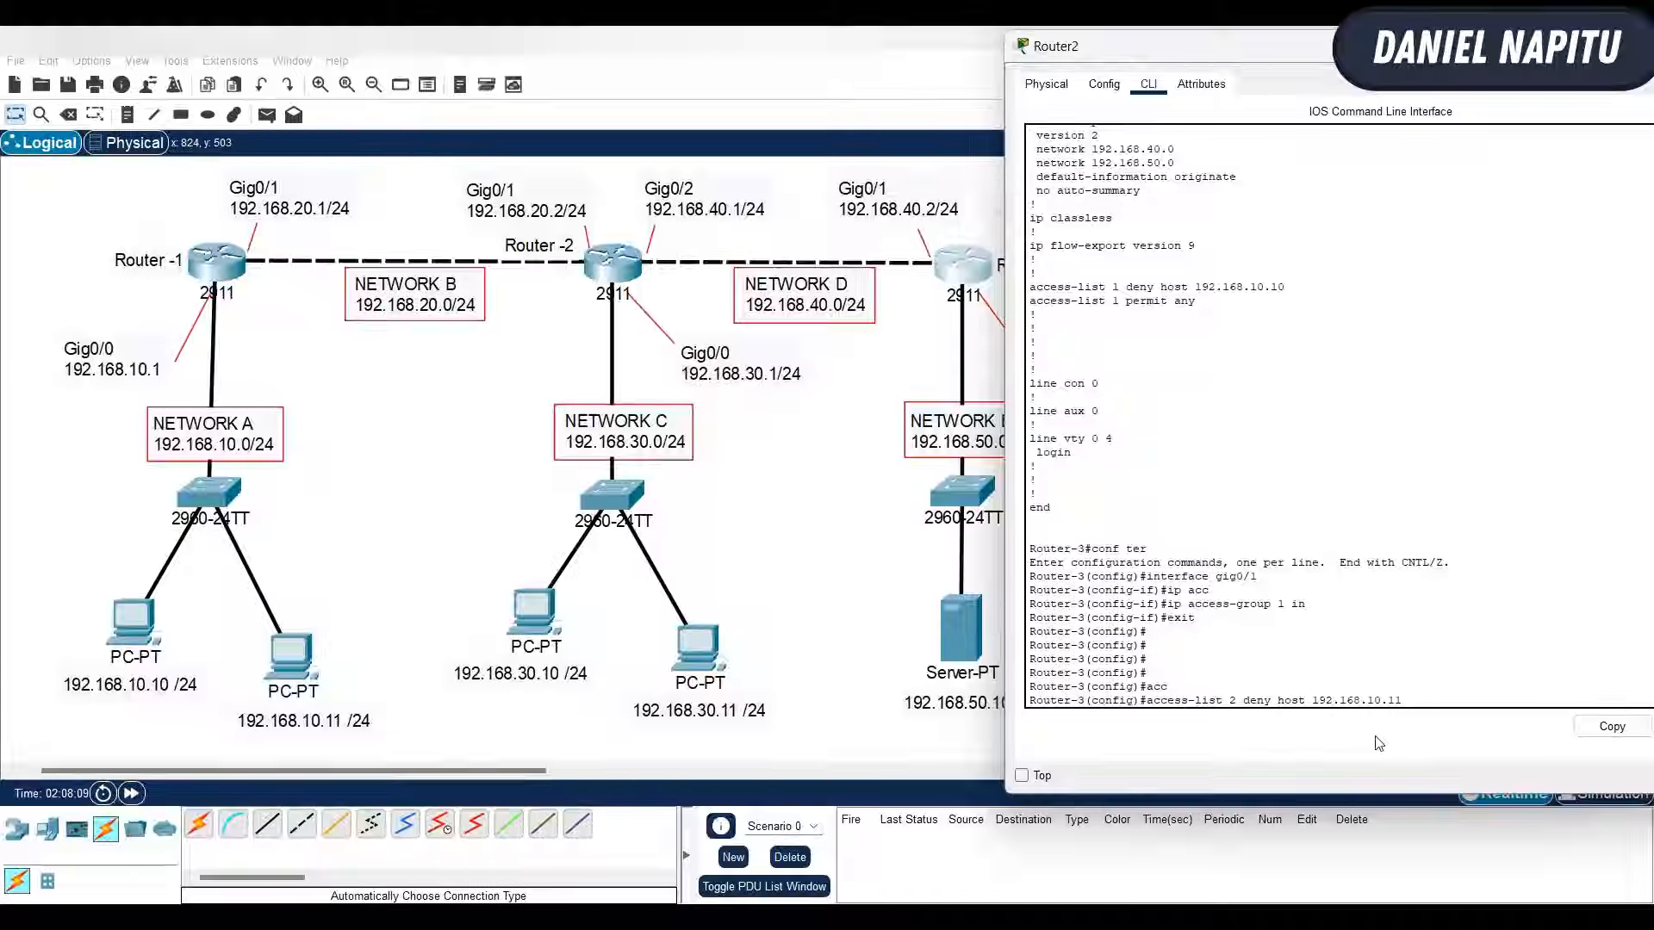
key("Return")
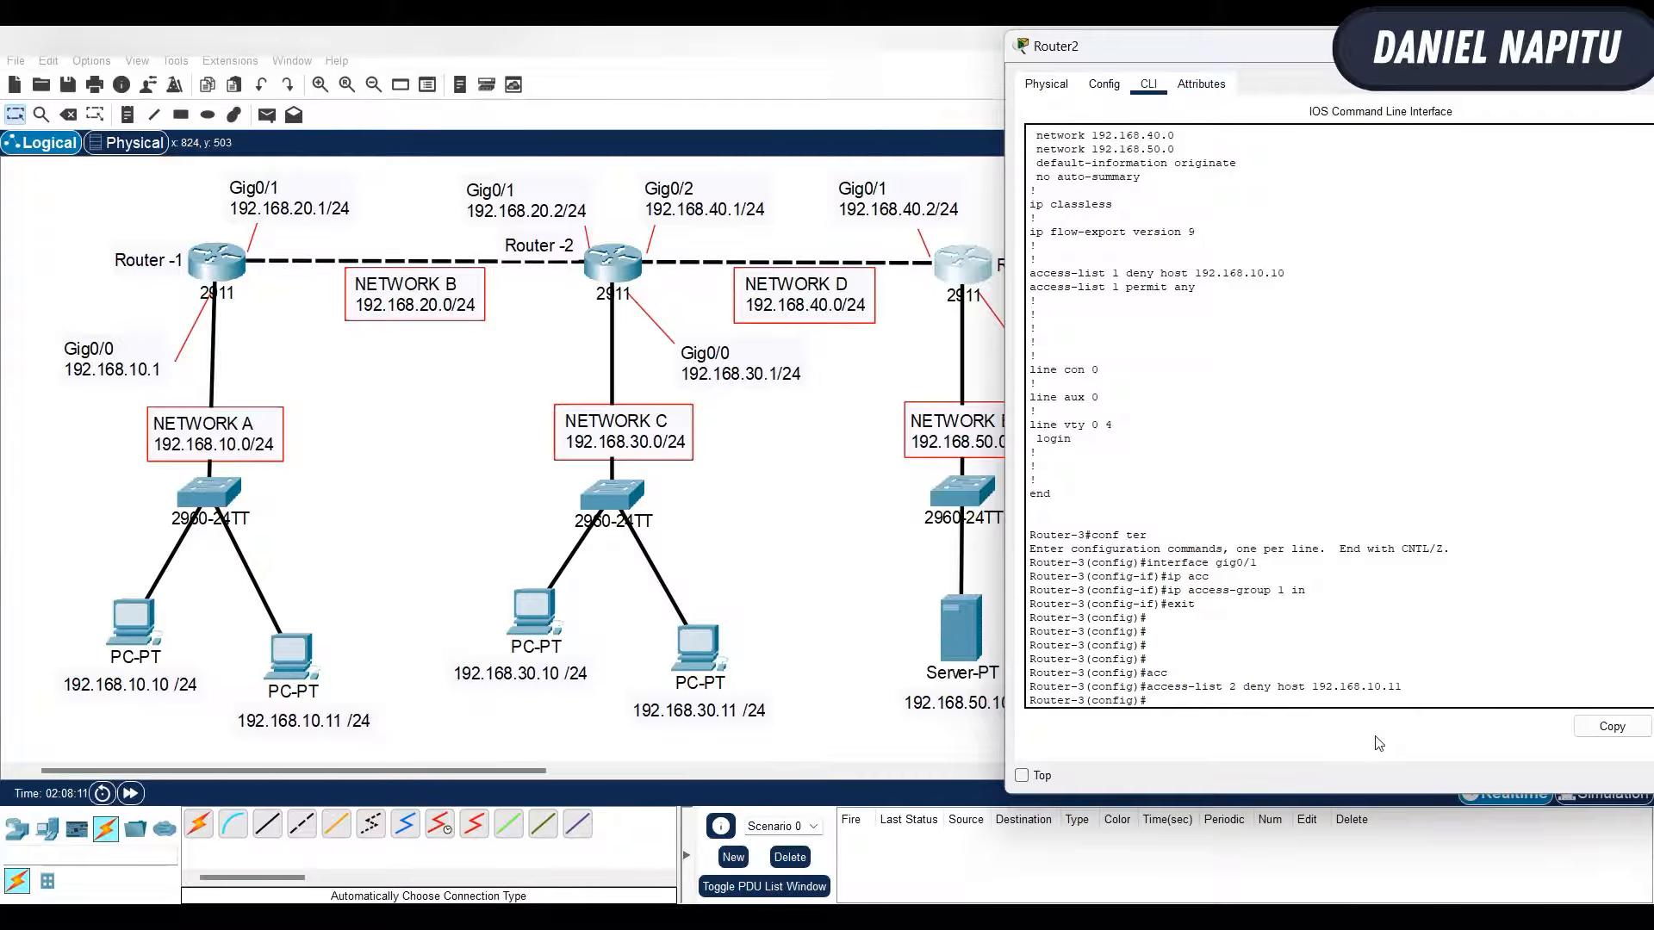
- Add a rule to access list 2 on Router-3 that permits any other source, and return to the topology
type("acc")
key("Tab")
type("2")
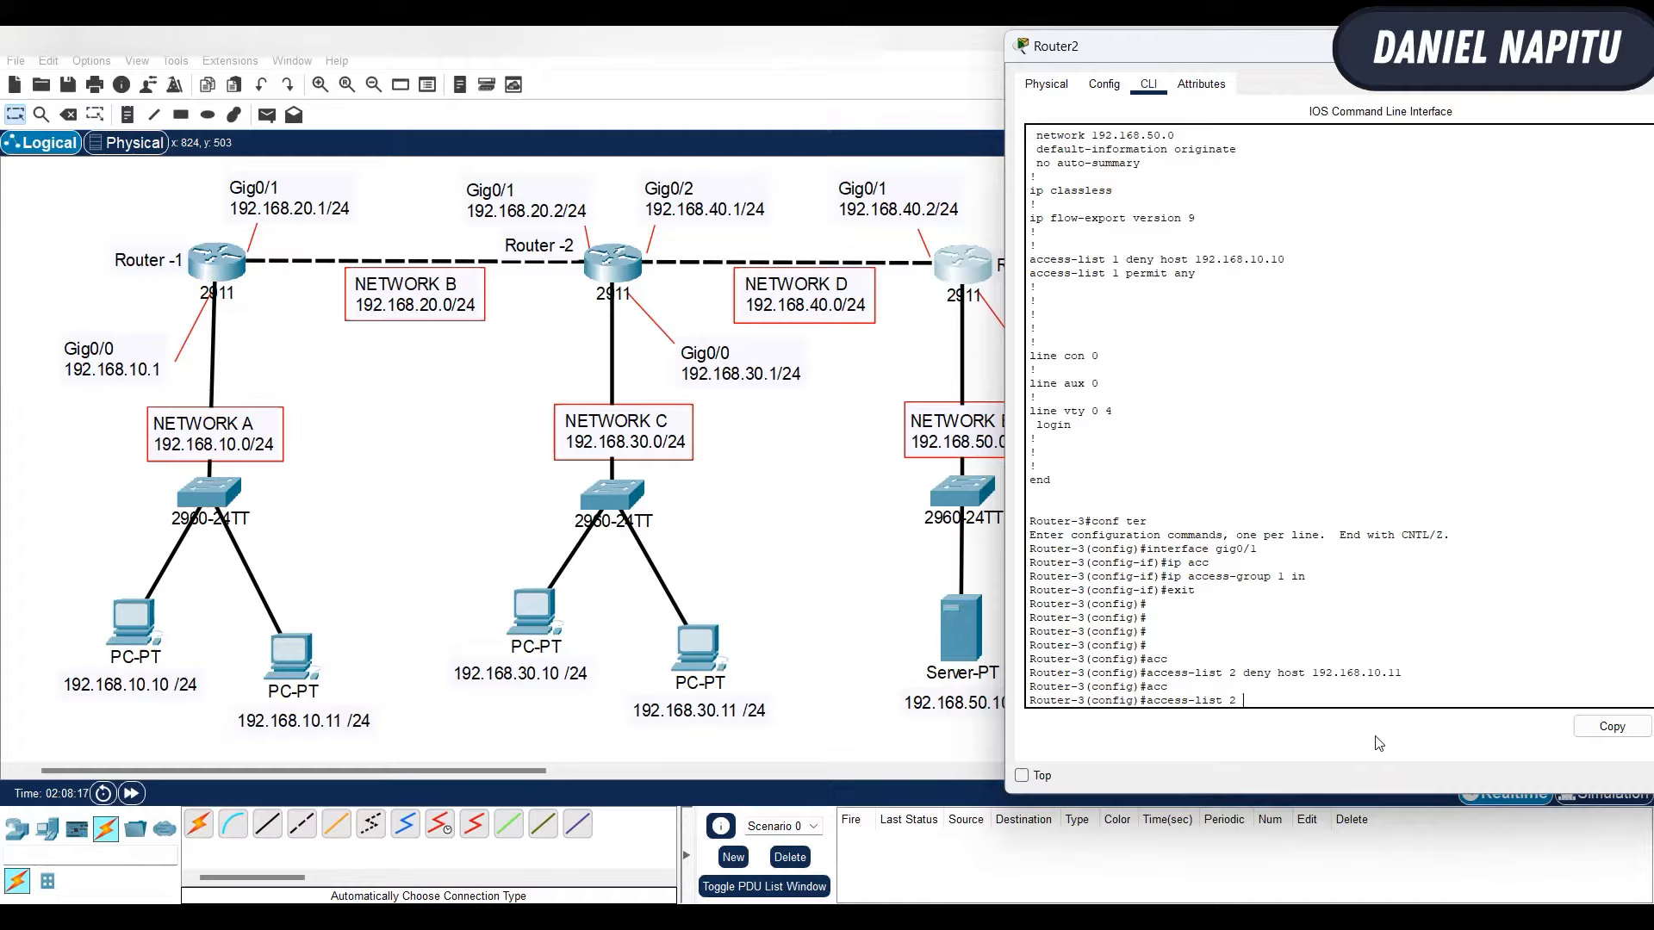
type(" permit")
type(" s")
type(" any")
key("Return")
key("Return")
key("Return")
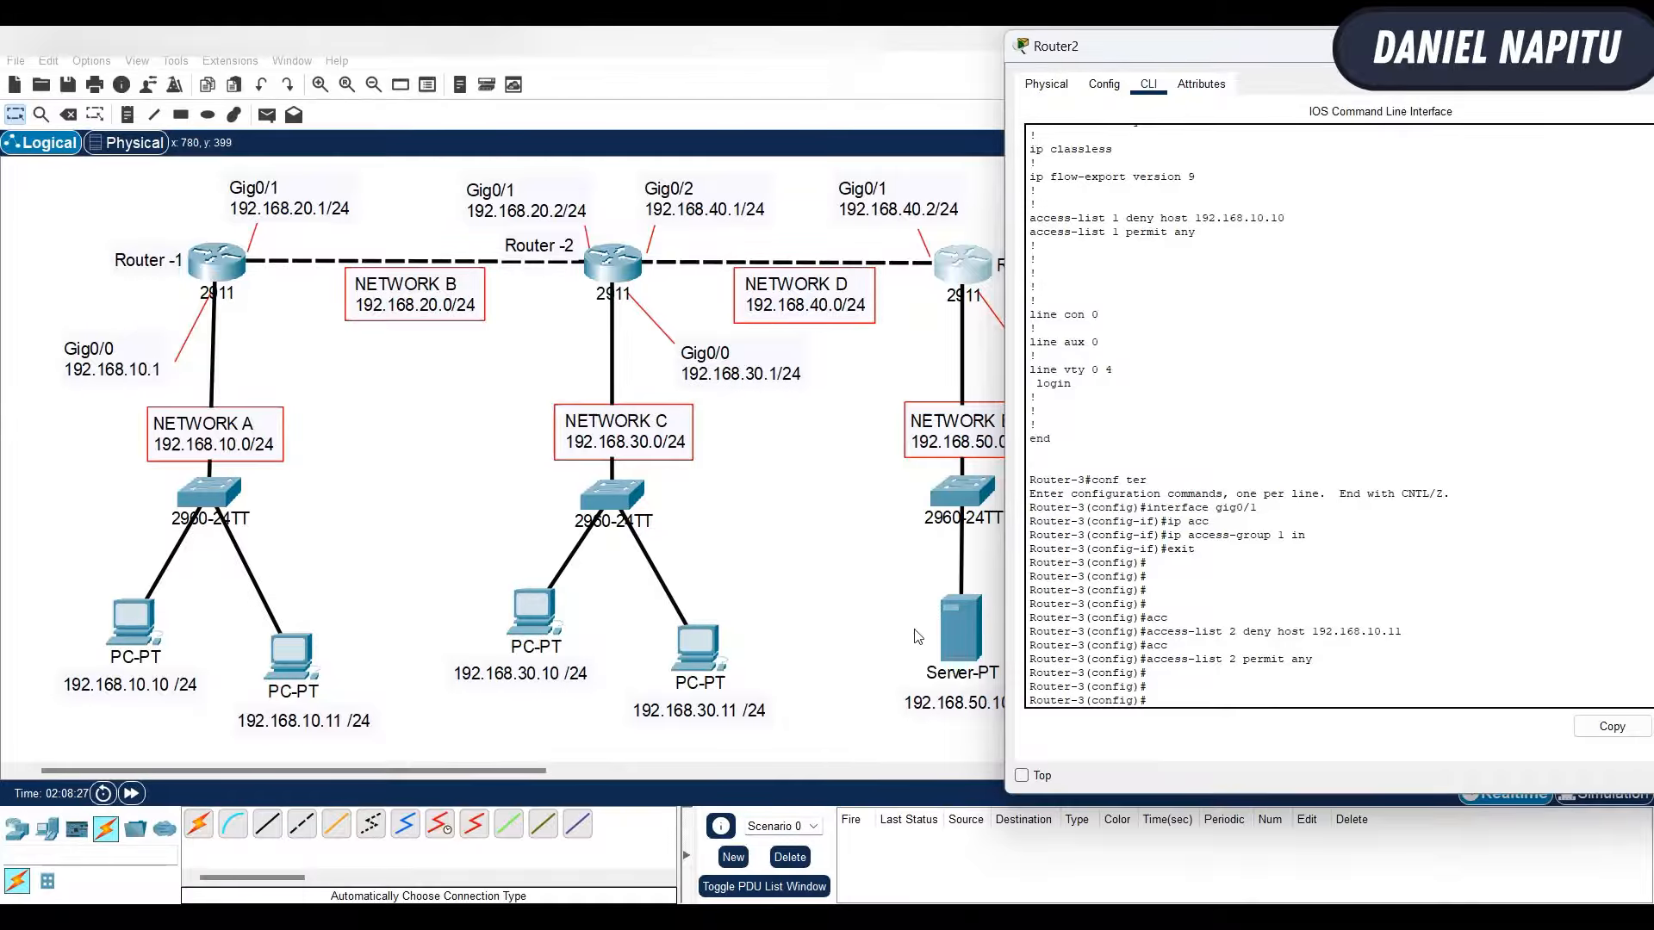
left_click(832, 566)
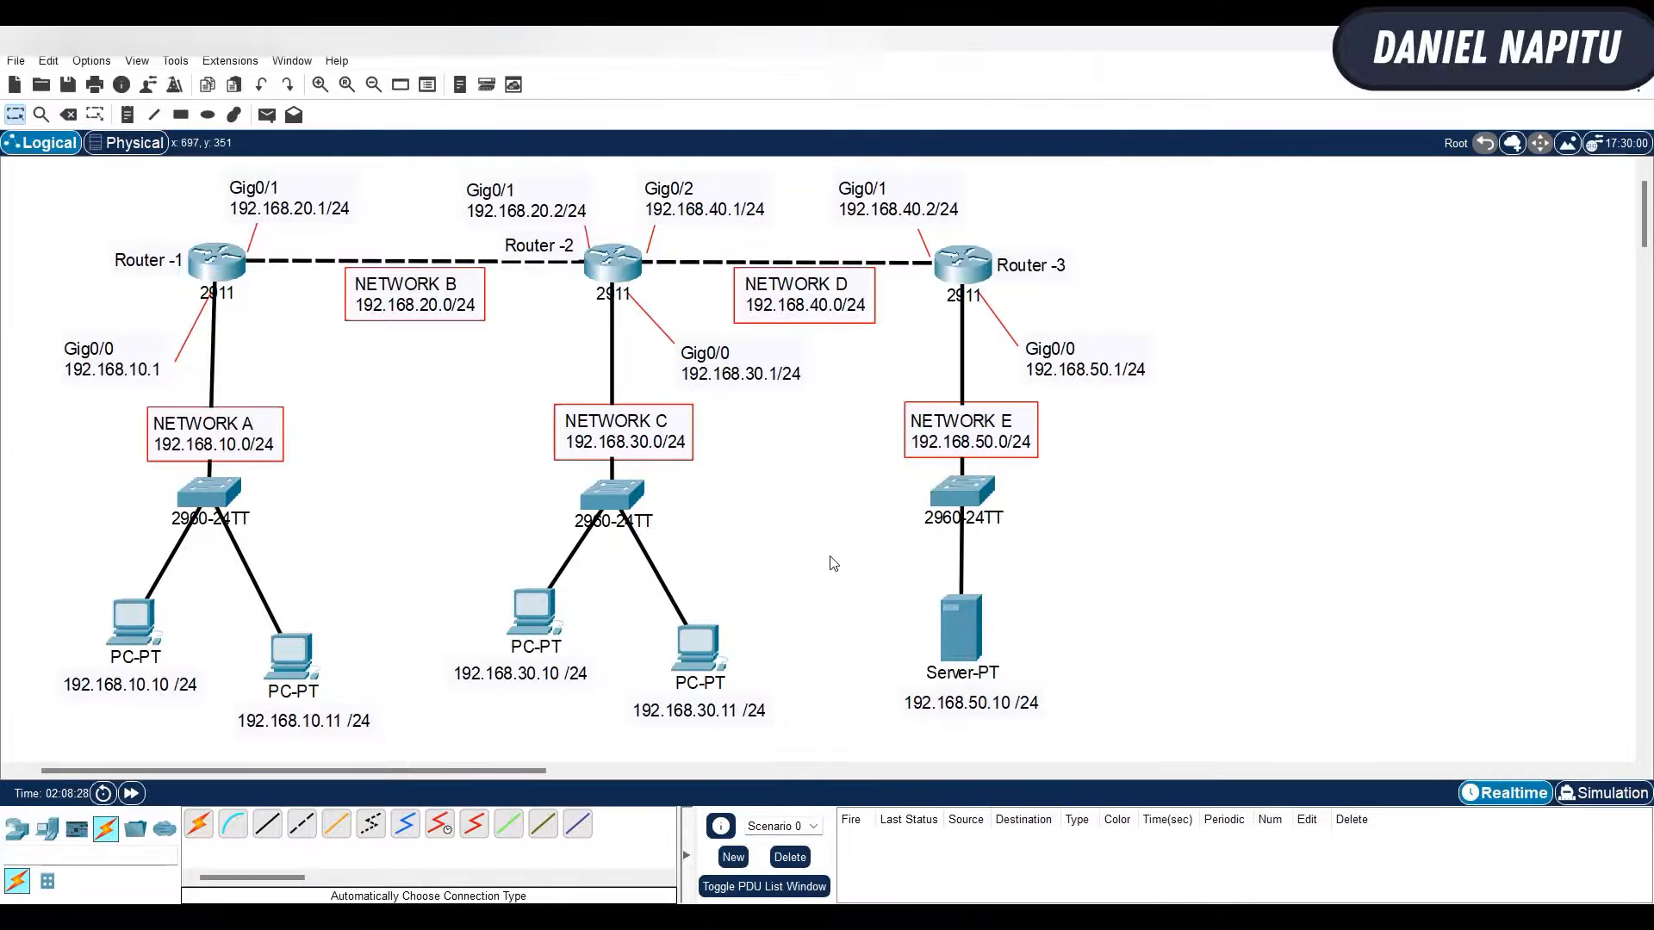
- Ping 192.168.50.1 from the command prompts of PC 192.168.10.10 and PC 192.168.10.11, and return to the topology
left_click(121, 636)
key("Up")
key("Return")
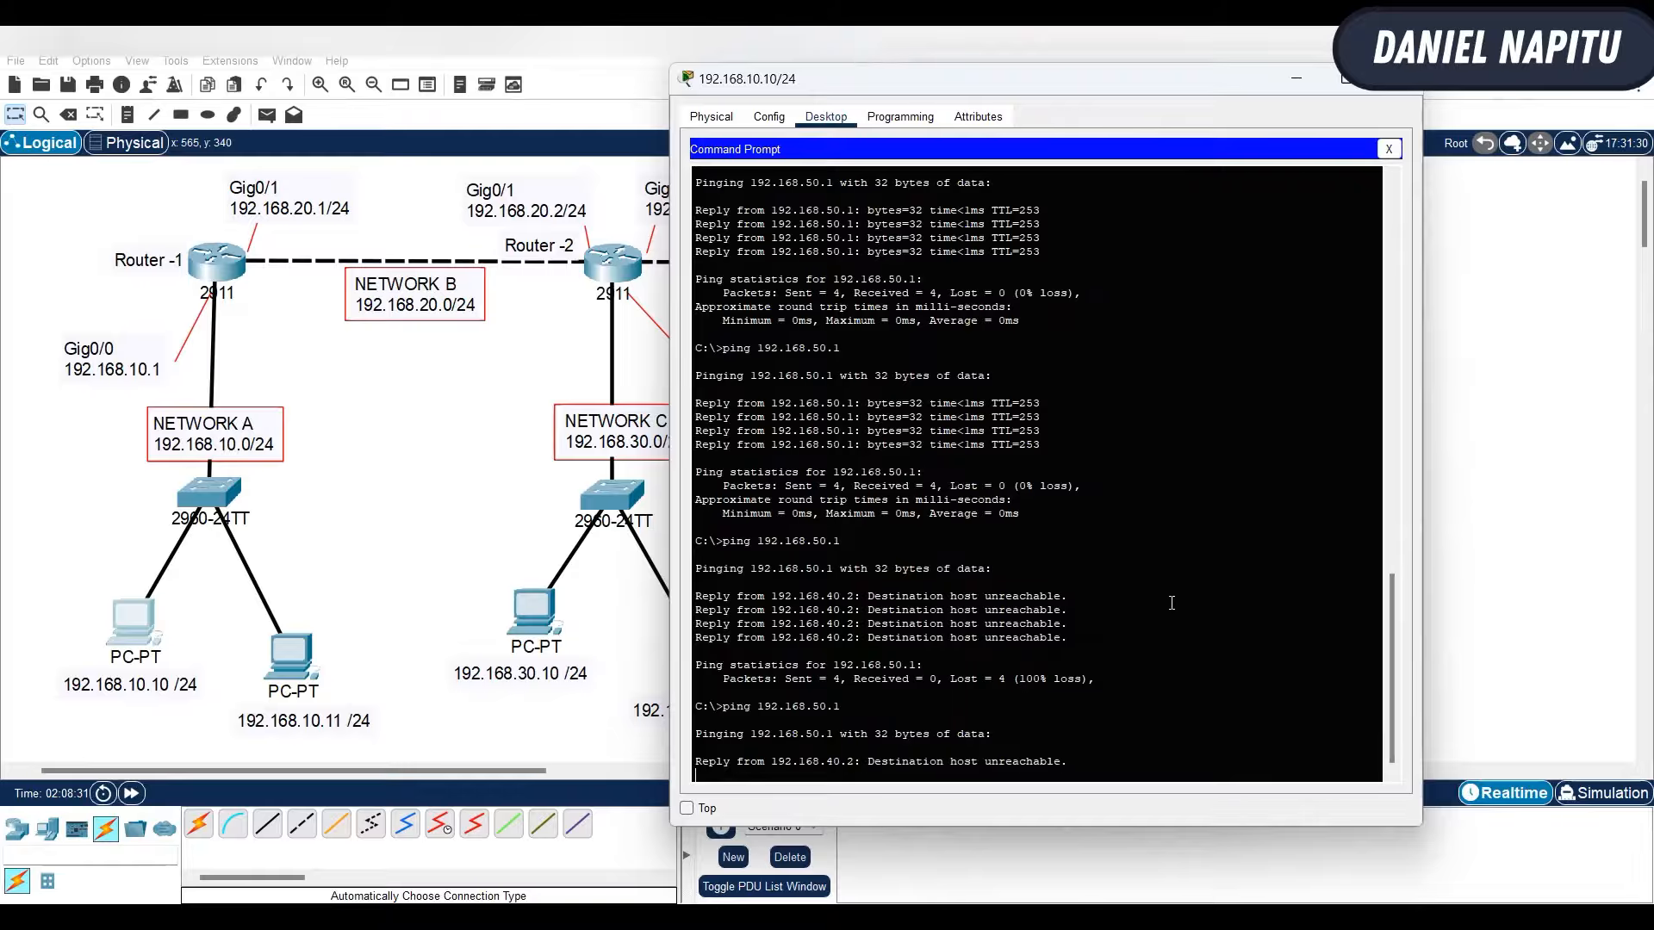
left_click(274, 658)
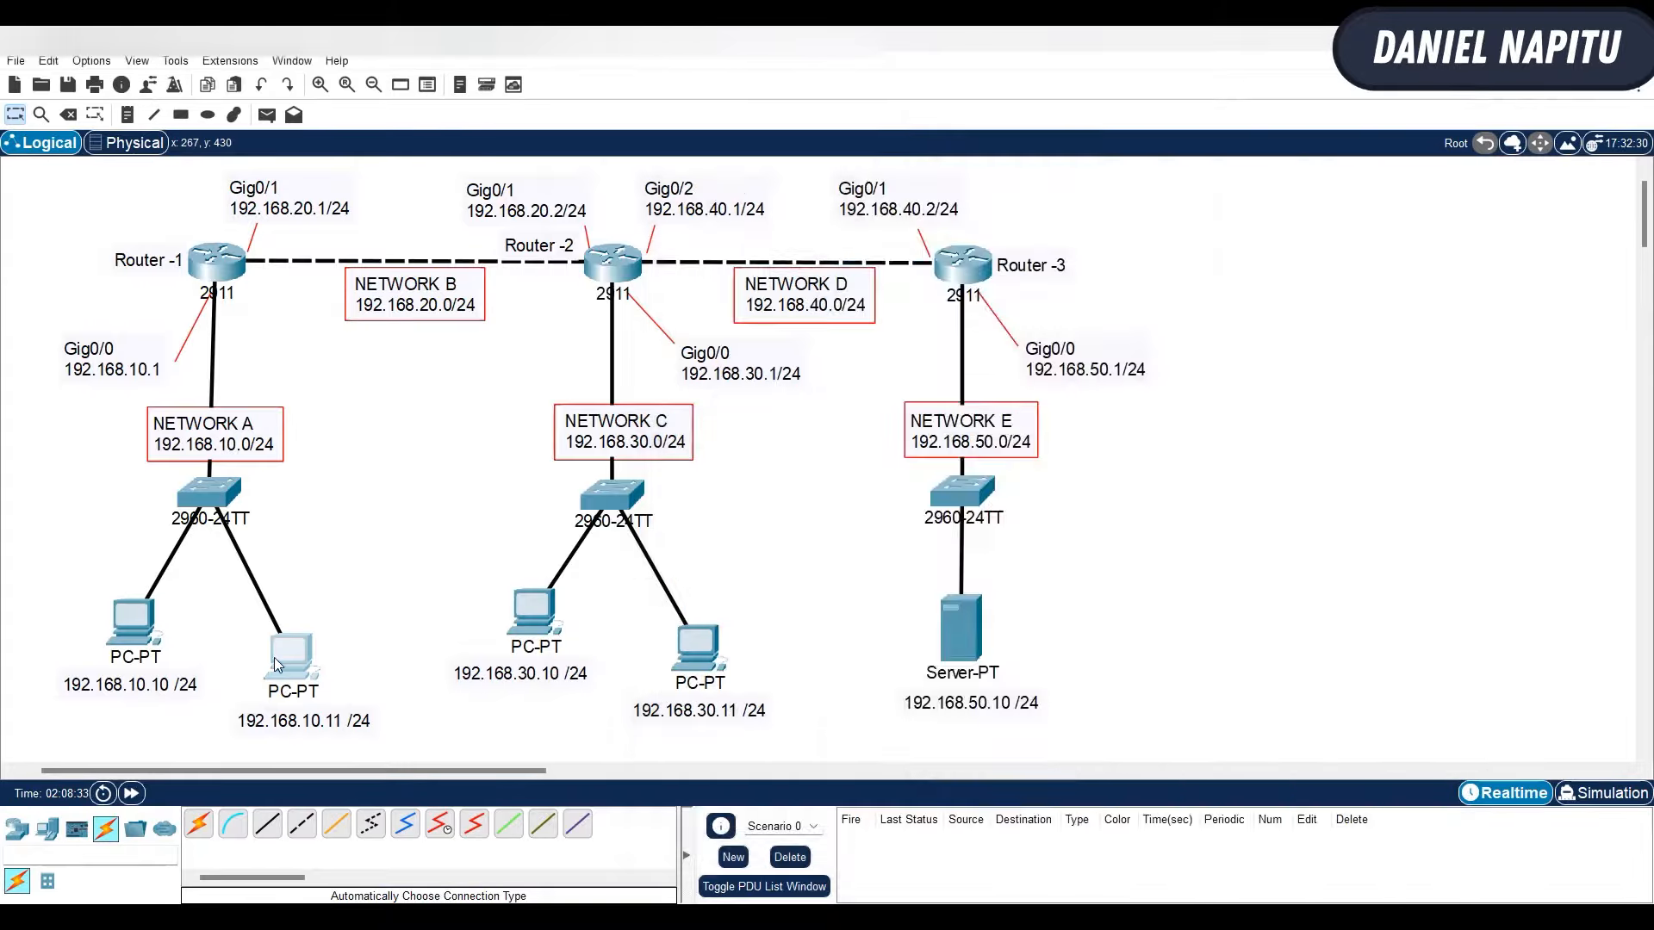
key("Up")
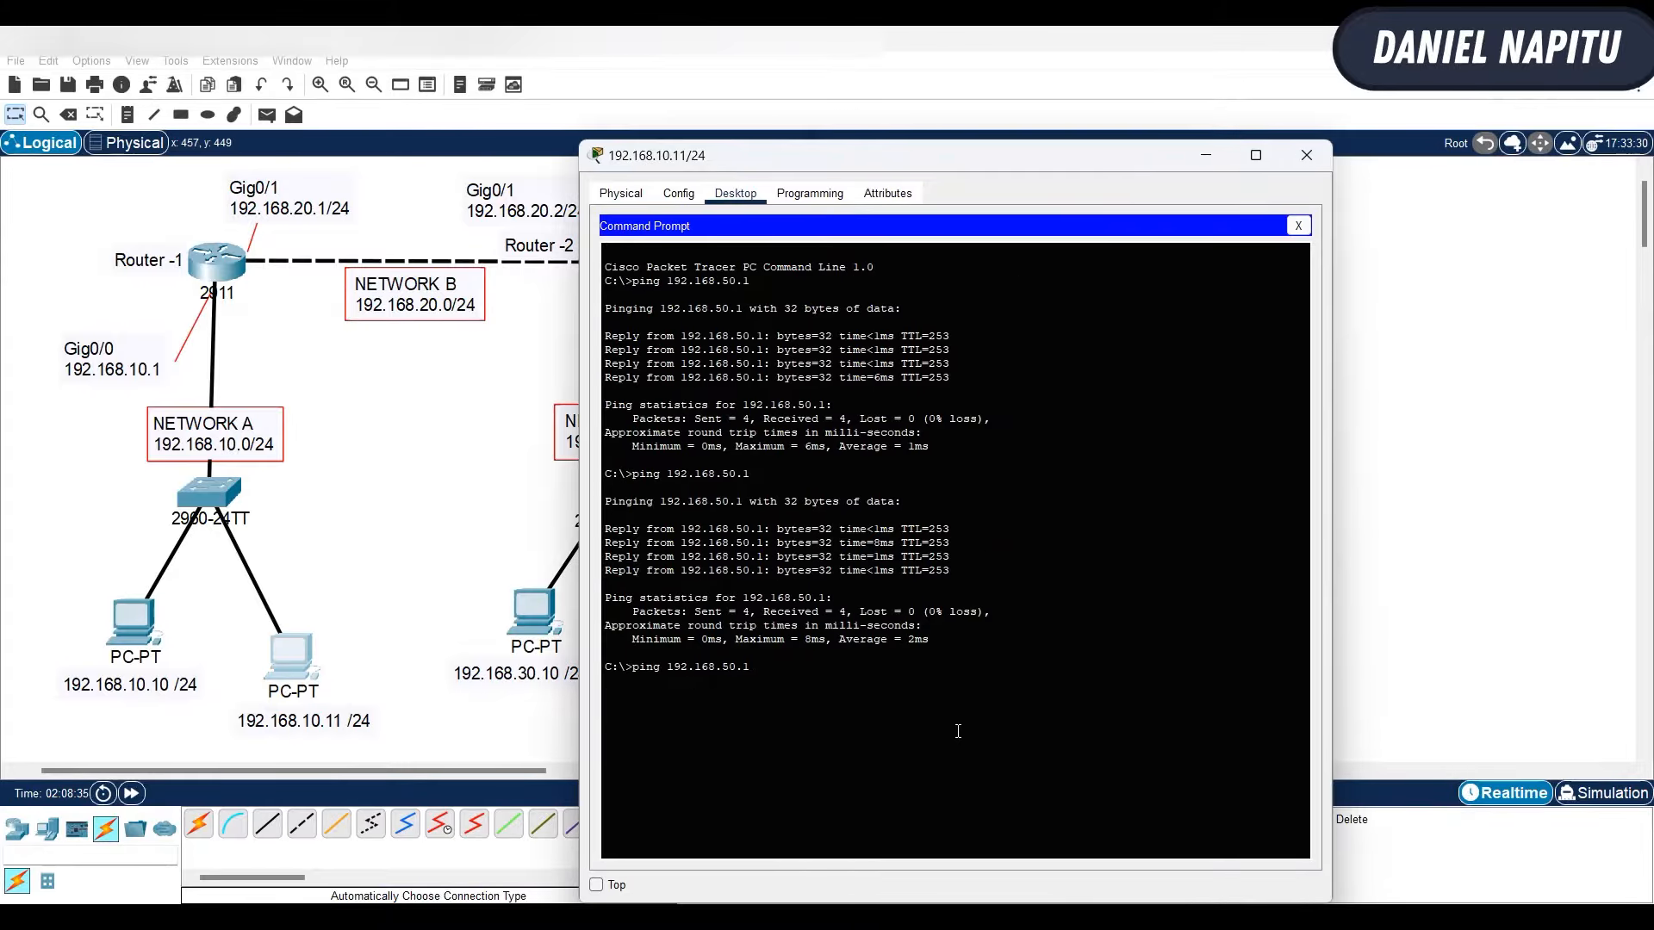
key("Return")
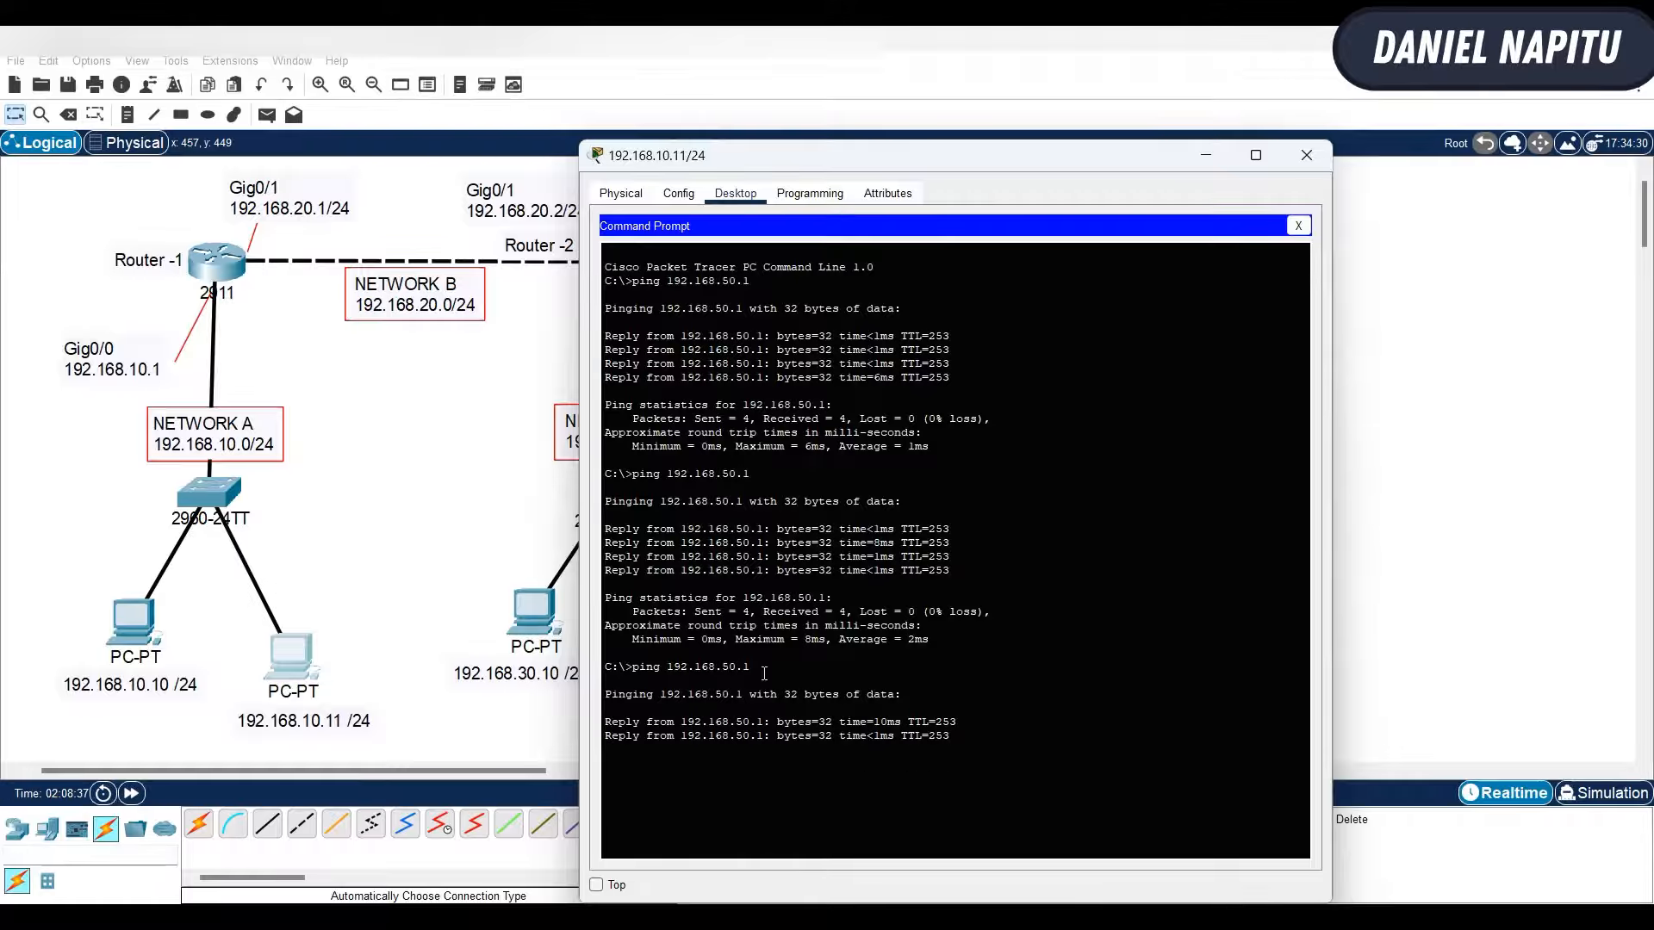
left_click(478, 529)
left_click(973, 621)
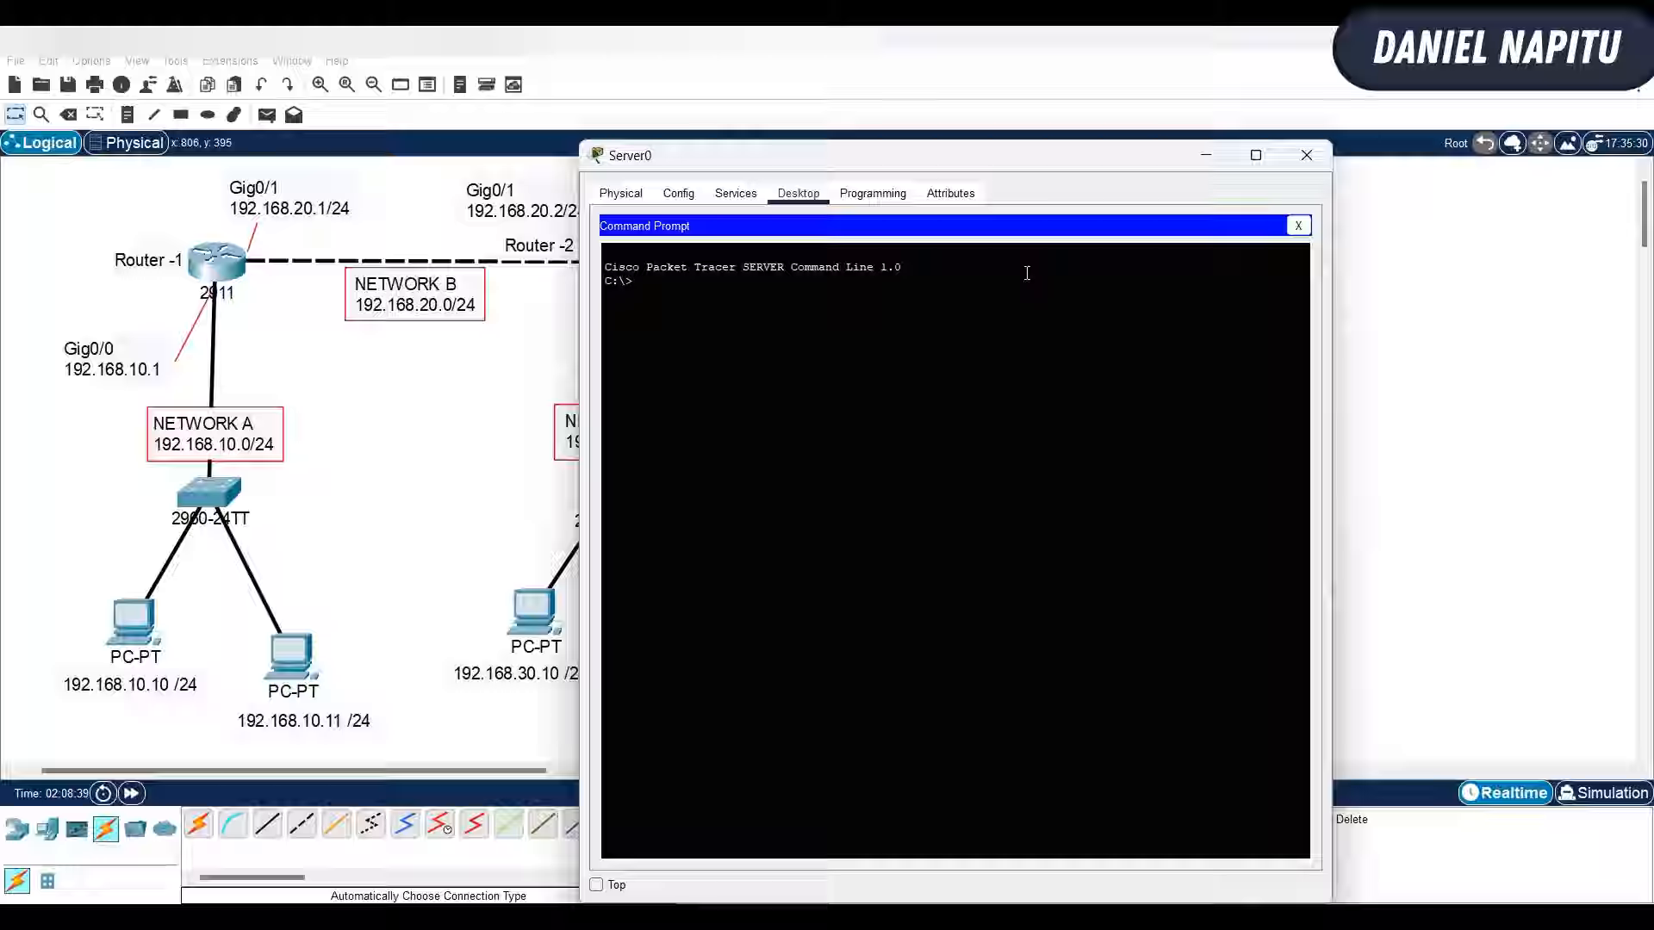
left_click(1335, 148)
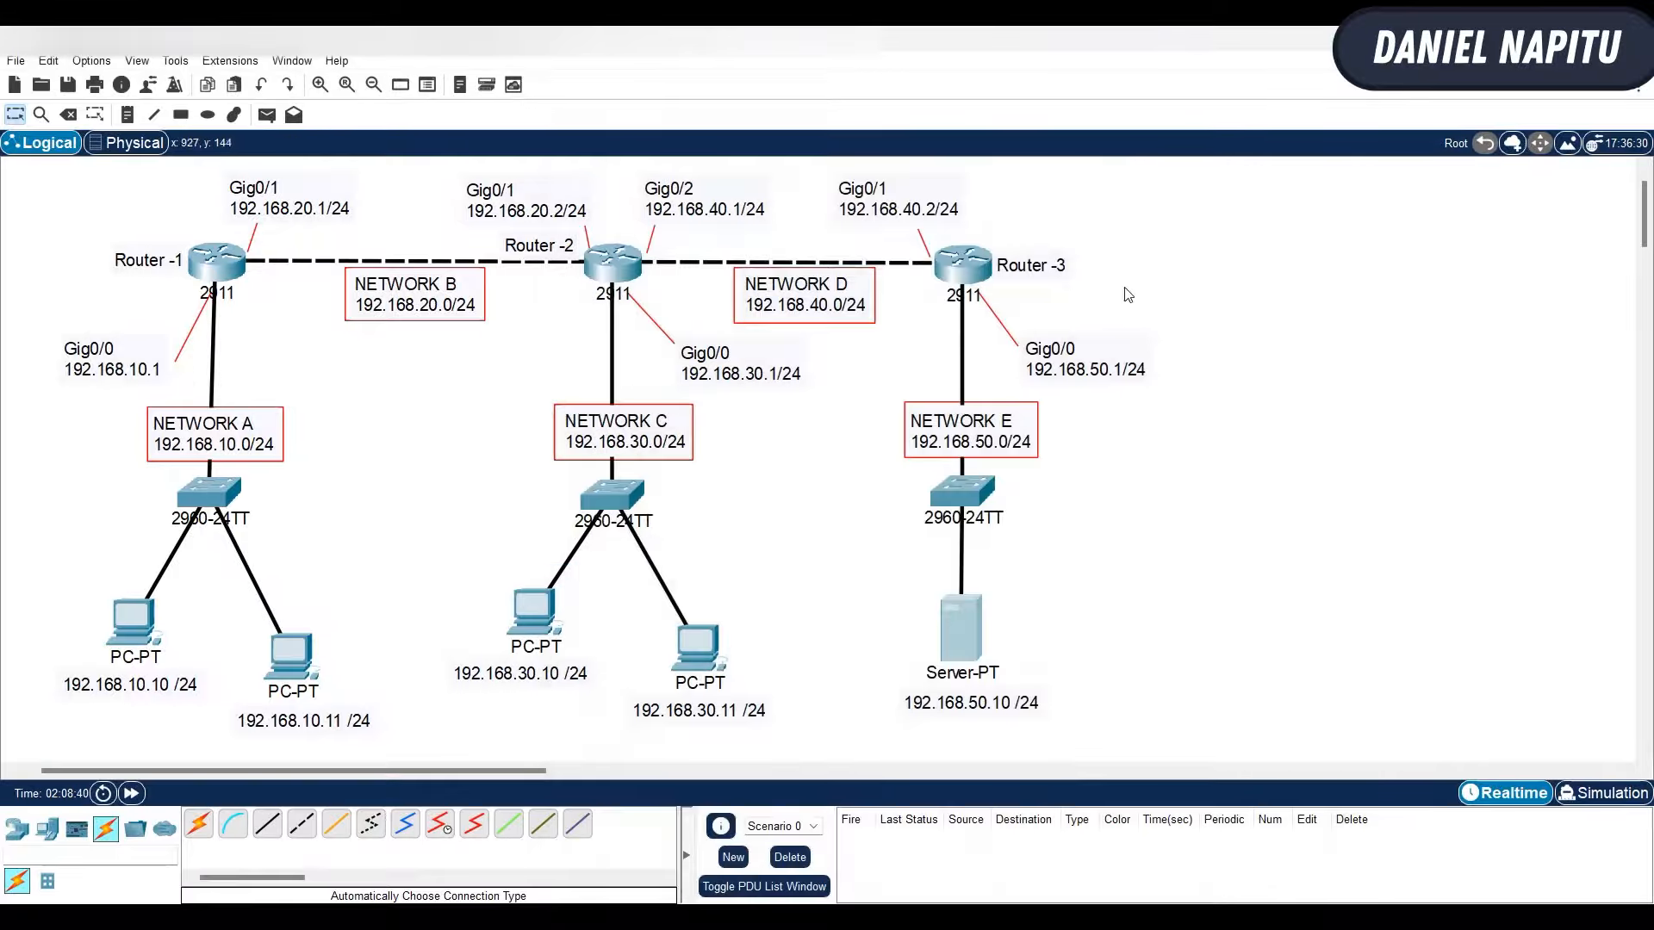
- Display Router-3's full running configuration from global configuration mode
left_click(962, 262)
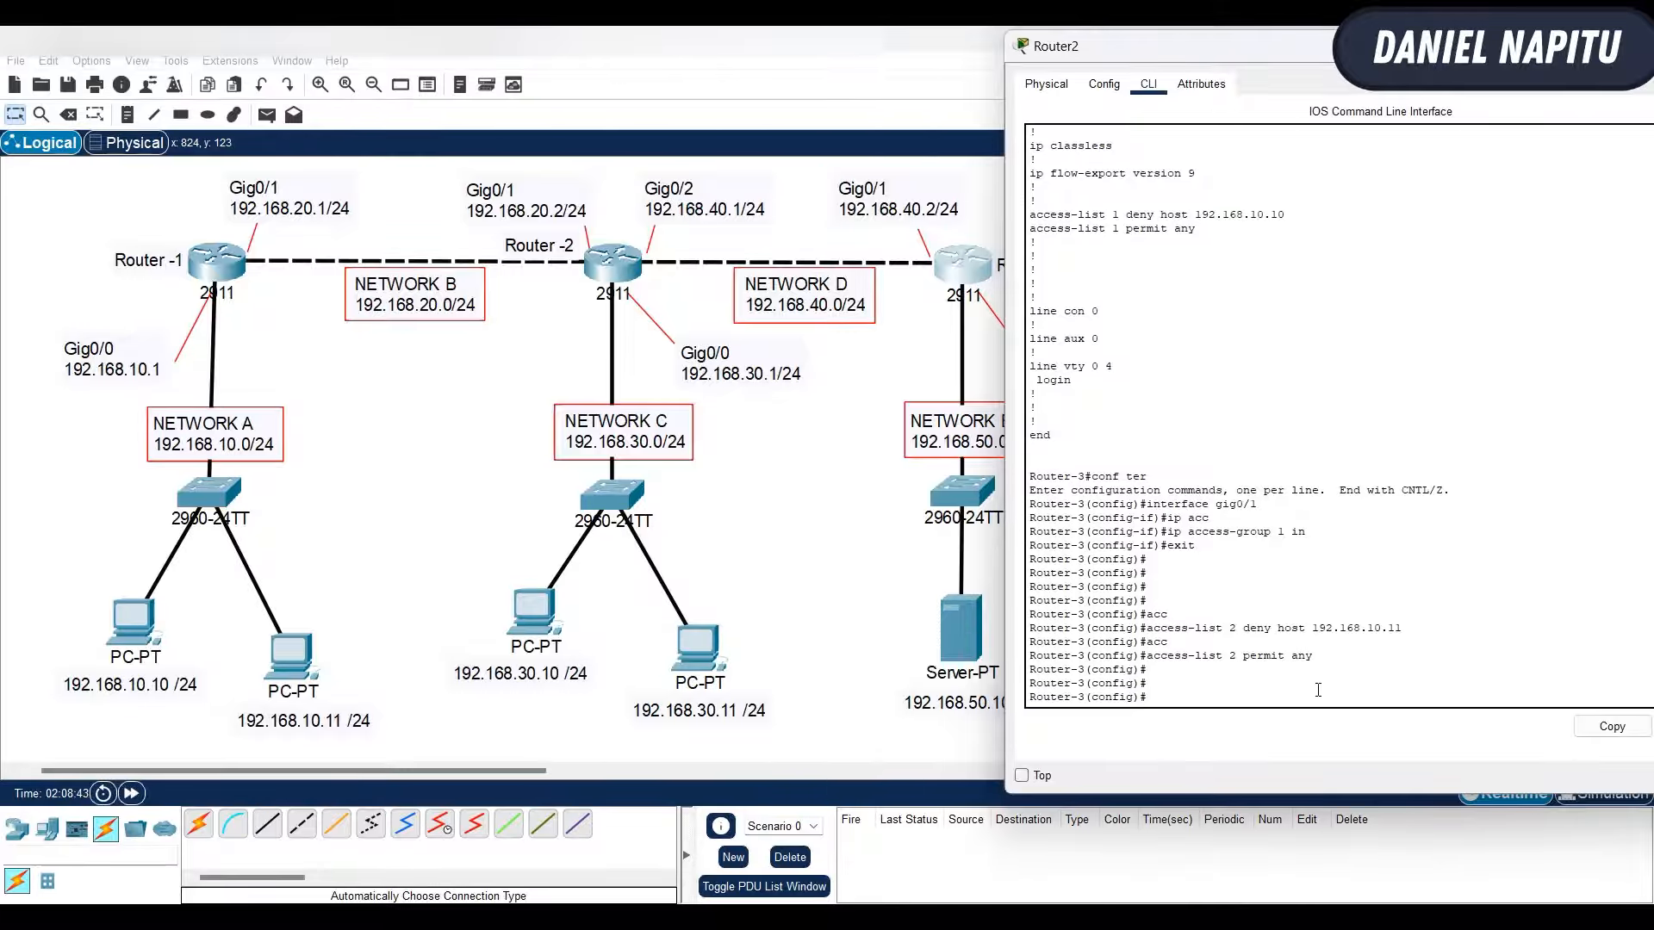
type("dosh run")
key("Return")
key("space")
key("space")
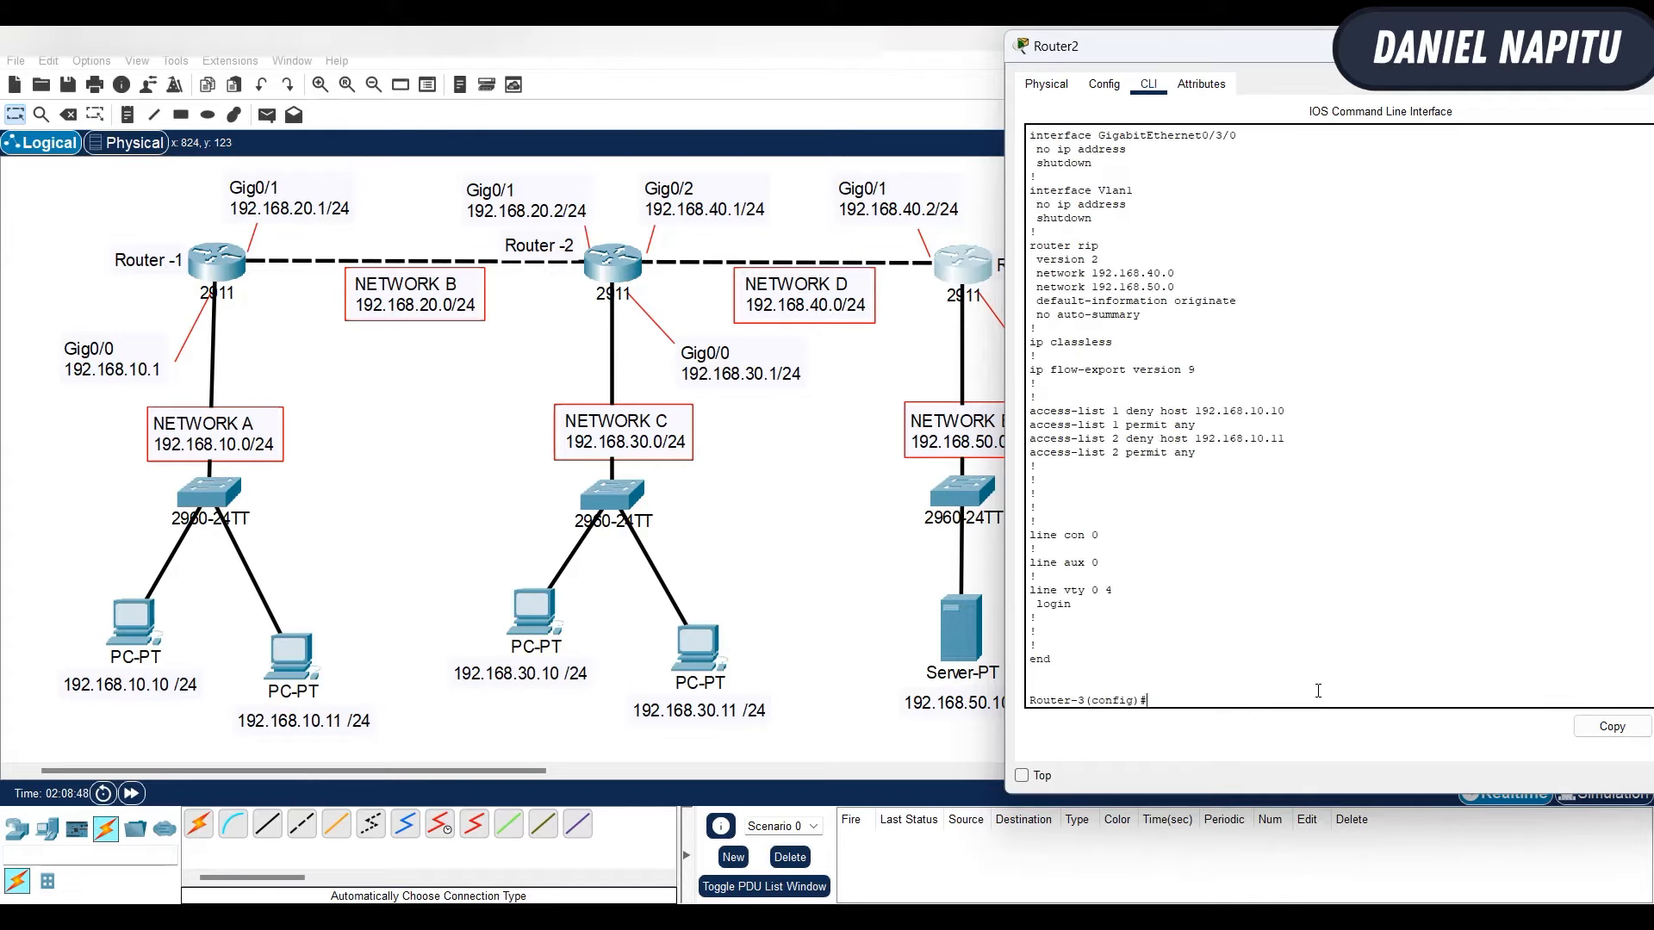
- Examine the access list rules and the access group applied to interface GigabitEthernet0/1 in Router-3's running configuration
left_click_drag(1031, 412, 1286, 453)
left_click(1299, 487)
scroll(1167, 424, "up", 8)
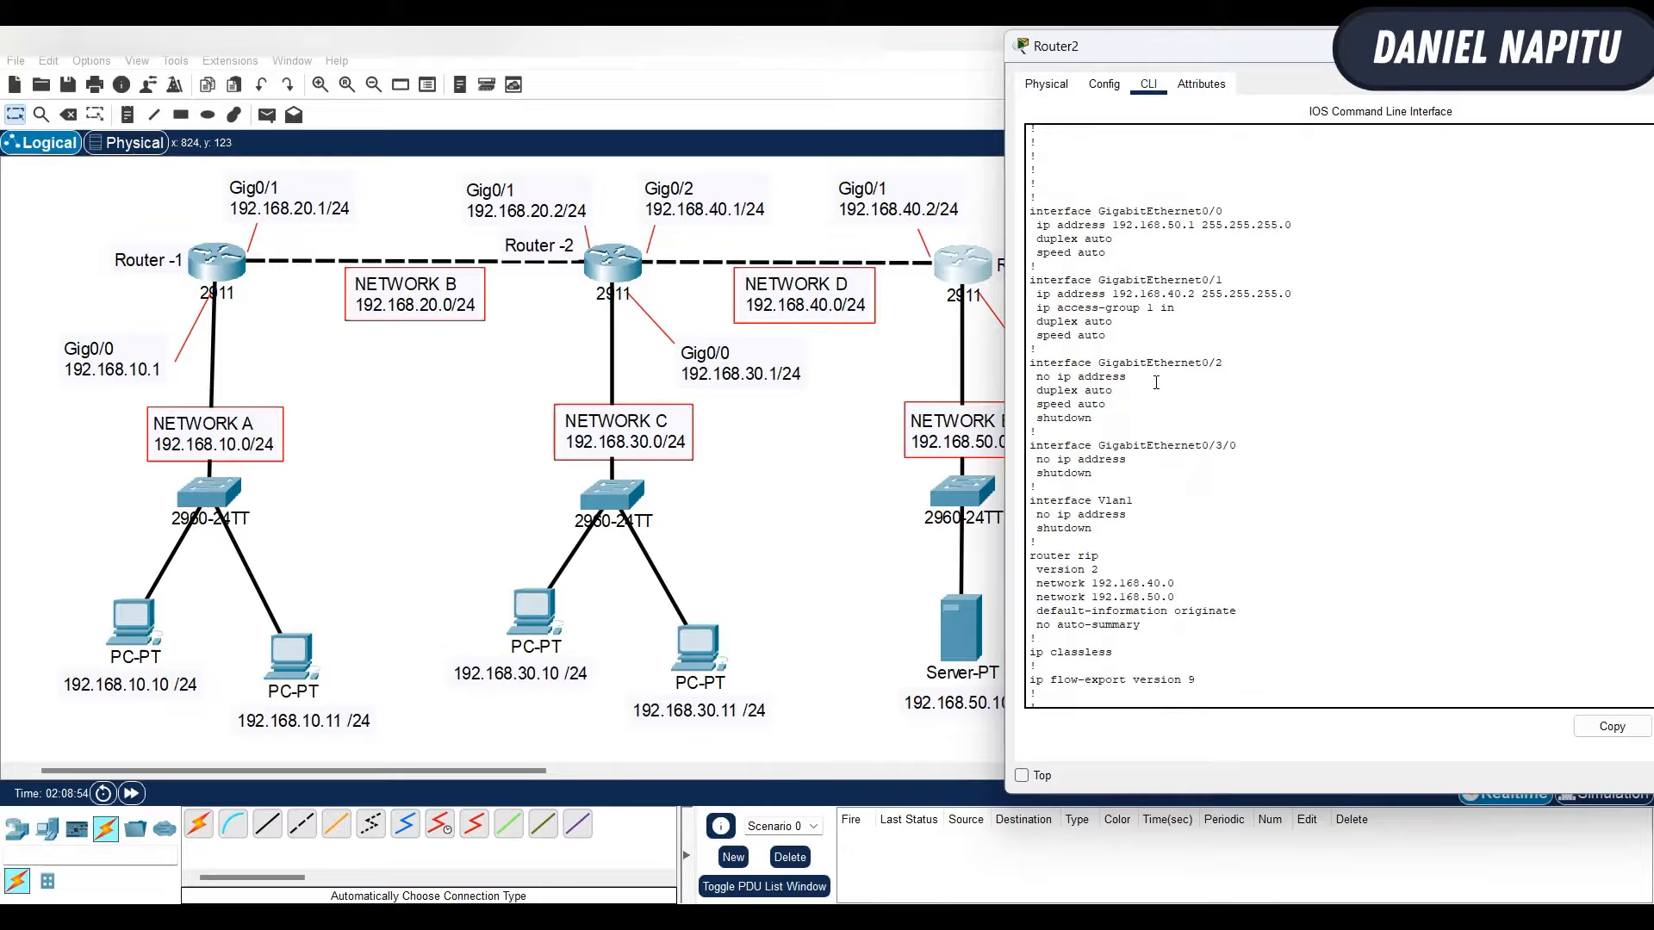
left_click_drag(1037, 306, 1172, 310)
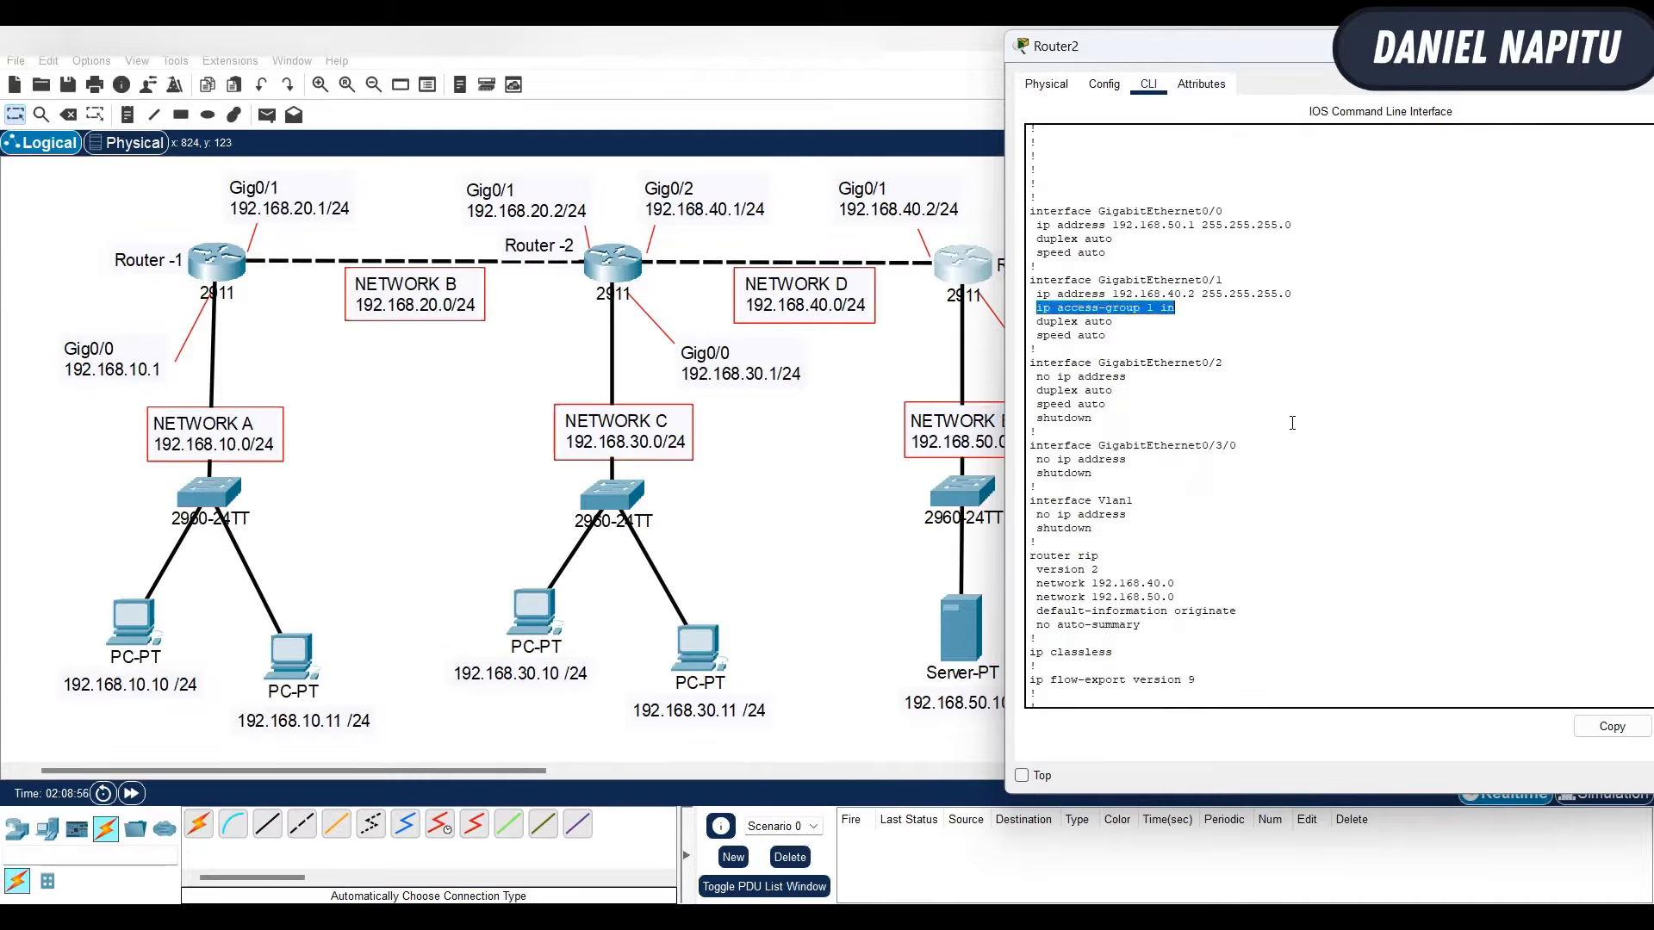
scroll(1292, 423, "down", 8)
scroll(1254, 613, "up", 5)
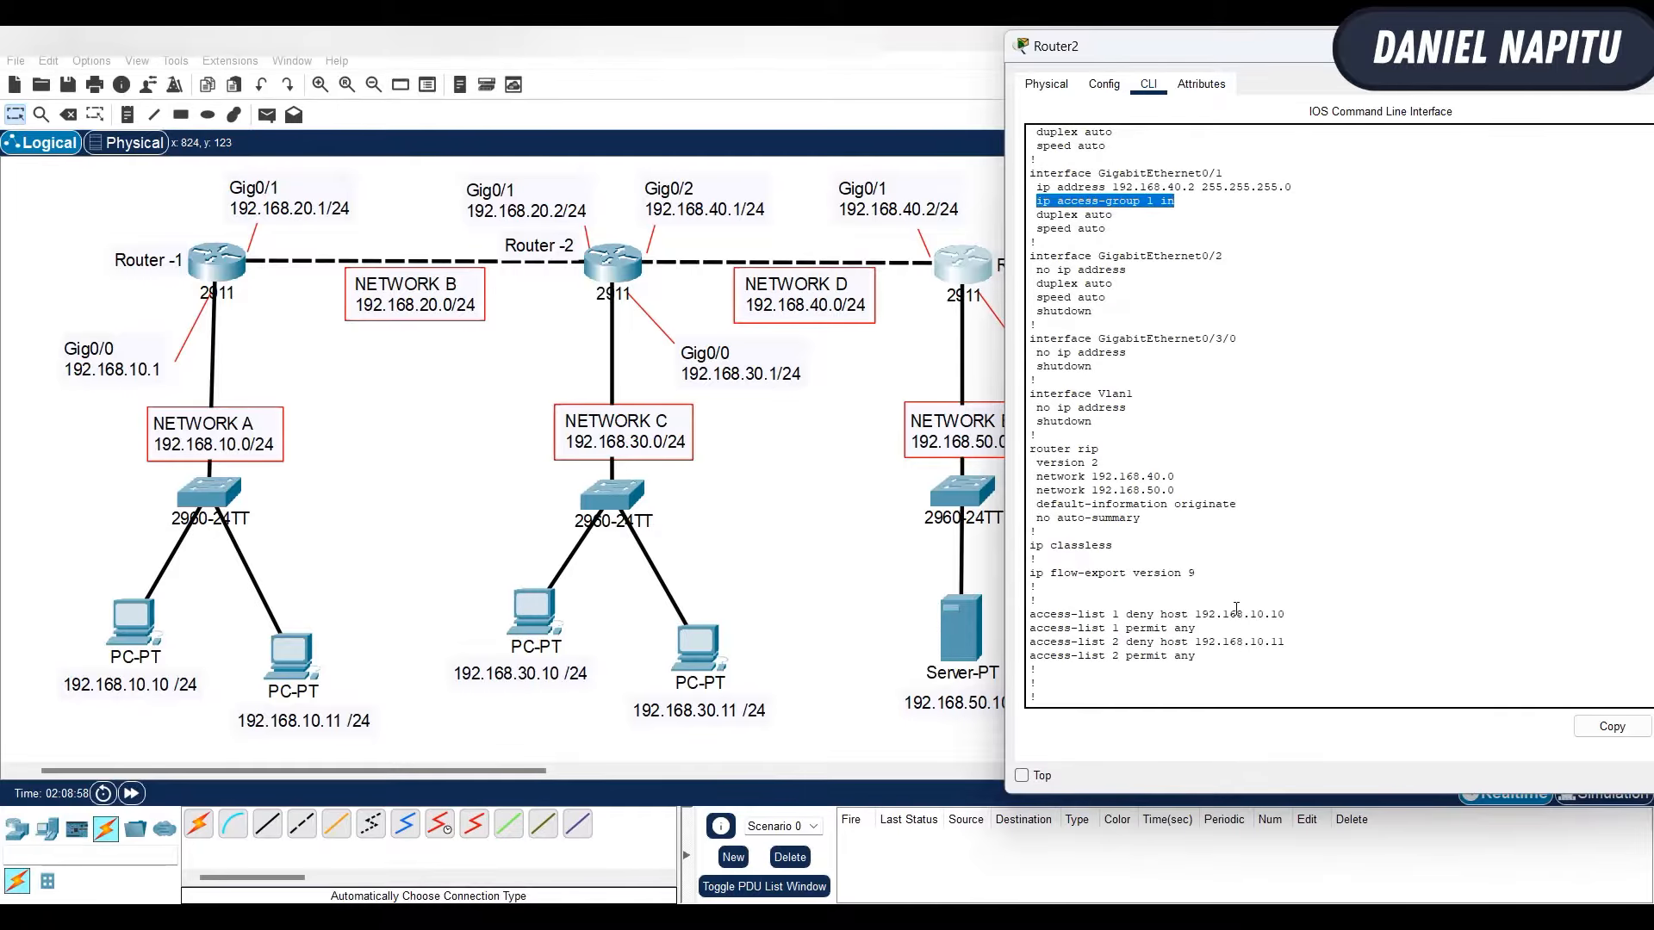
scroll(1236, 609, "down", 5)
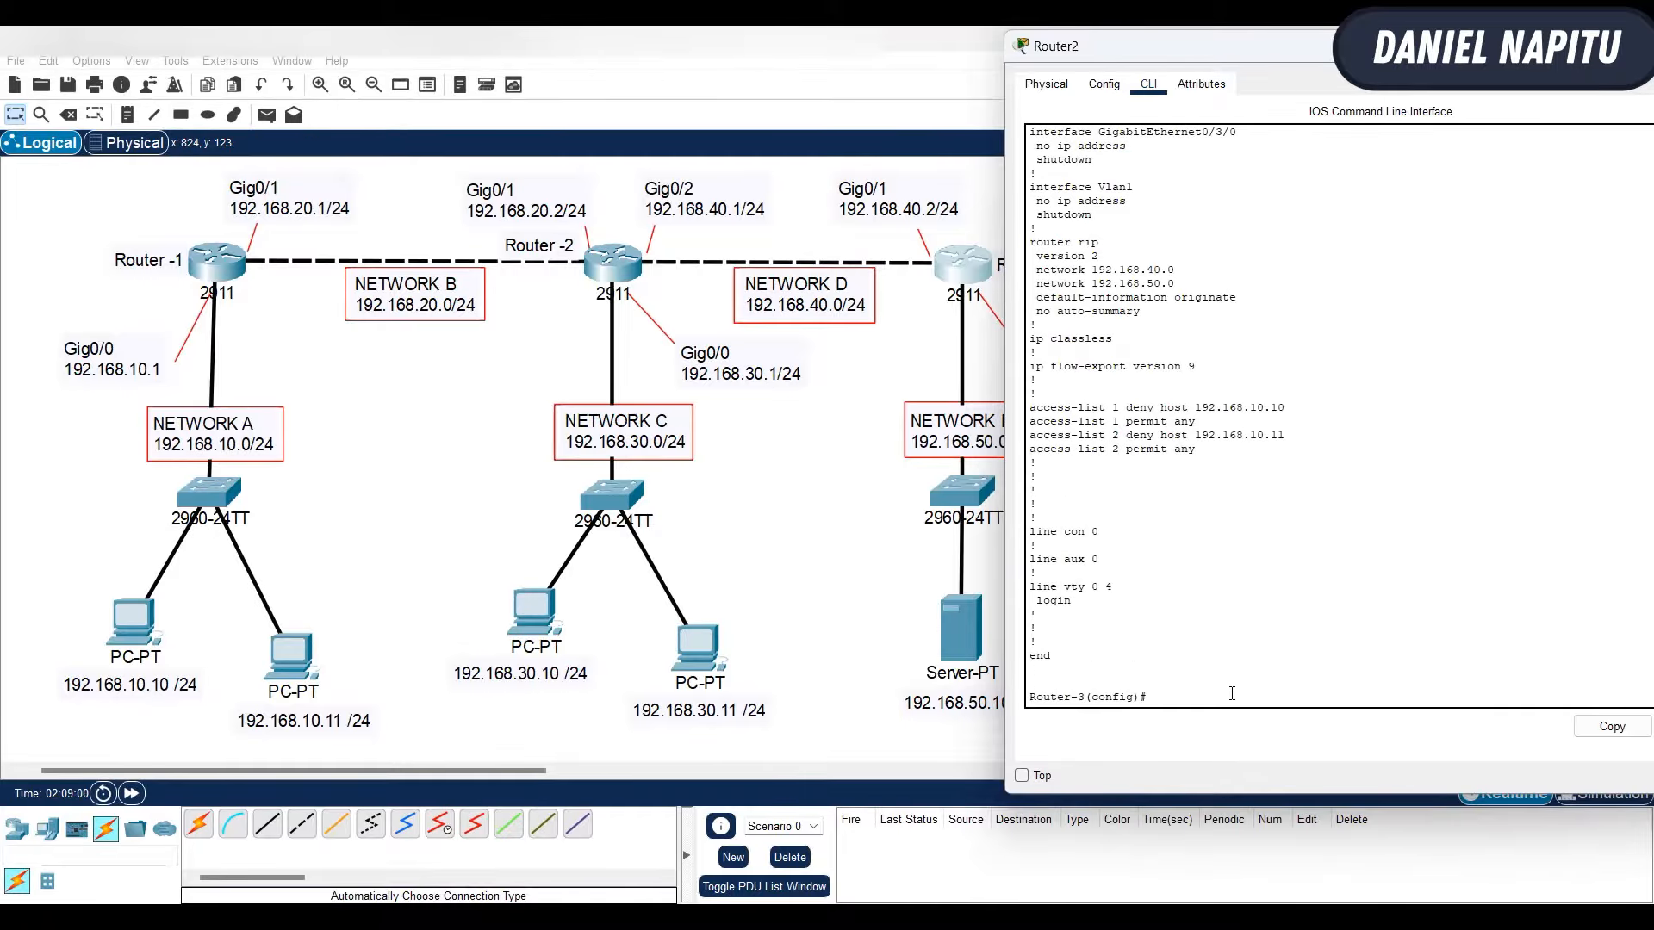
- Remove inbound access group 1 from interface gig0/1 on Router-3
type("nt gig0/1")
key("Return")
type("no ip acc")
key("Tab")
type("1 in")
scroll(1171, 497, "up", 3)
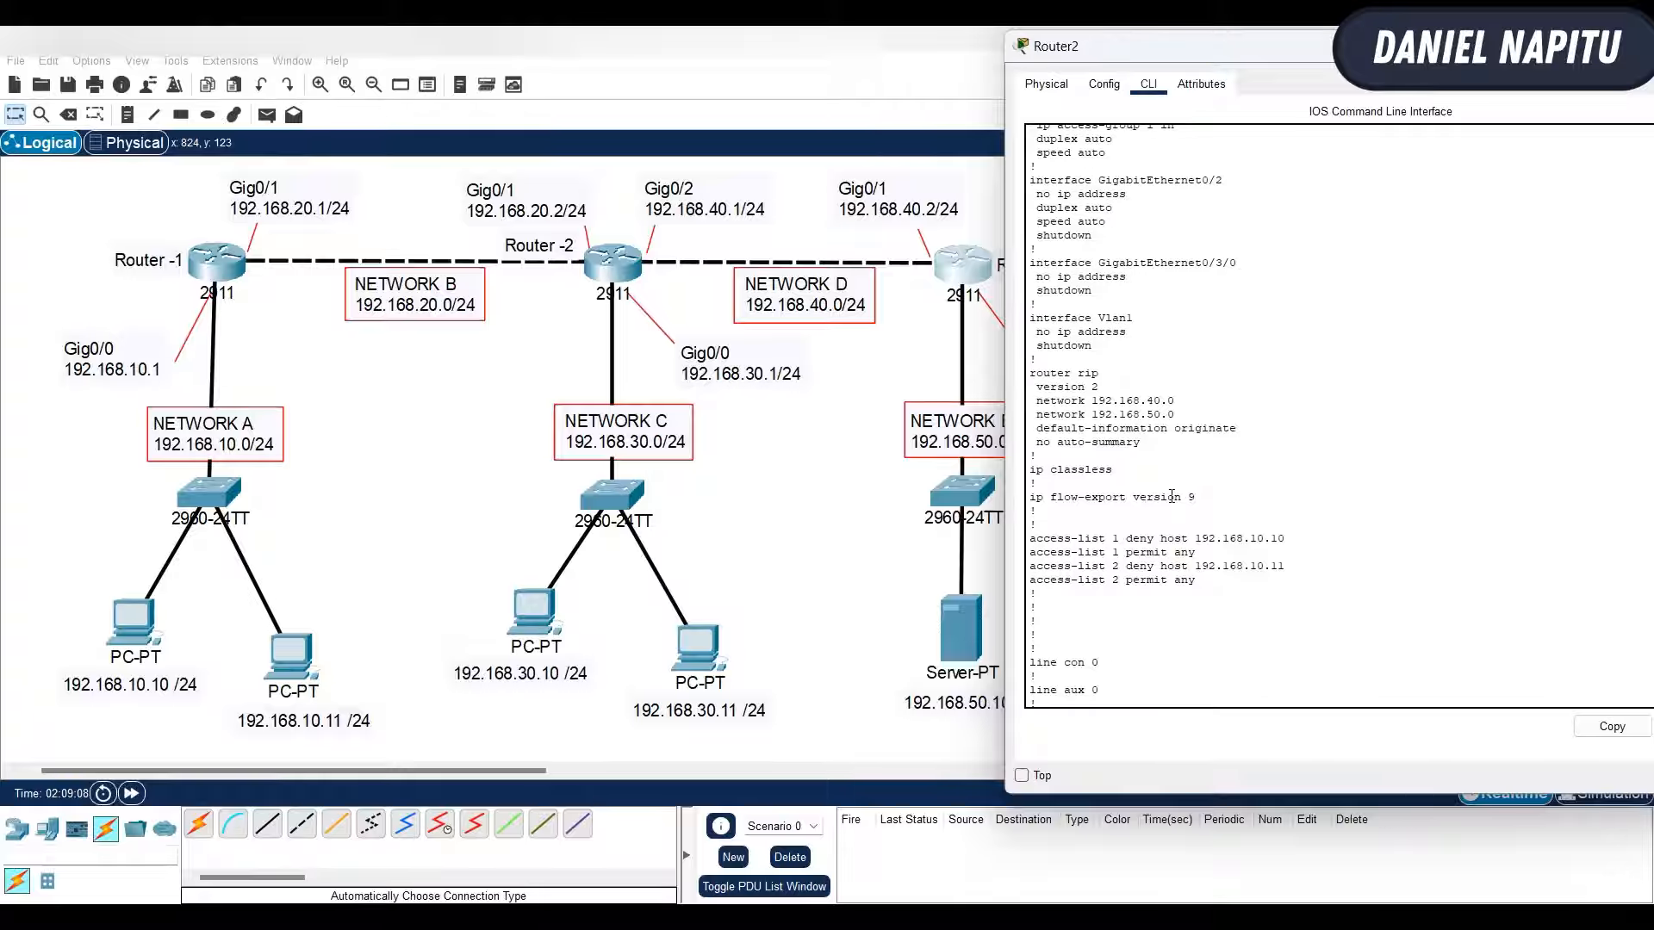
scroll(1086, 250, "up", 2)
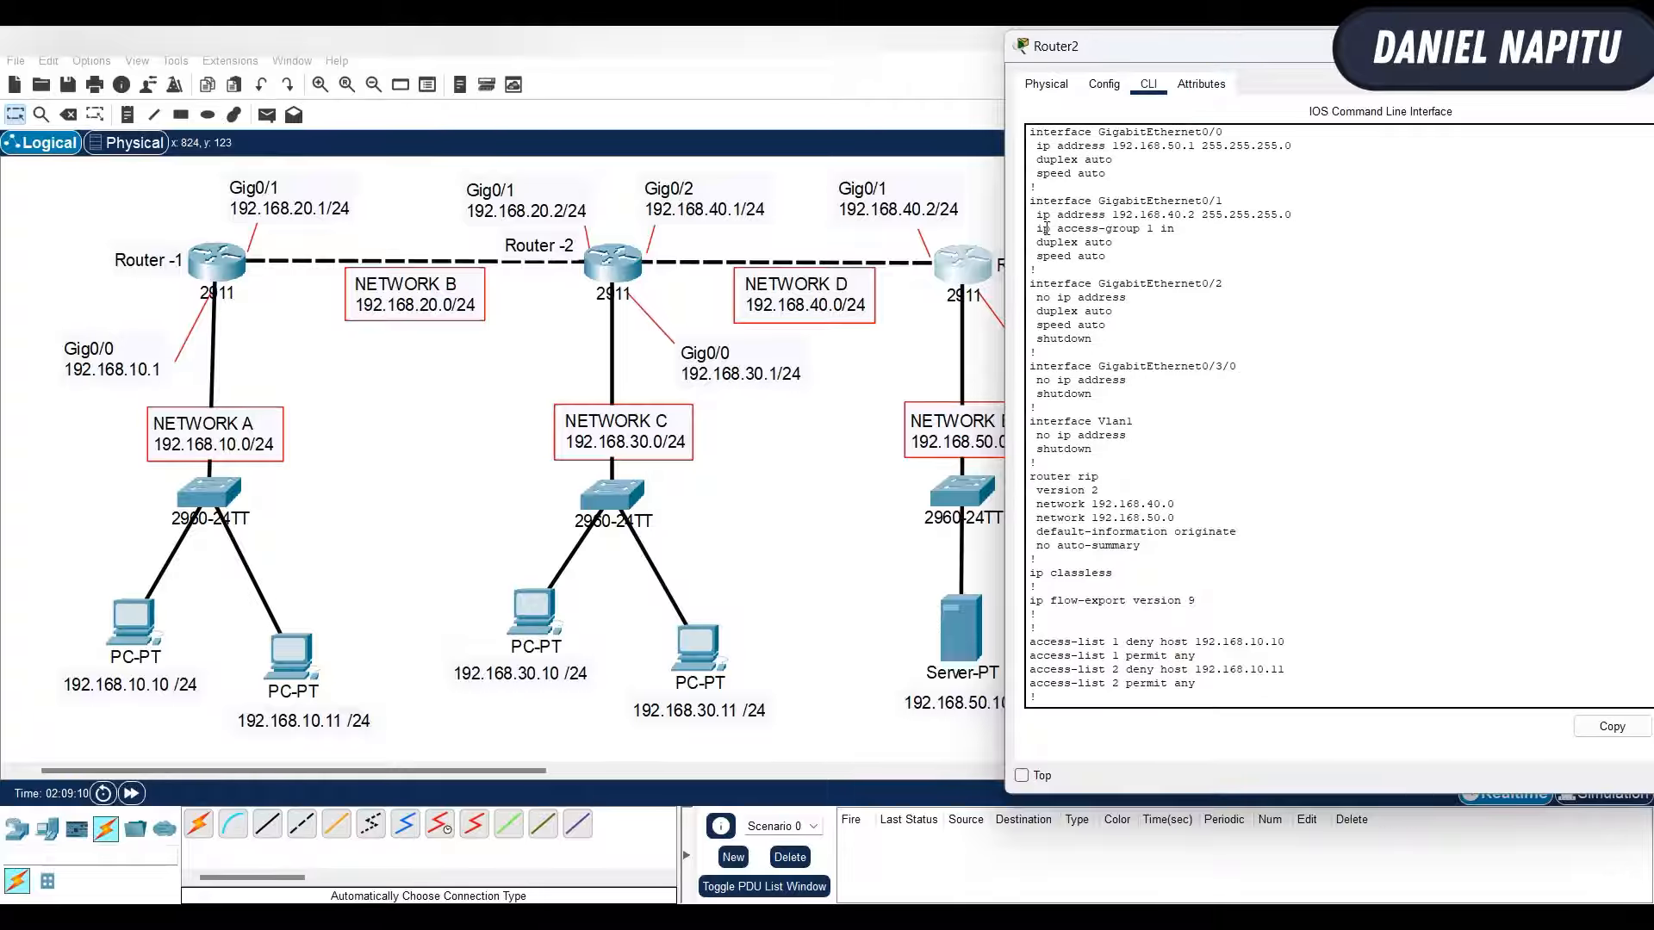
left_click_drag(1037, 230, 1179, 227)
scroll(1363, 334, "down", 6)
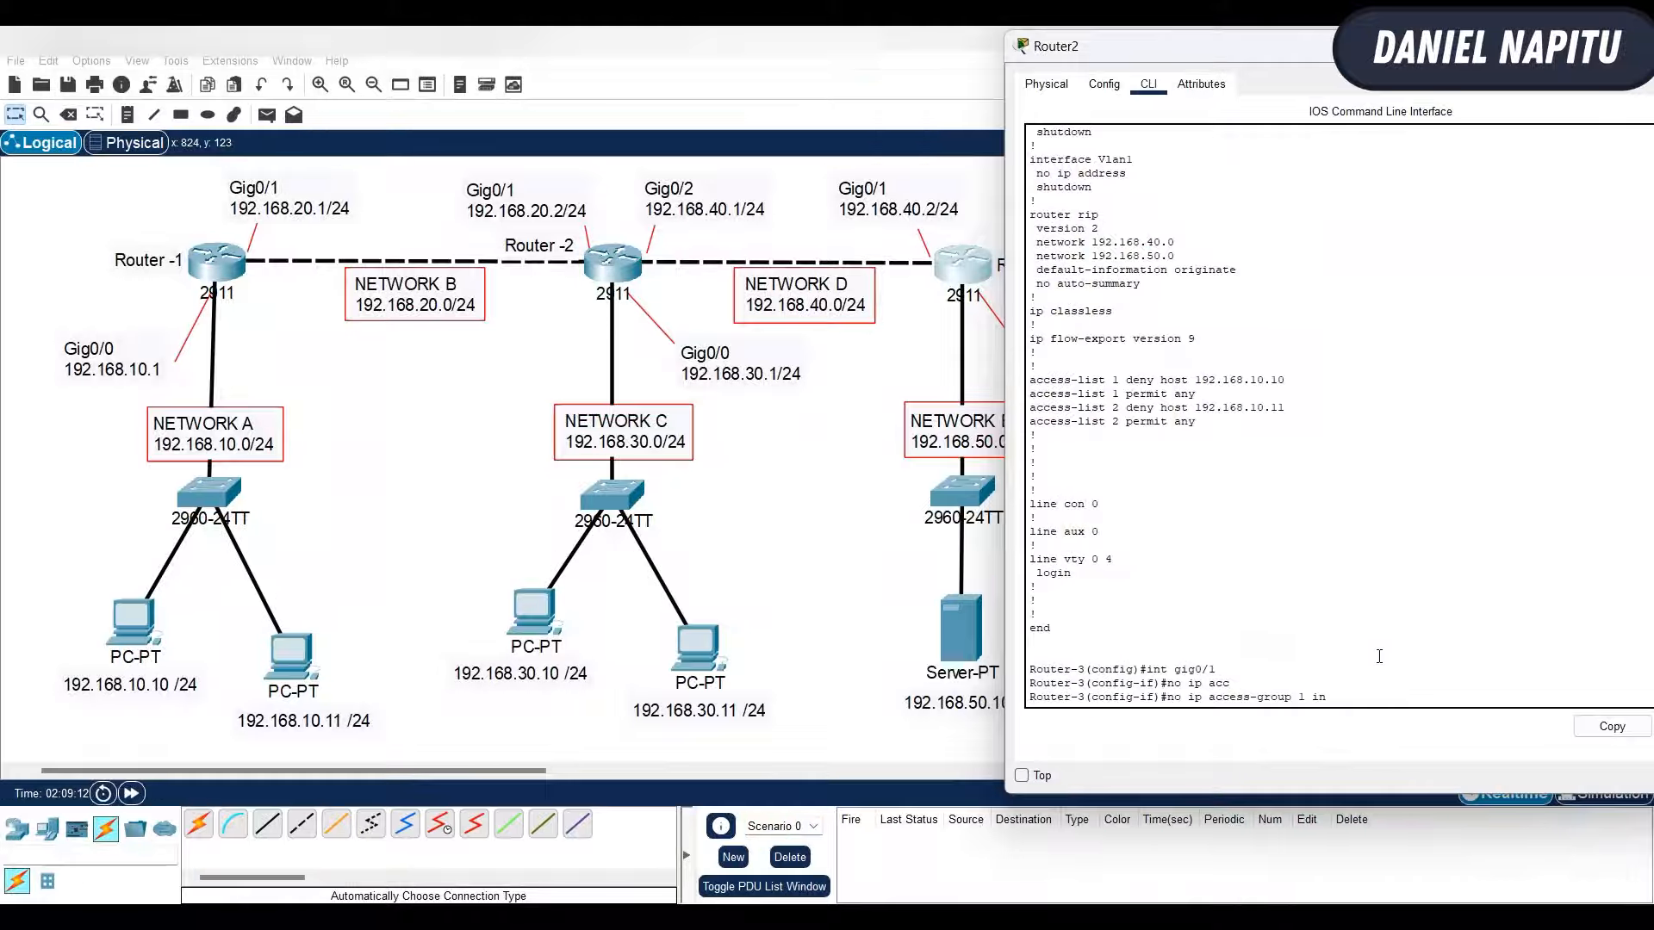
key("Return")
- Apply access list 2 inbound on Router-3's gig0/1 interface
type("ip acc")
key("Tab")
type("2 in")
key("Return")
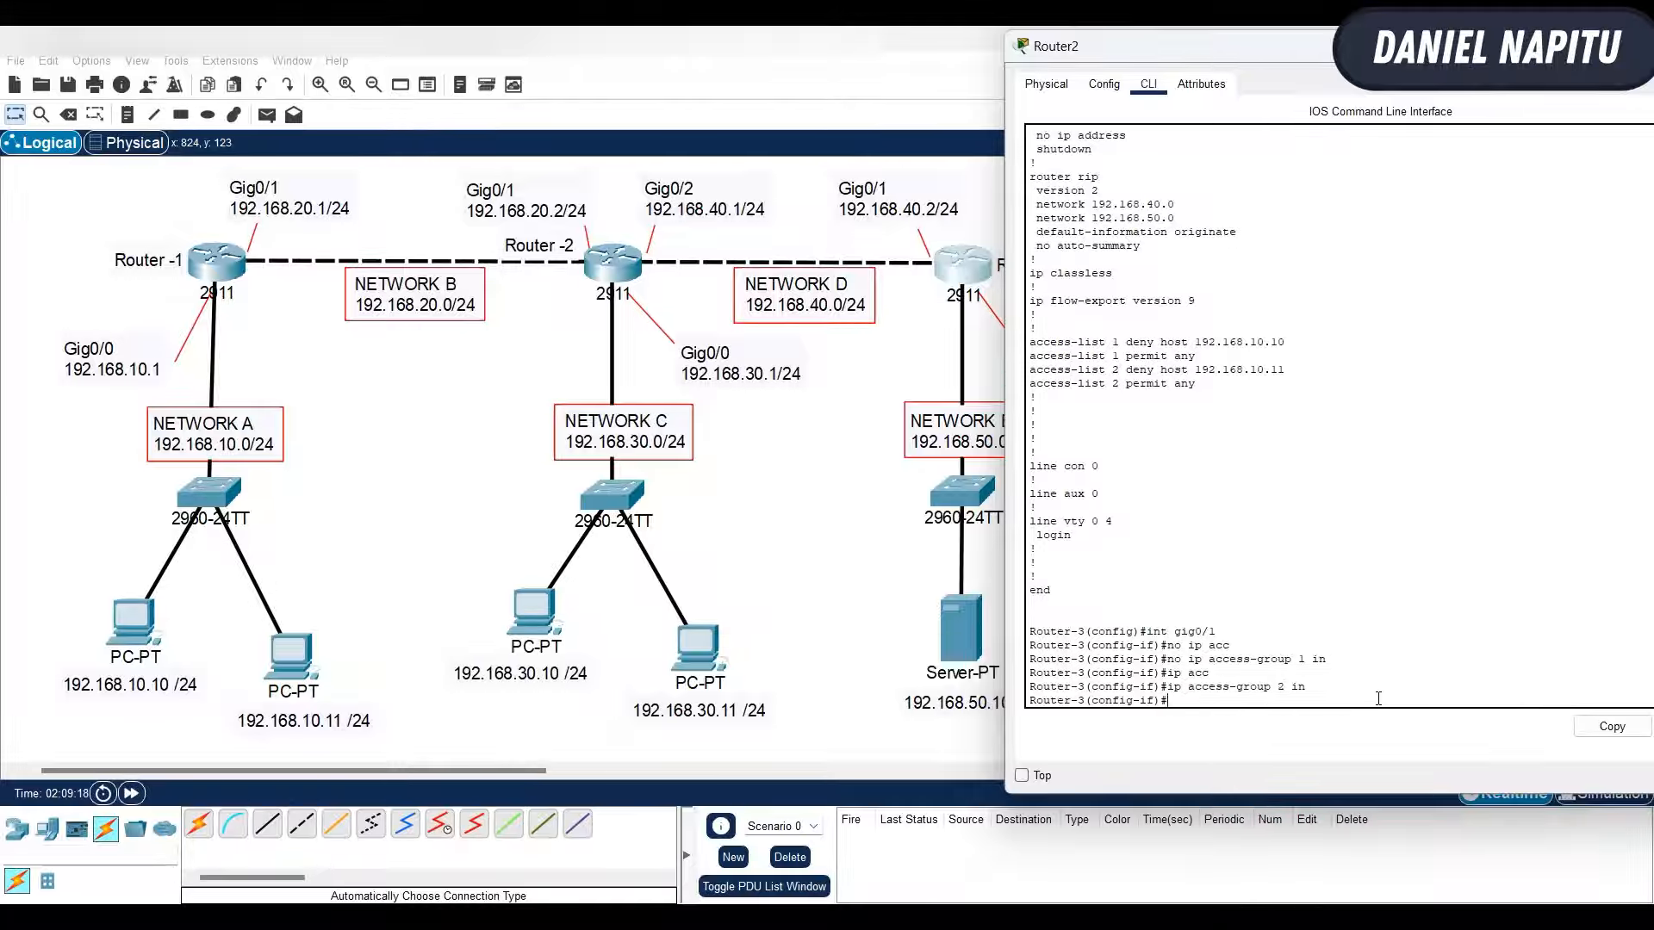
- Repeat the ping to 192.168.50.1 from PC 192.168.10.10 and from PC 192.168.10.11
left_click(414, 523)
left_click(120, 642)
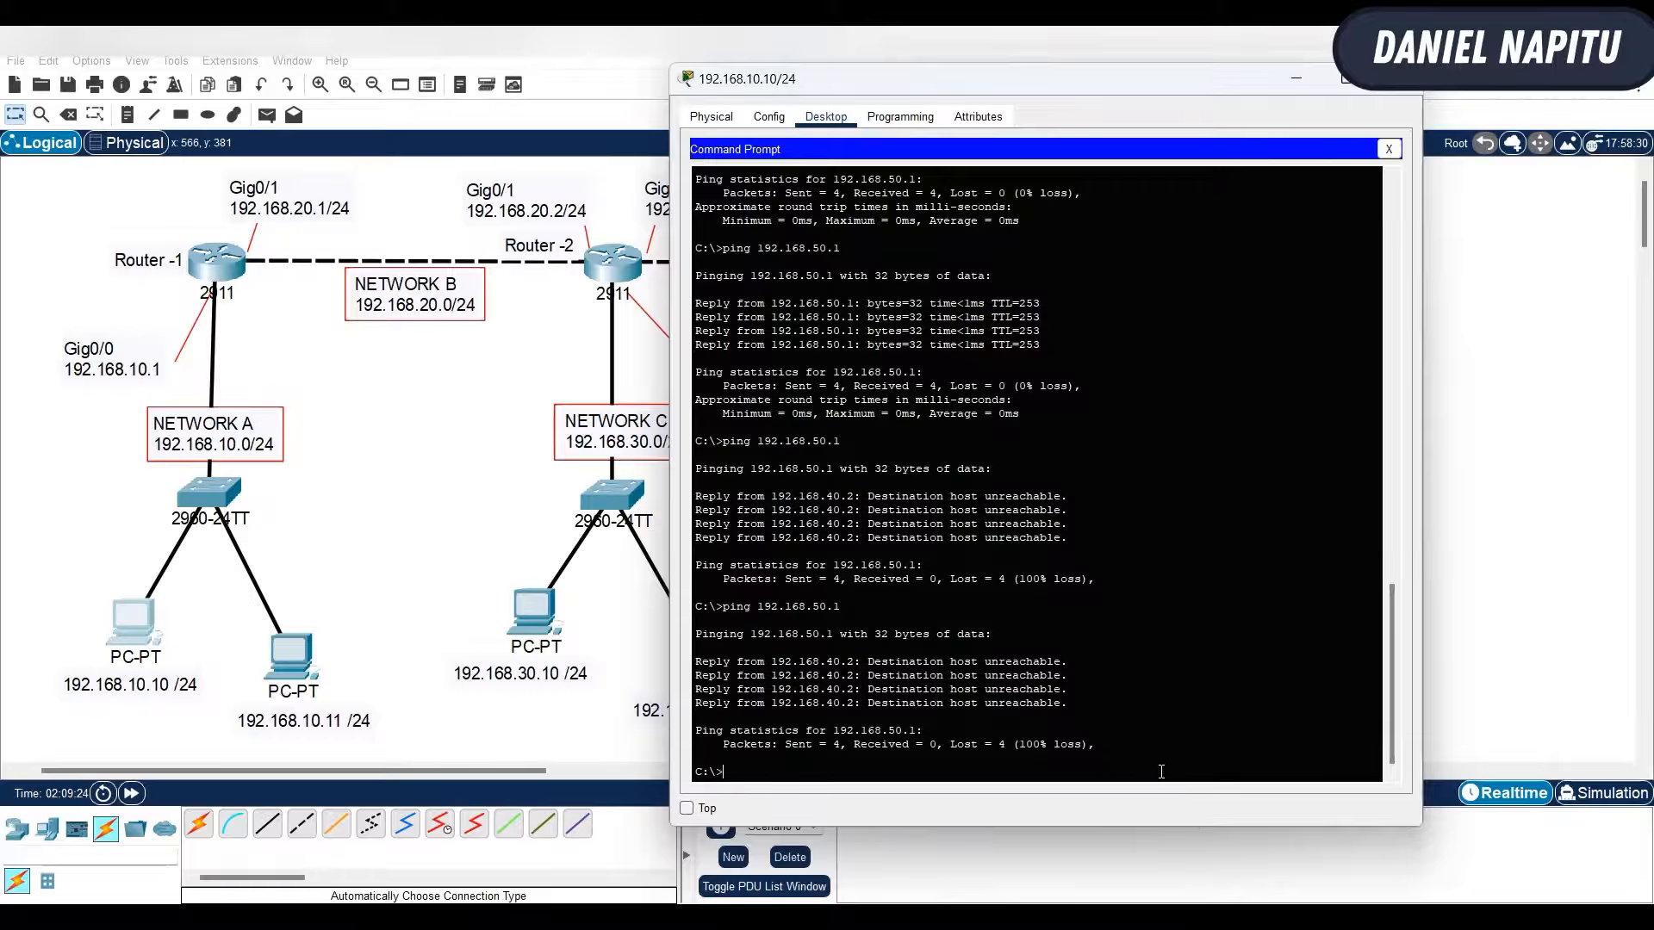
key("Up")
key("Return")
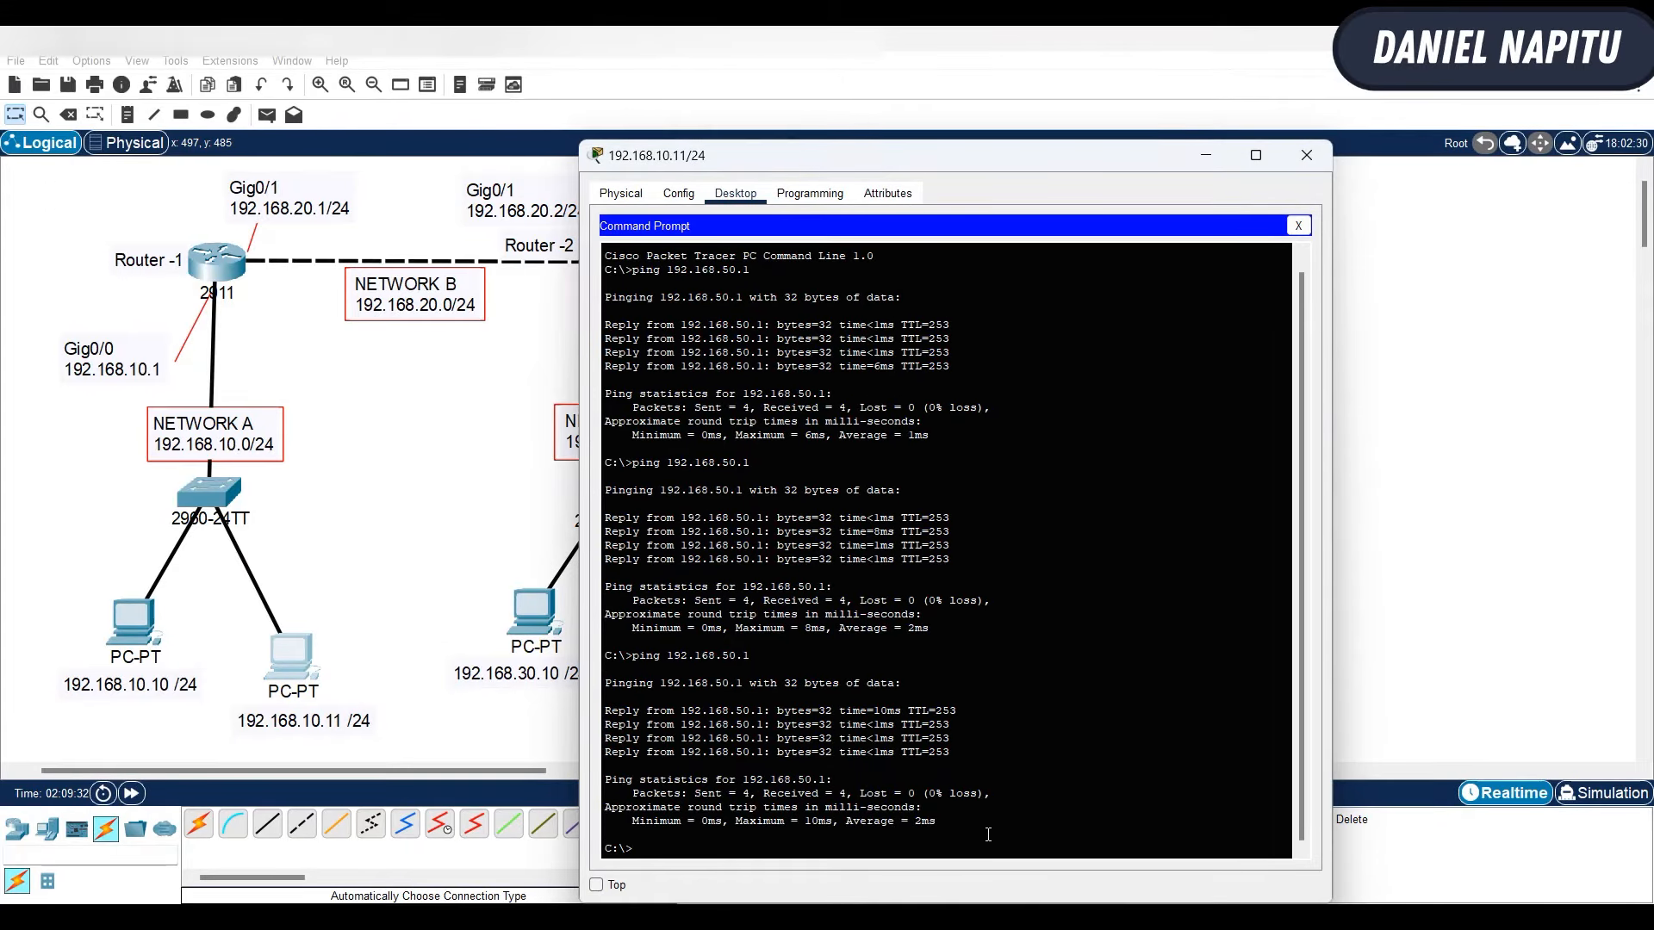
key("Up")
key("Return")
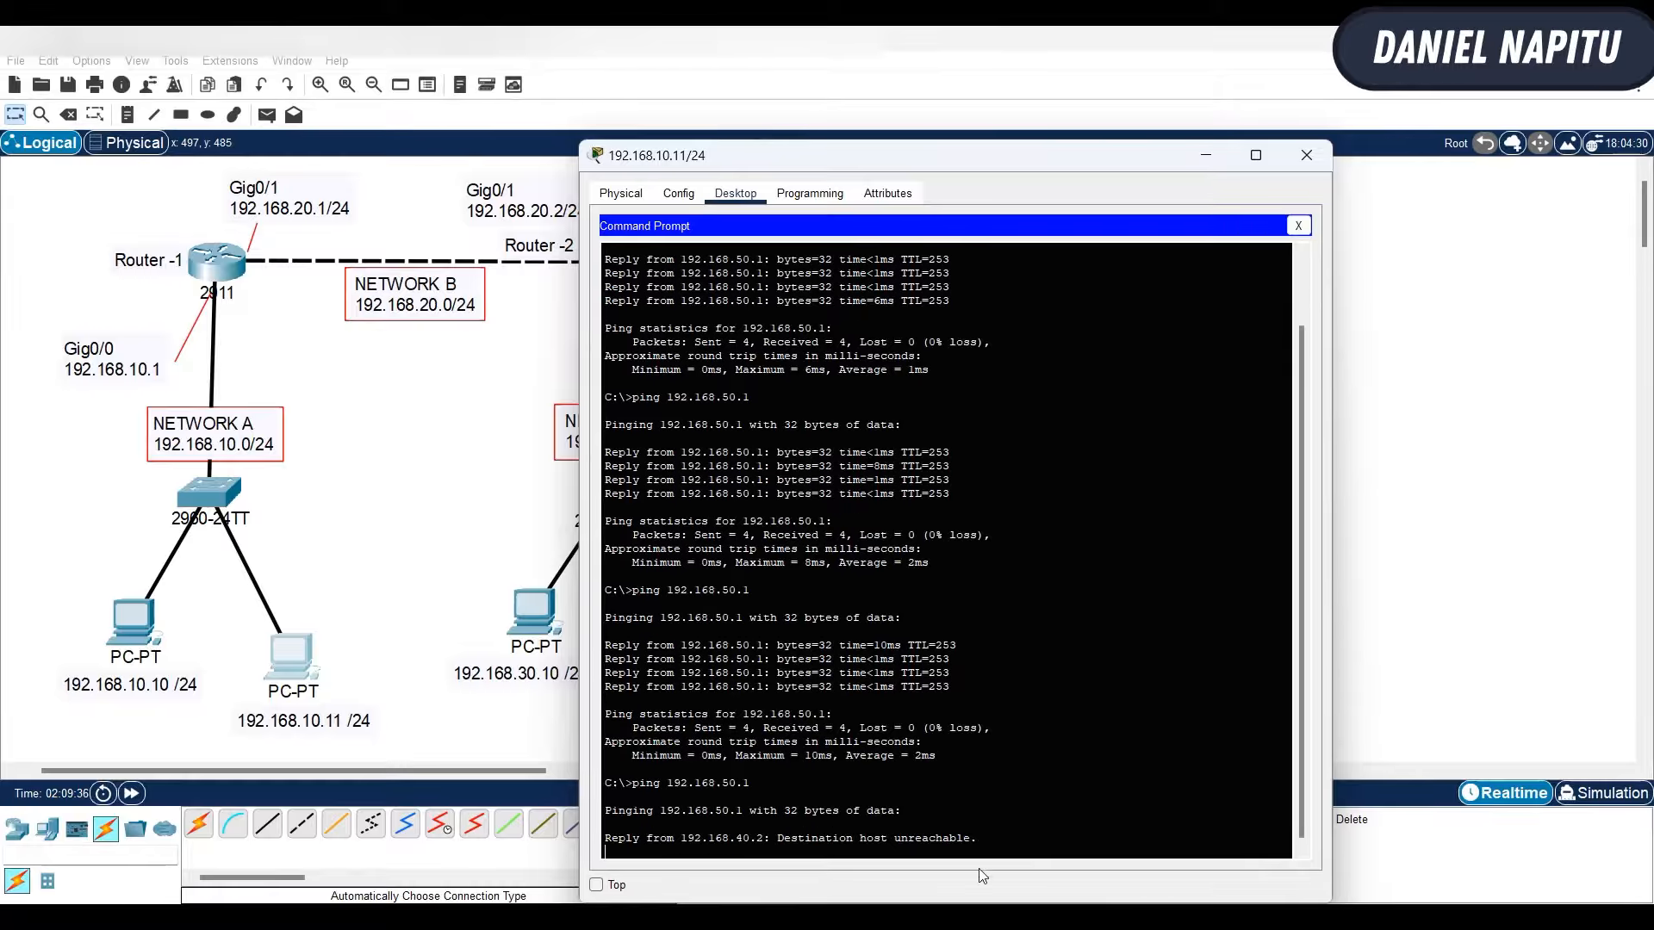
- Ping 192.168.50.1 from PC 192.168.30.10 and server 192.168.50.10 from PC 192.168.30.11, and return to the topology
left_click(517, 560)
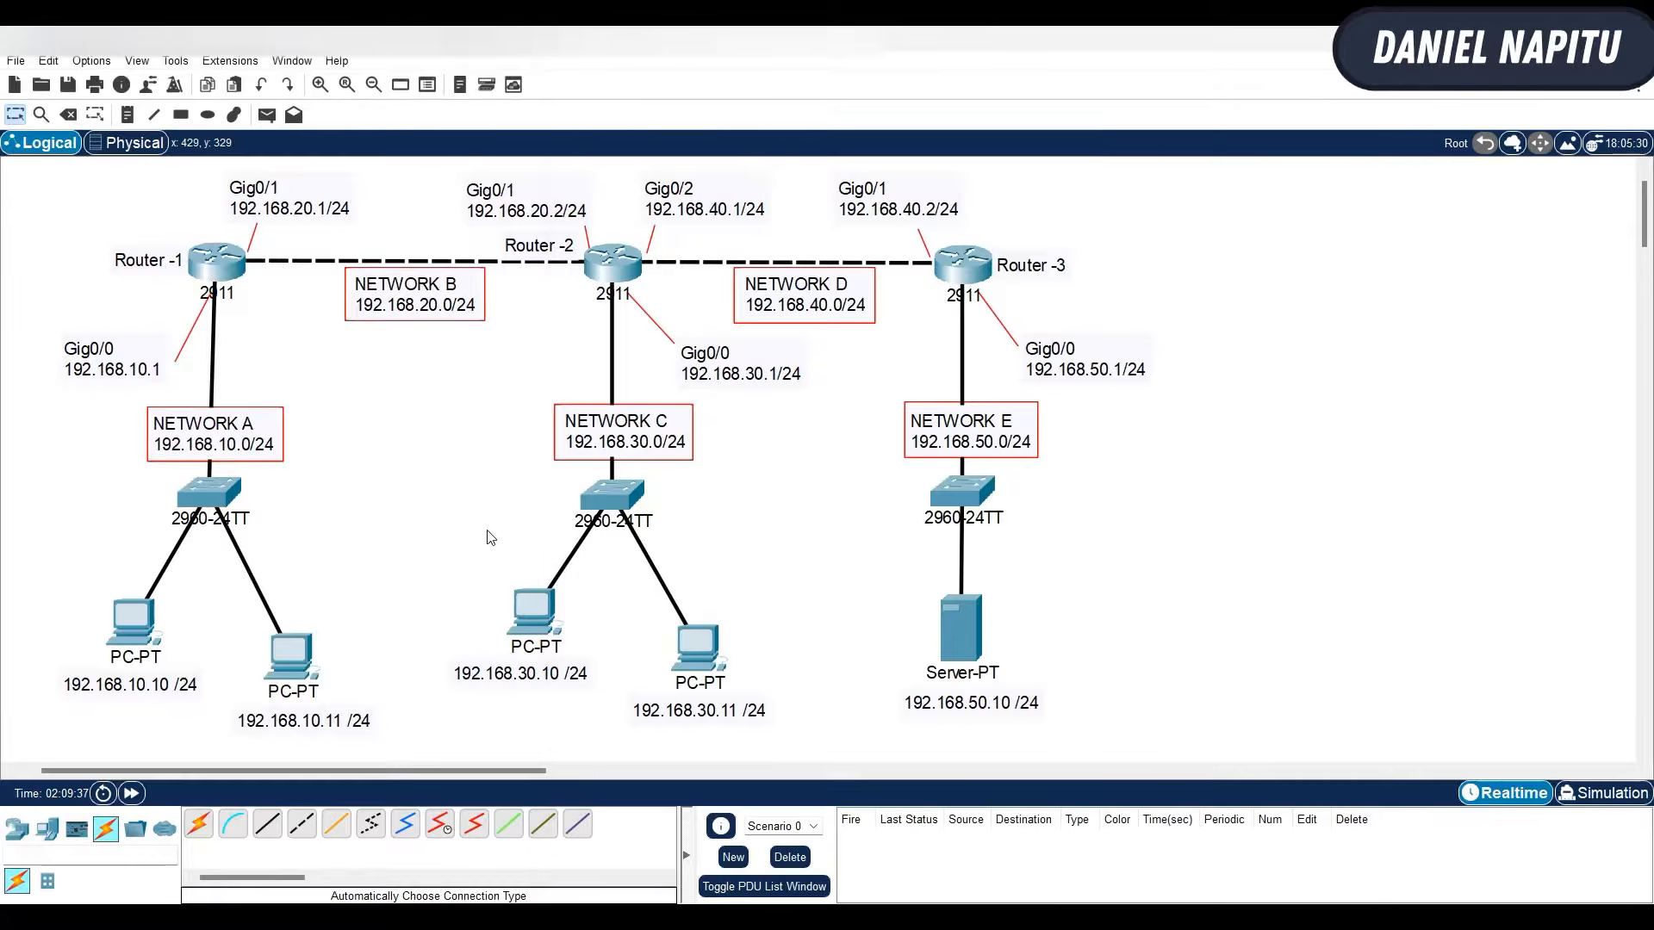
left_click(534, 613)
key("Up")
key("Return")
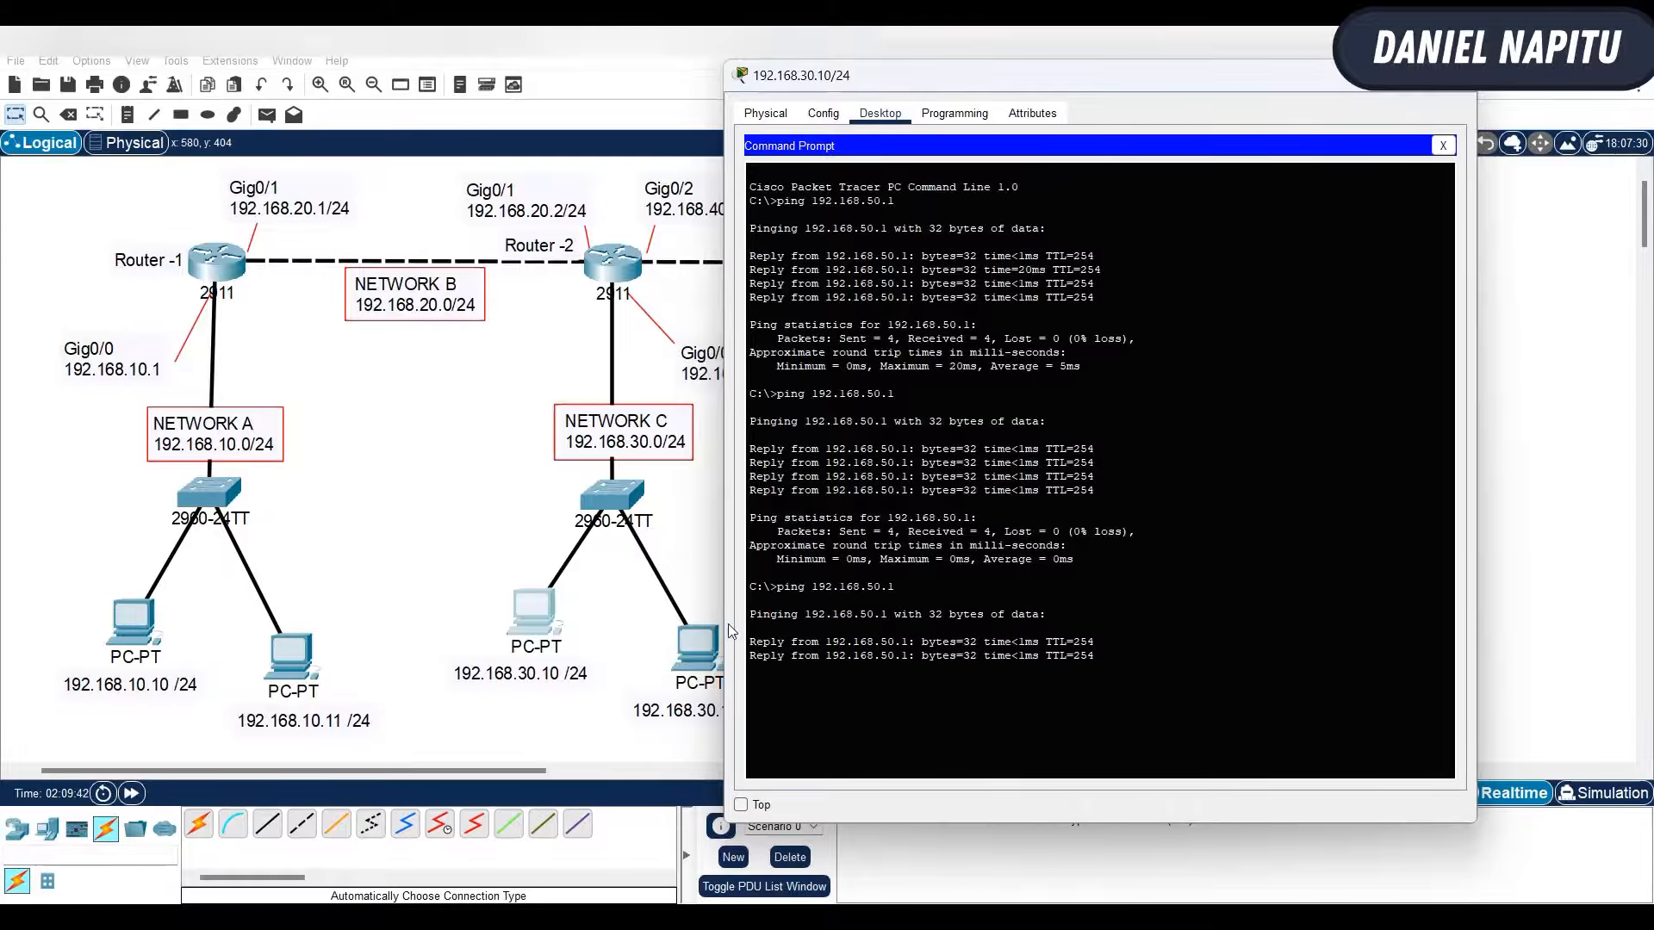
left_click(698, 642)
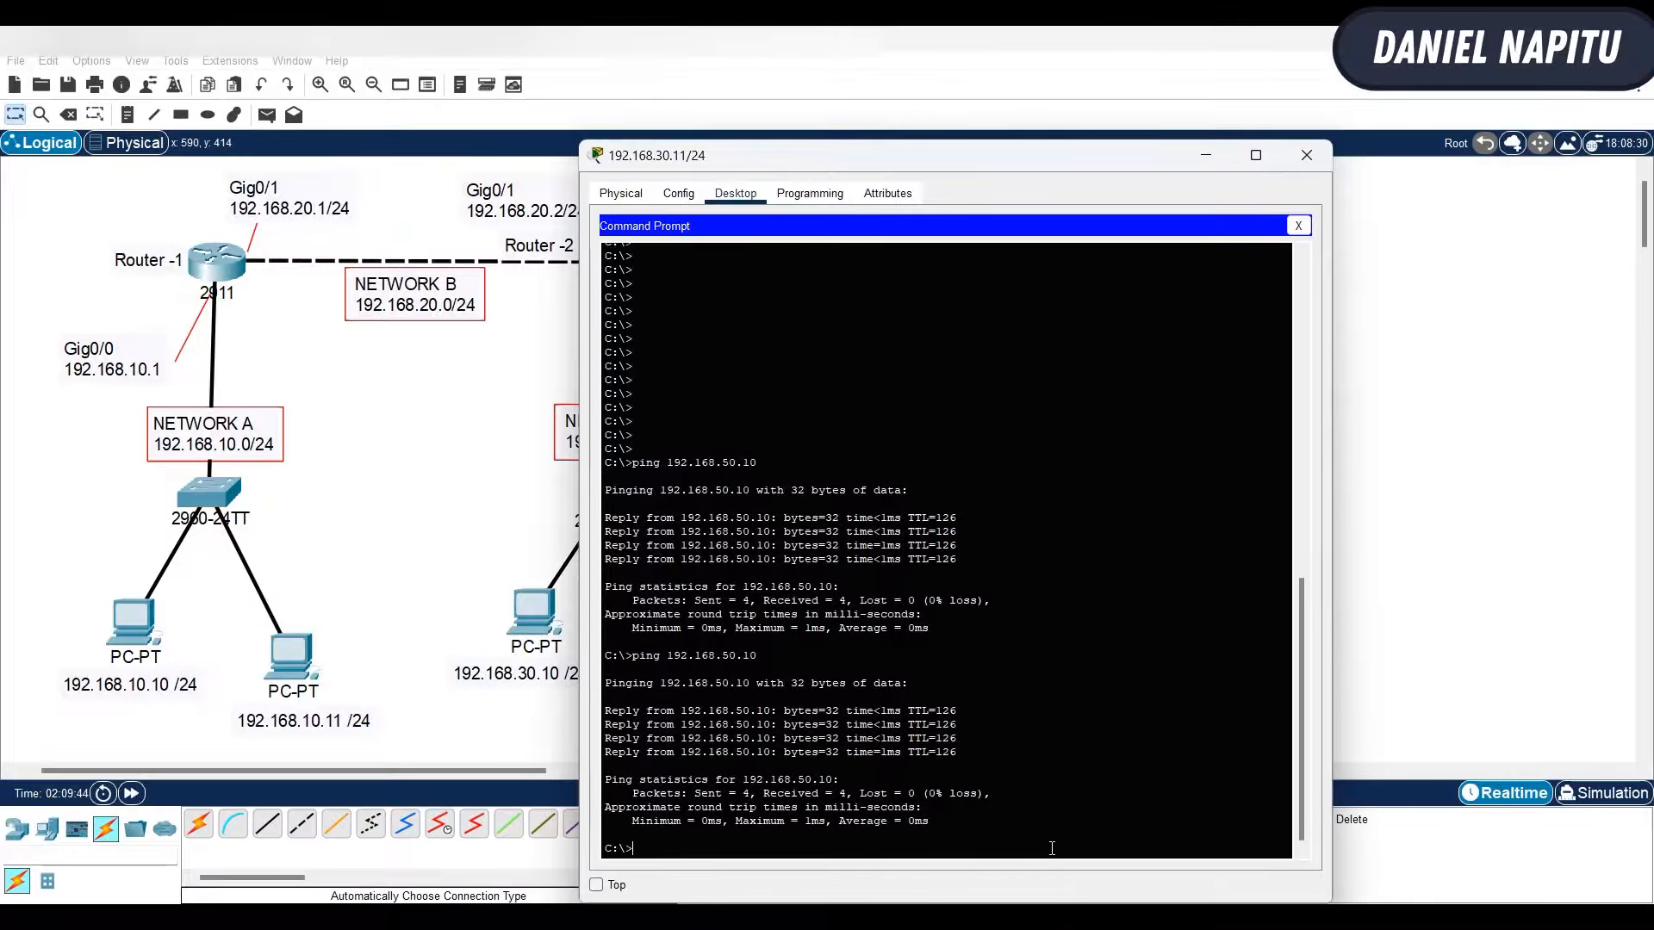
key("Up")
key("Return")
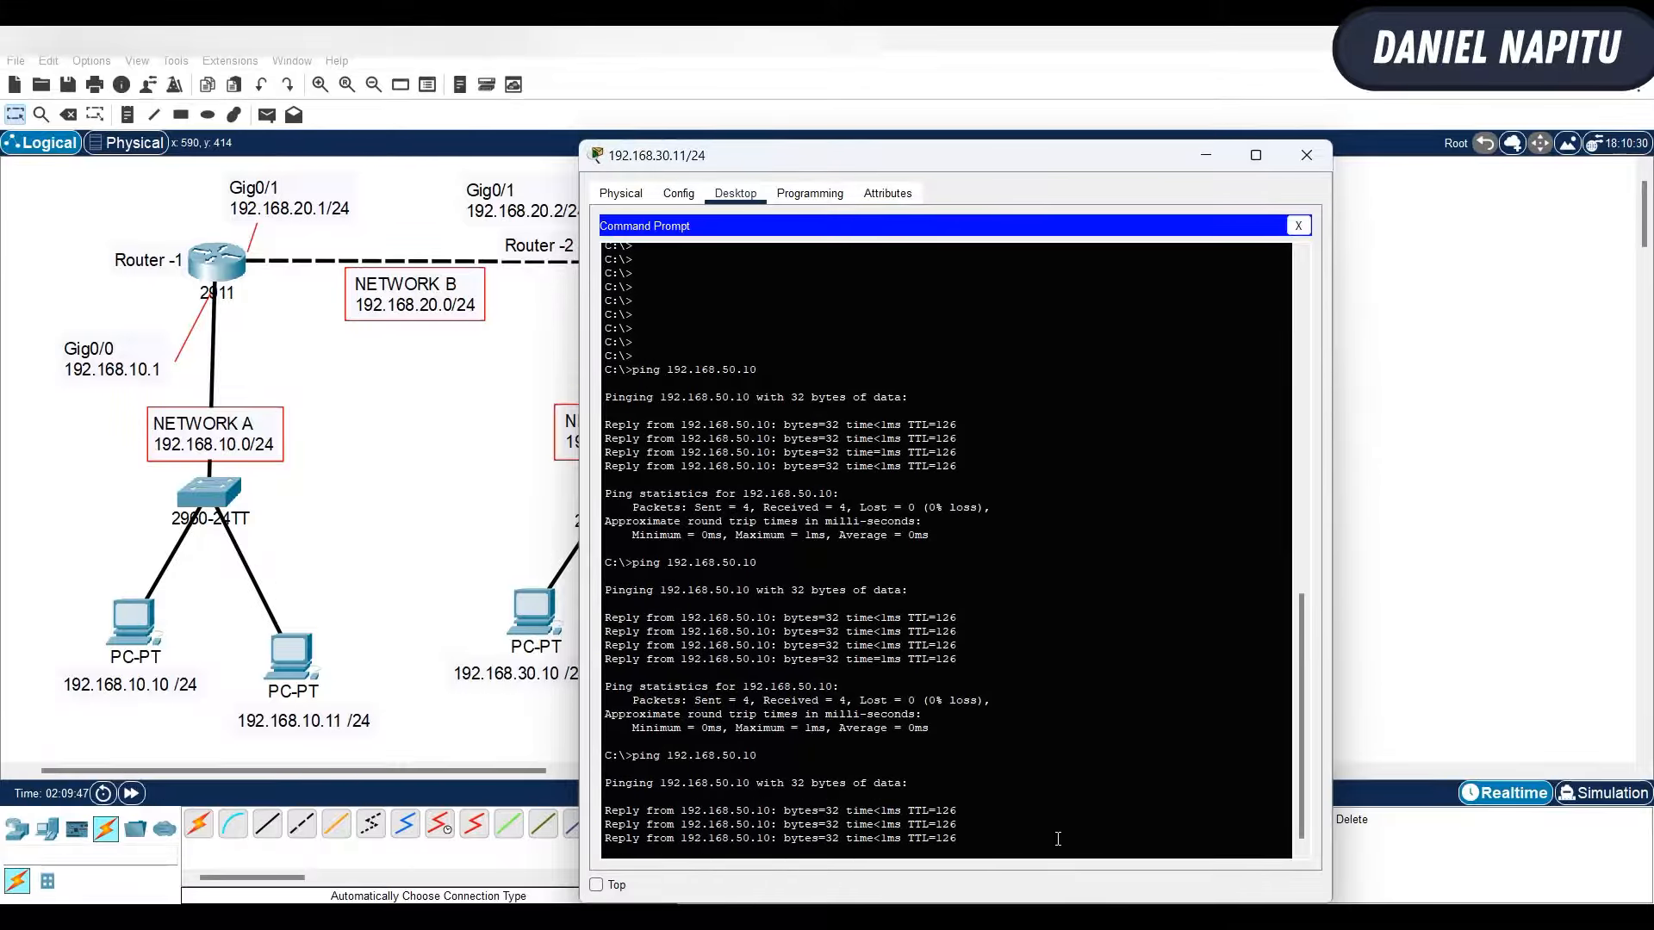
left_click(1472, 540)
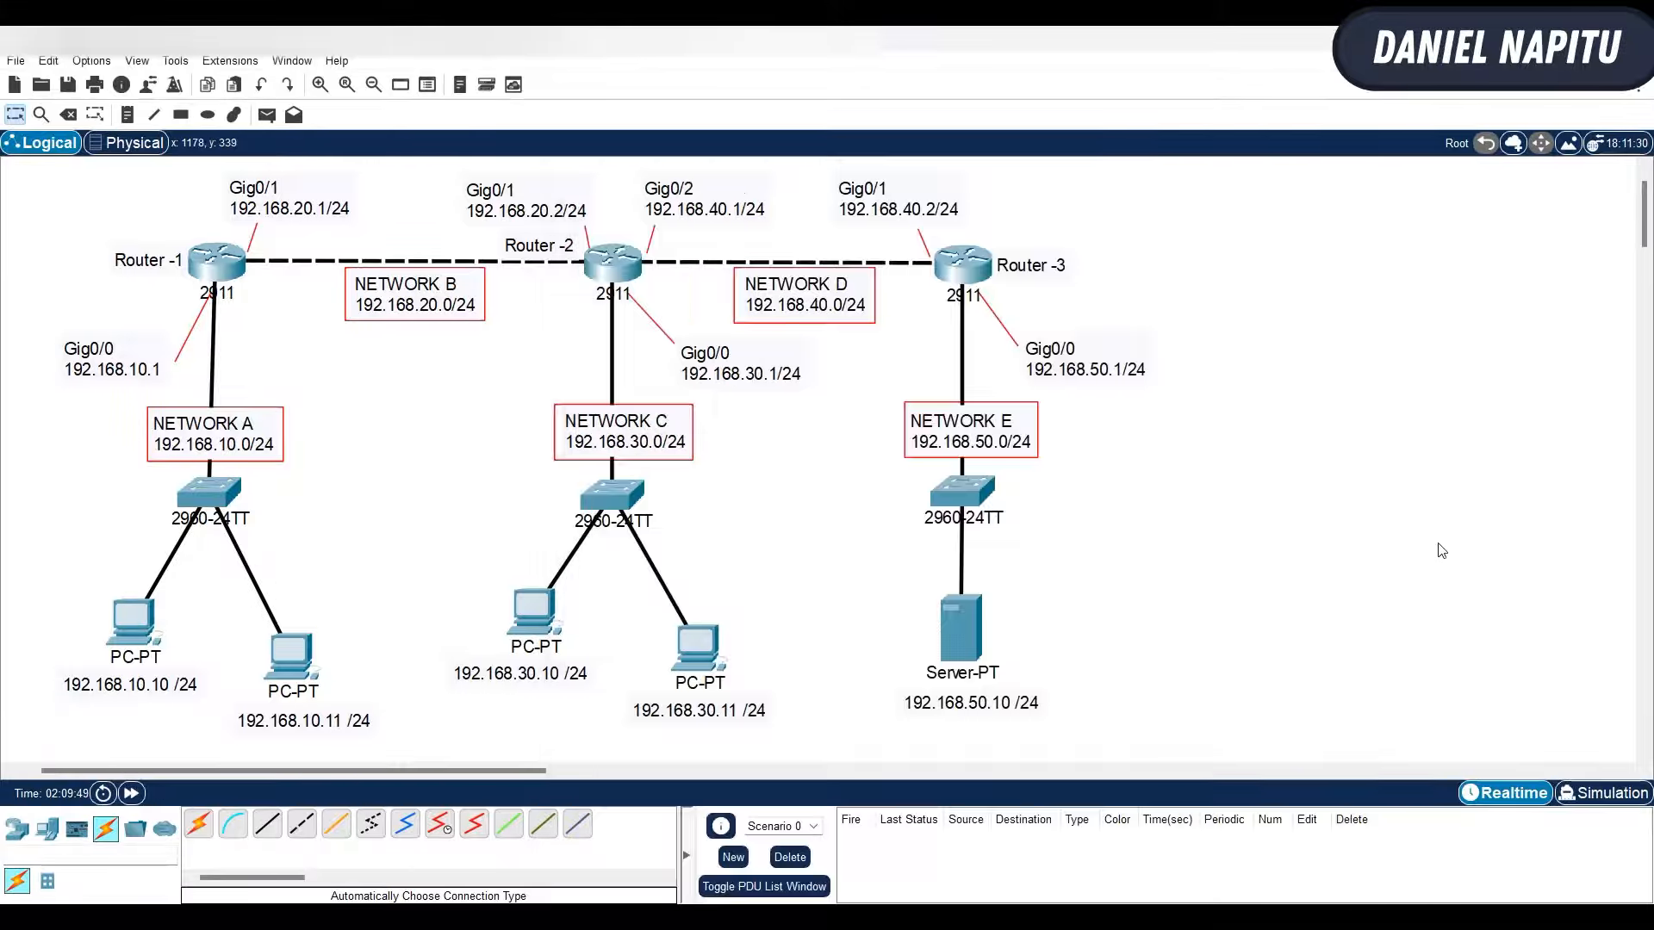
- Leave the gig0/1 interface configuration on Router-3 and go back to global configuration mode
left_click(951, 282)
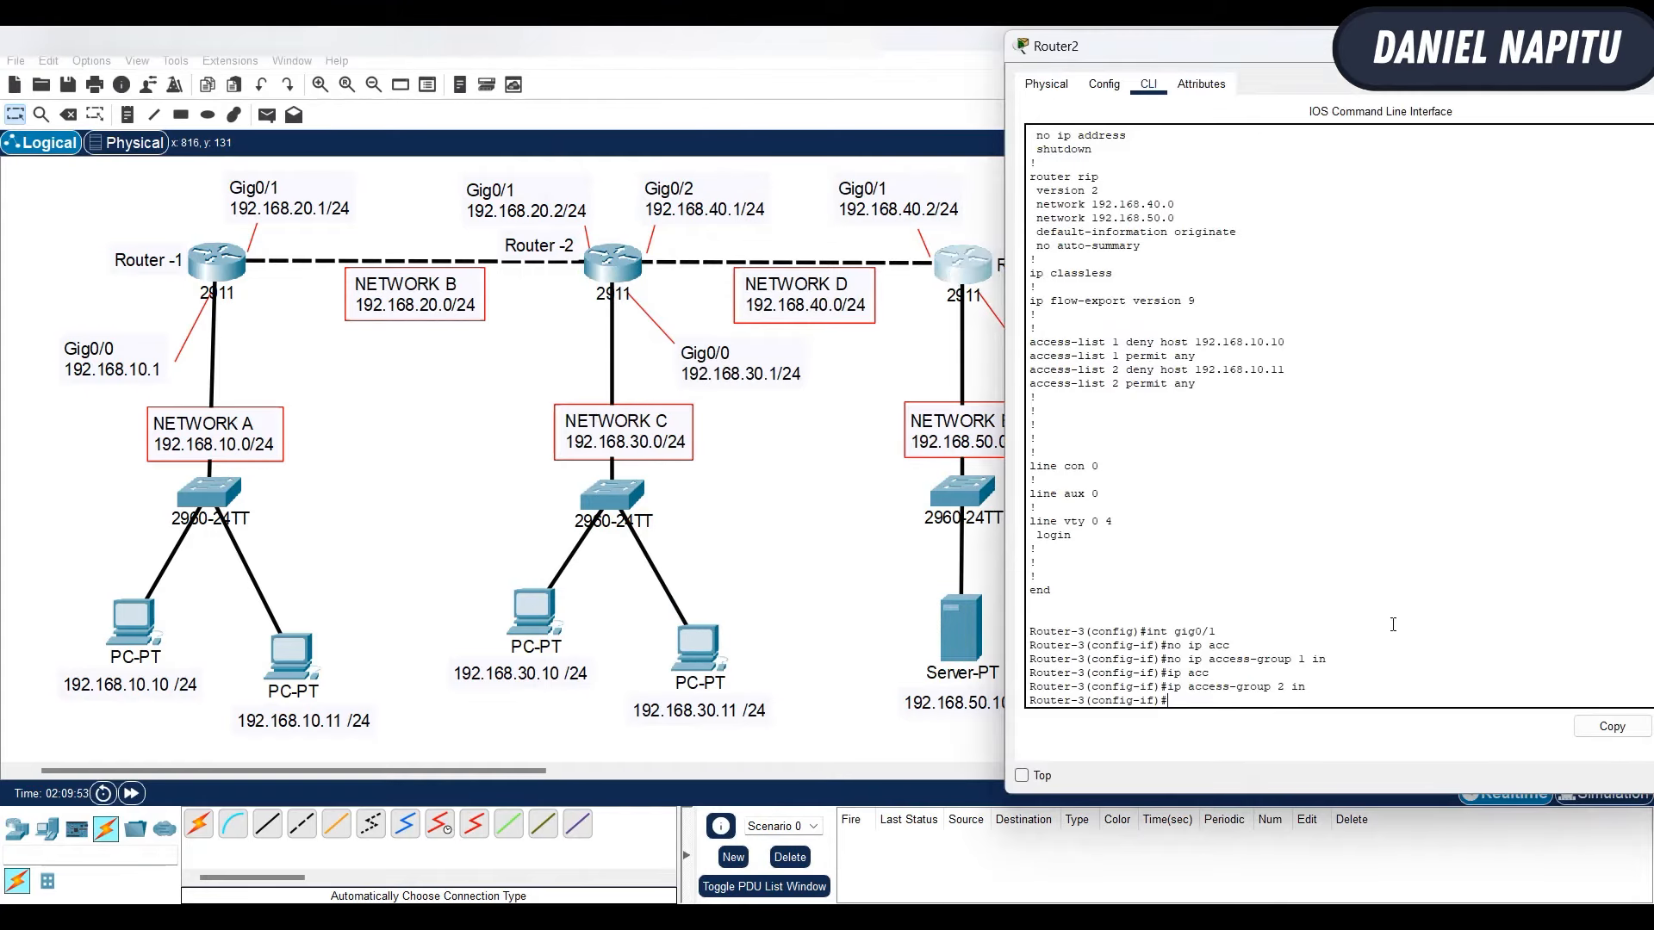
type("exi")
key("Return")
key("Return")
key("Return")
key("Return")
key("Return")
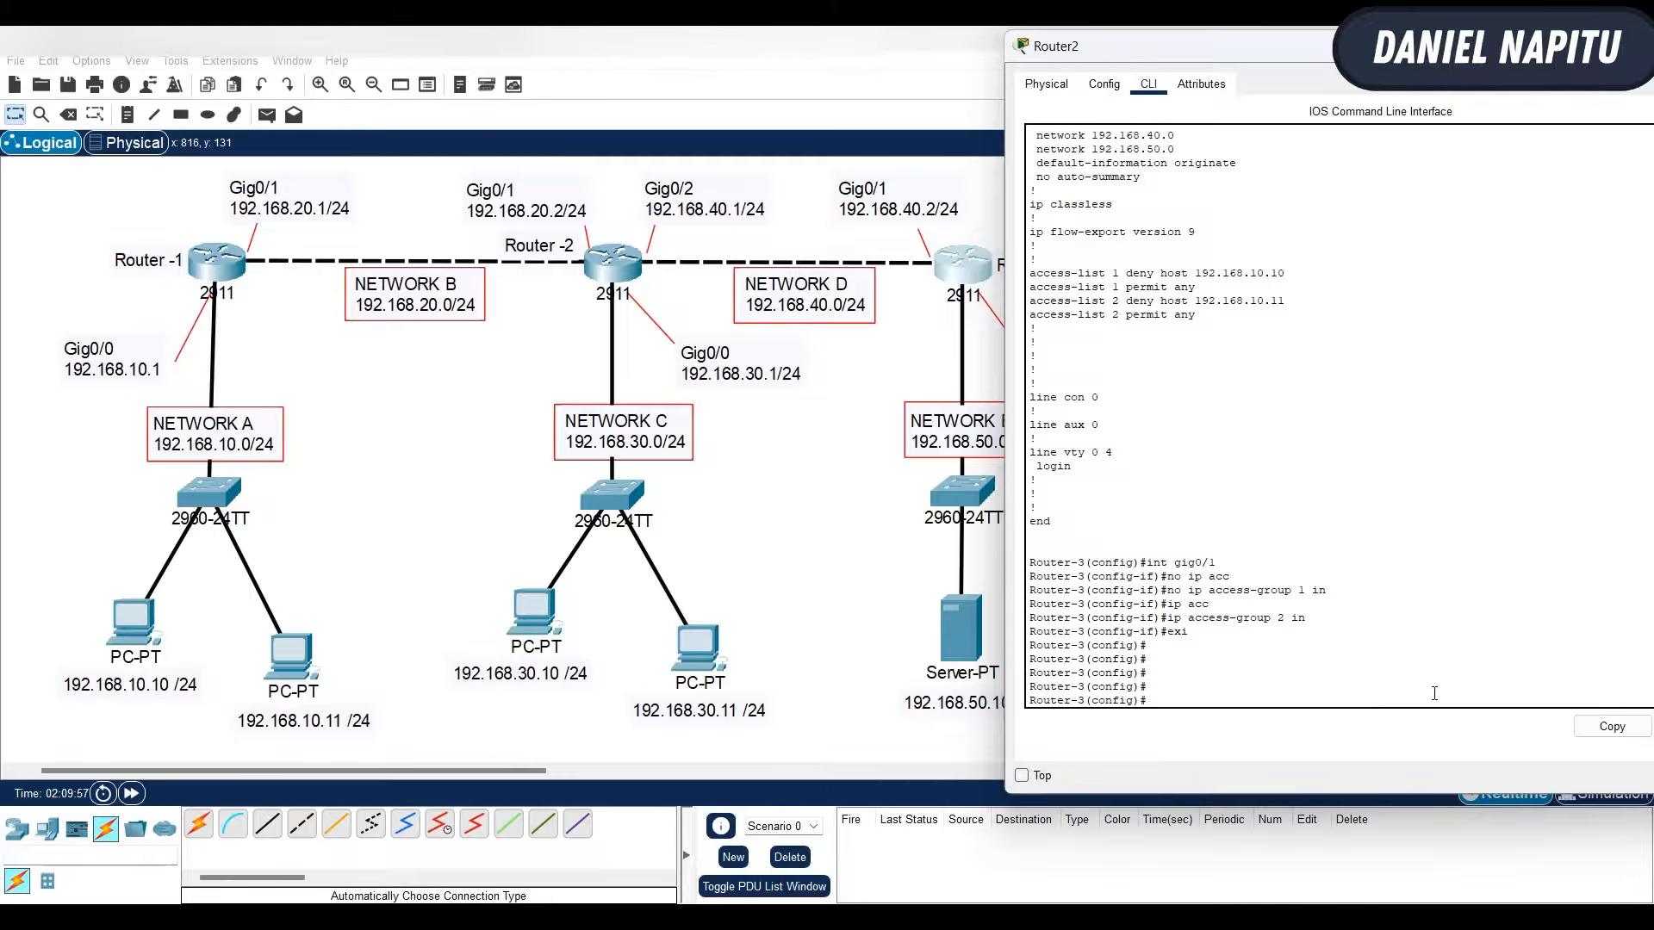
- Create standard access list 3 on Router-3 with a rule denying host 192.168.10.10
type("acc")
key("Tab")
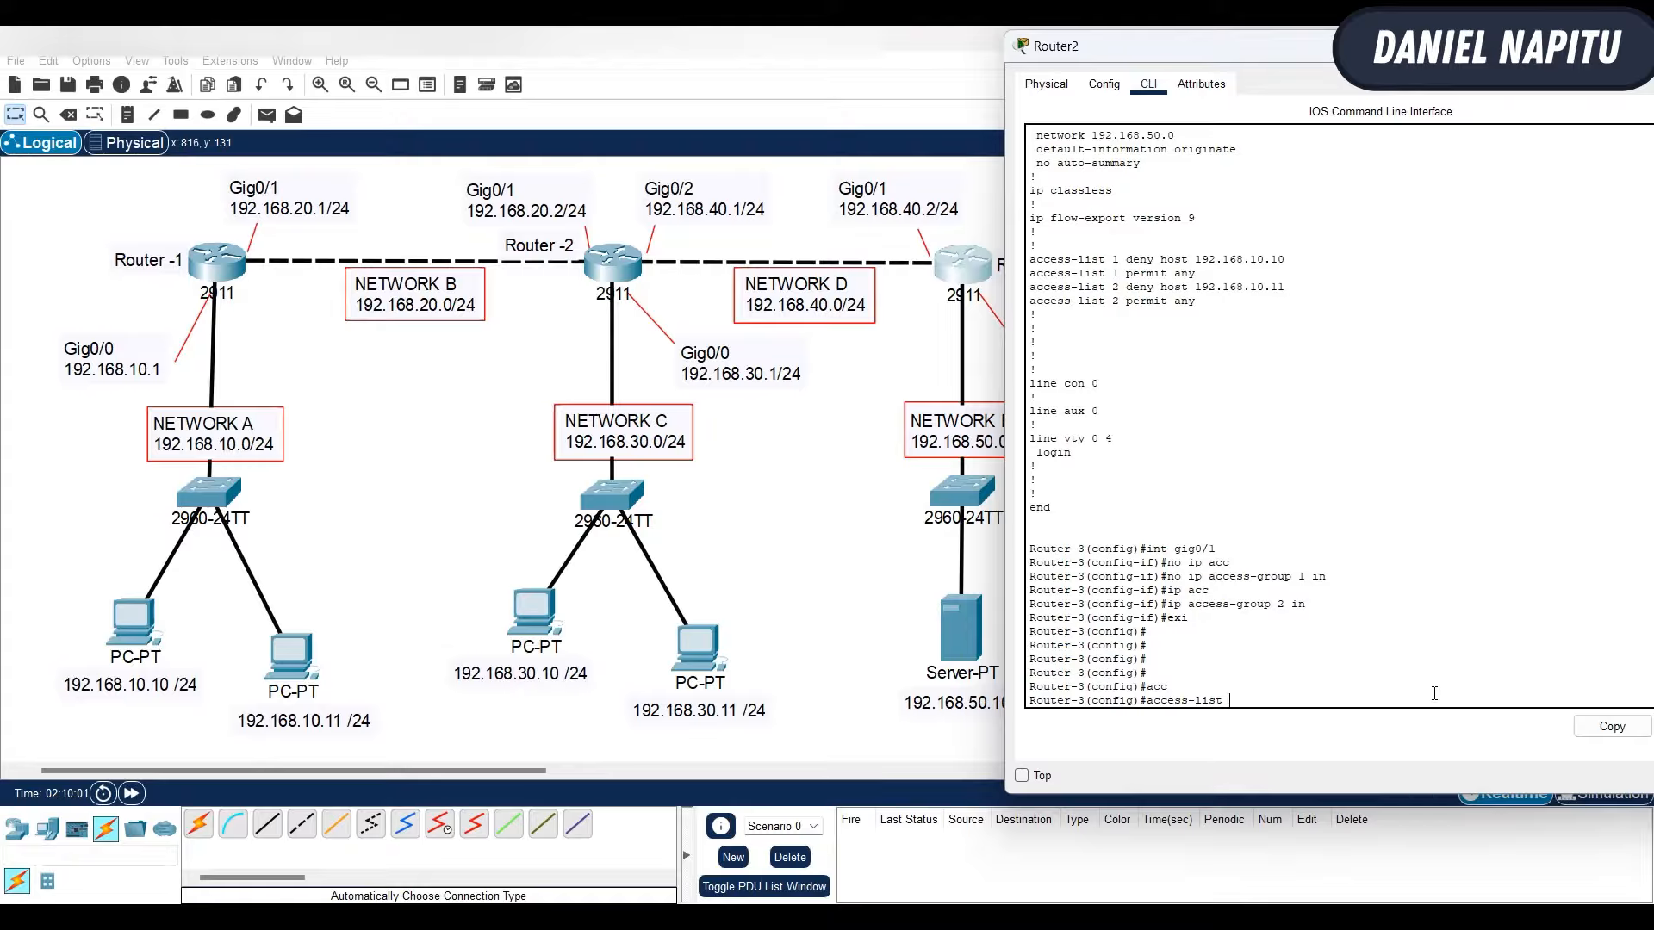
type("3")
type(" 192.16")
type("8.10.10")
key("BackSpace")
key("BackSpace")
key("BackSpace")
key("BackSpace")
key("BackSpace")
key("BackSpace")
key("BackSpace")
key("BackSpace")
key("BackSpace")
key("BackSpace")
key("BackSpace")
key("BackSpace")
type("dem")
type("n")
key("Tab")
type("h")
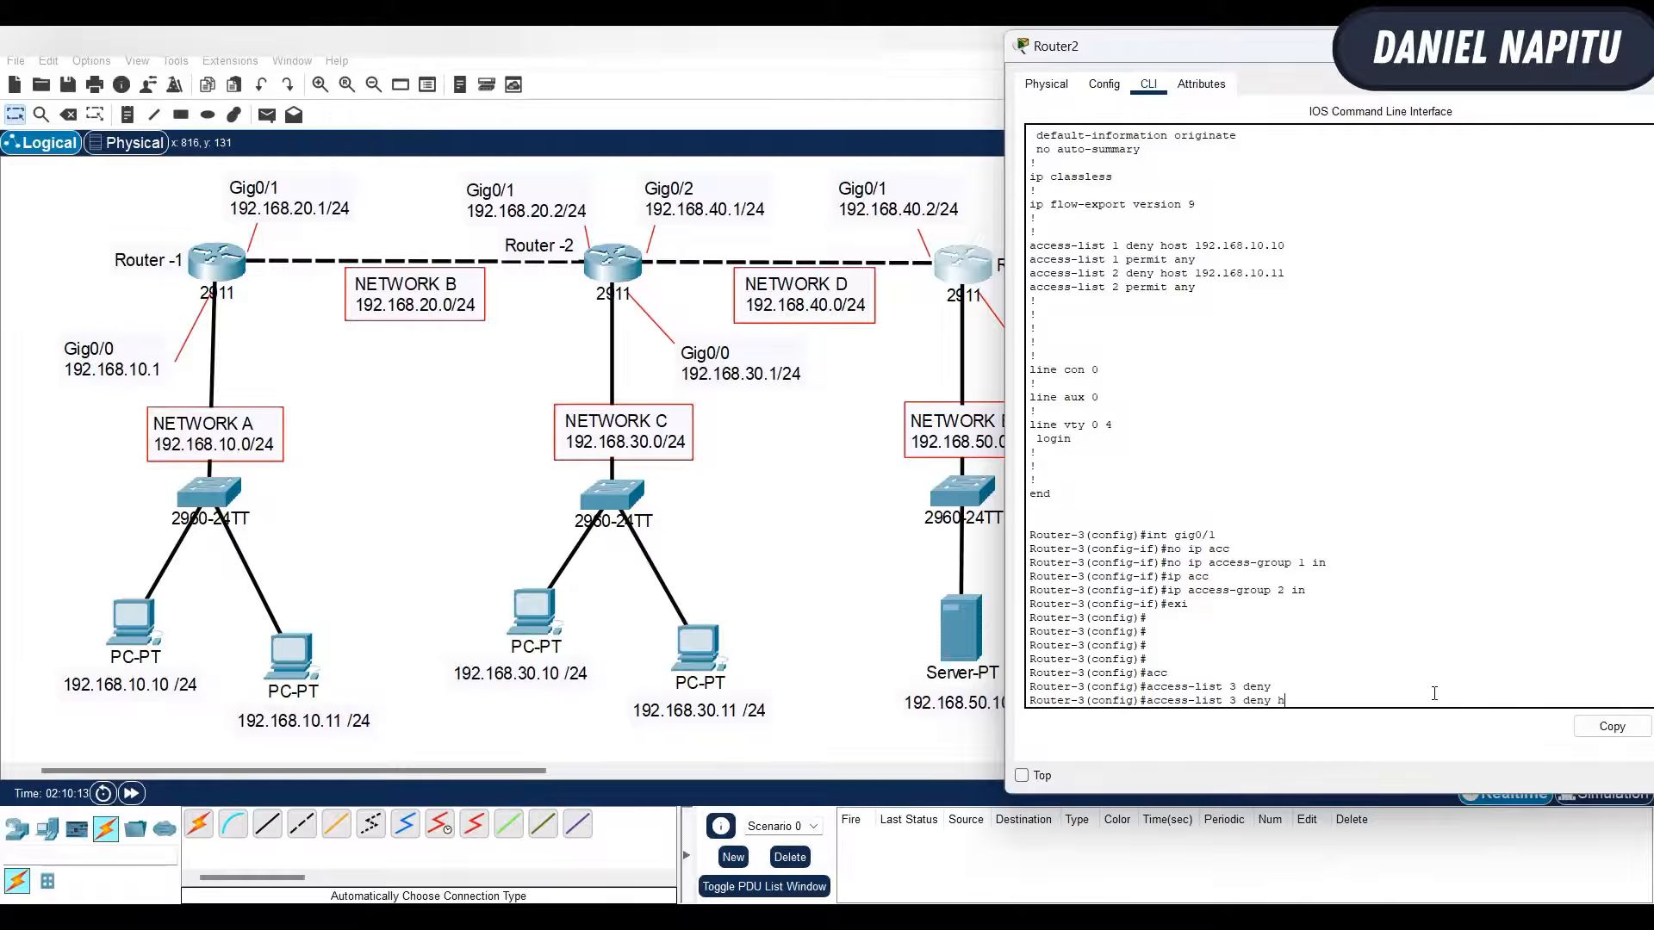
type("ost 192.168.10.10")
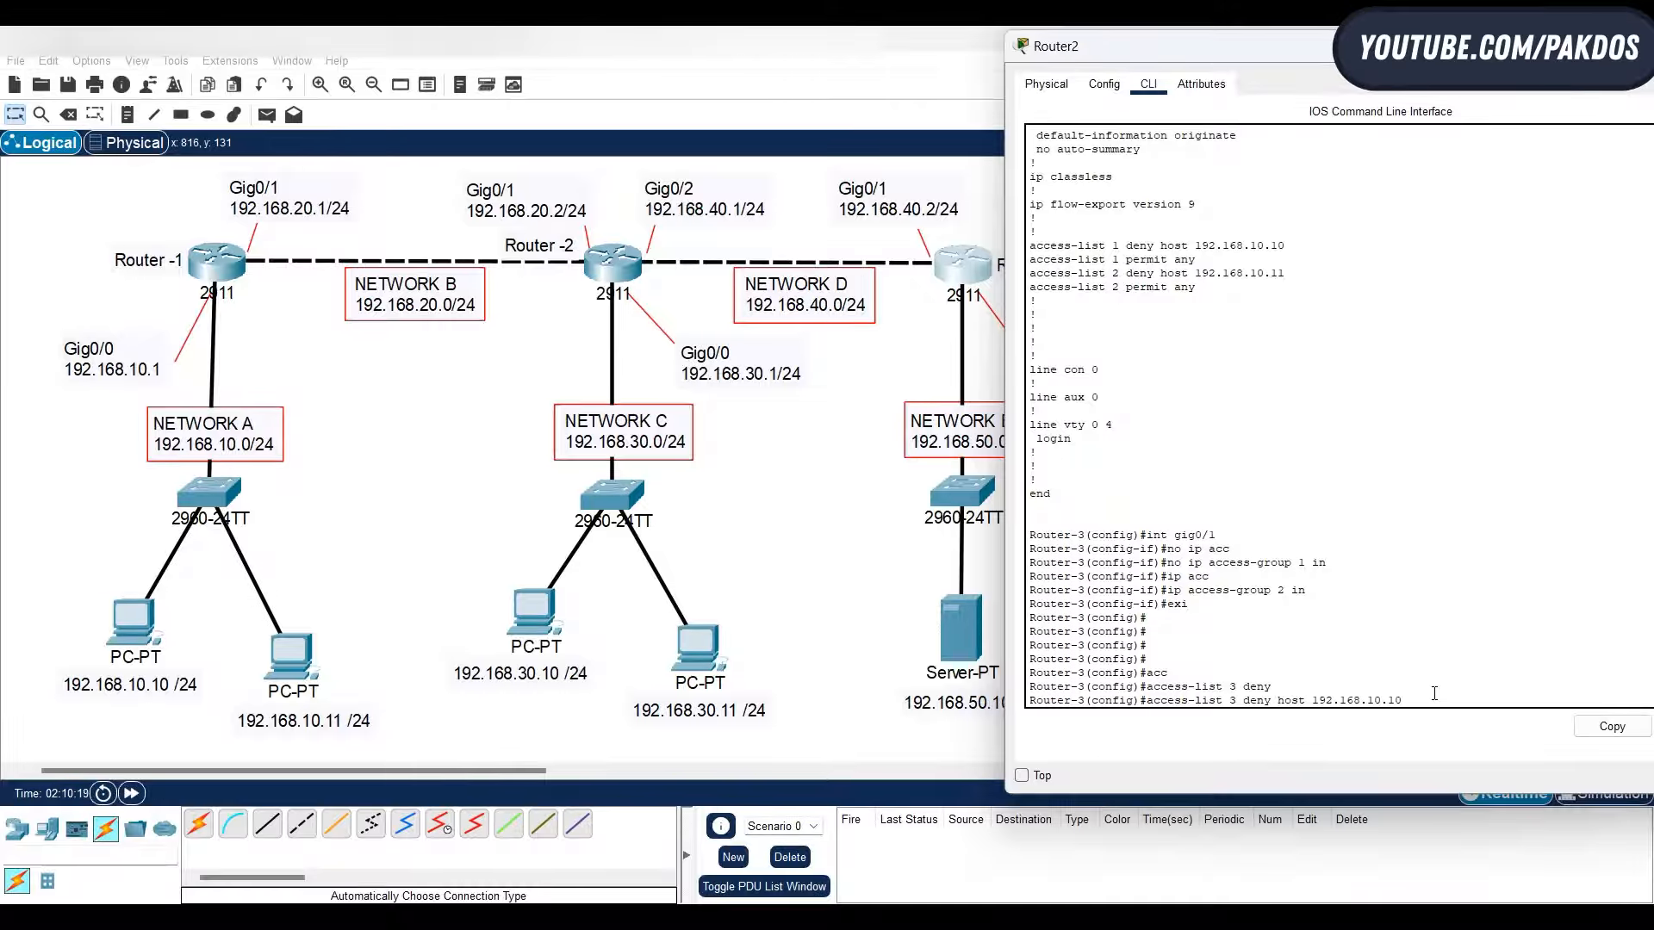
key("Return")
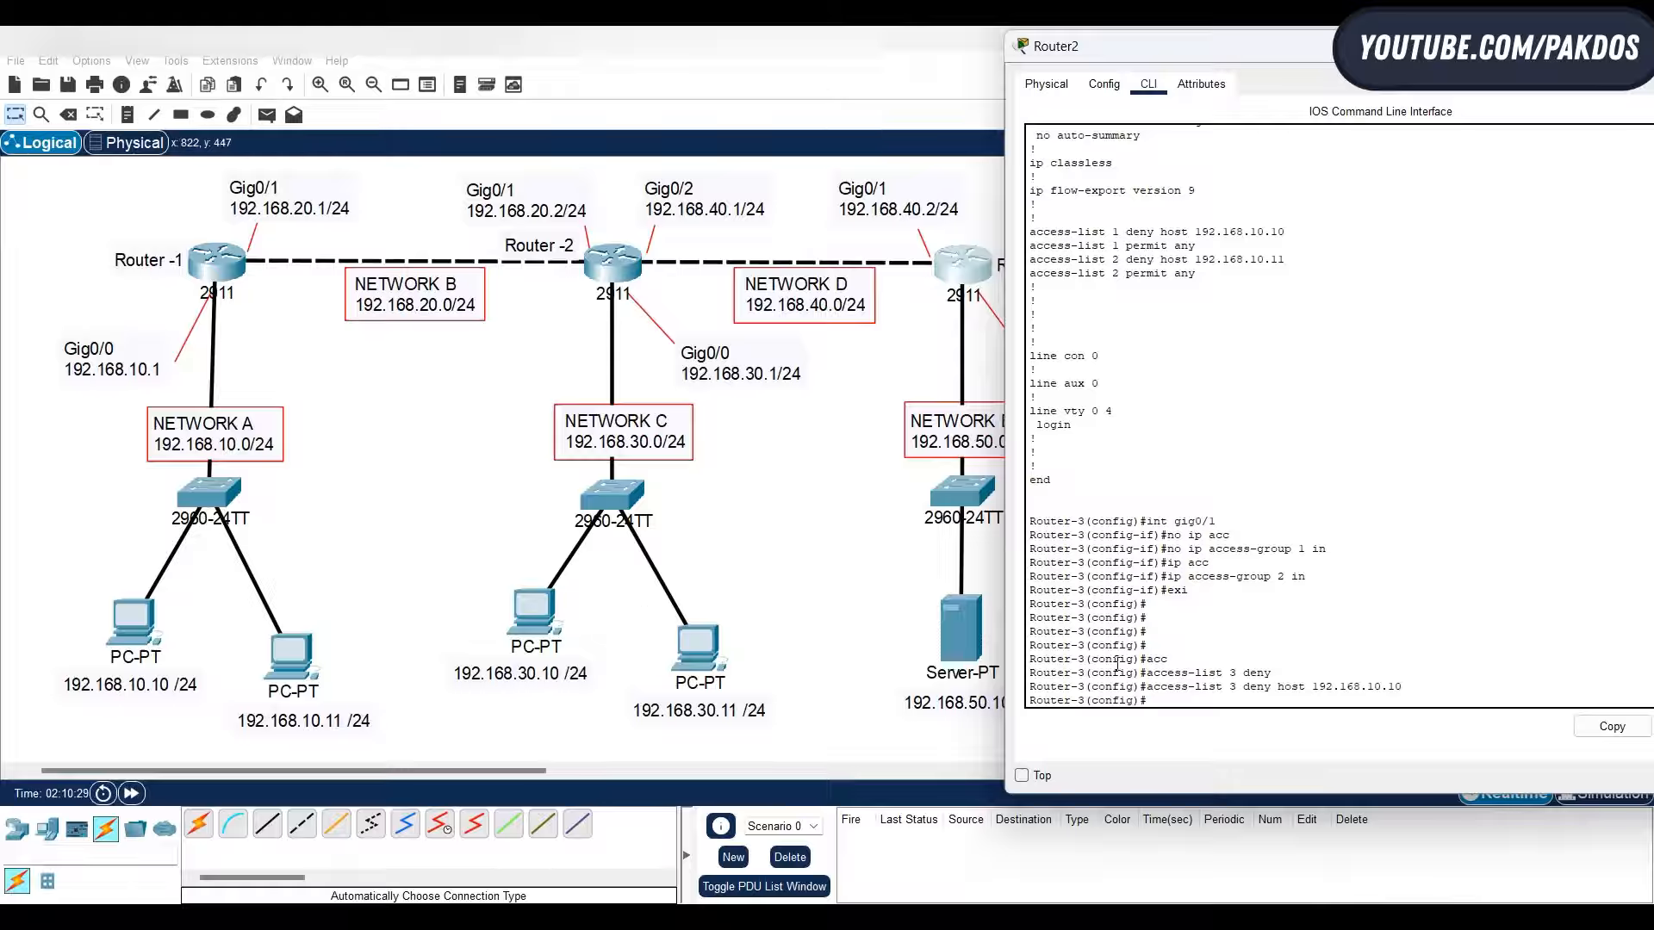
- Begin another deny rule in access list 3 for network 192.168.30.0, consulting the command help for its parameters
type("acc")
key("Tab")
type("3 deny")
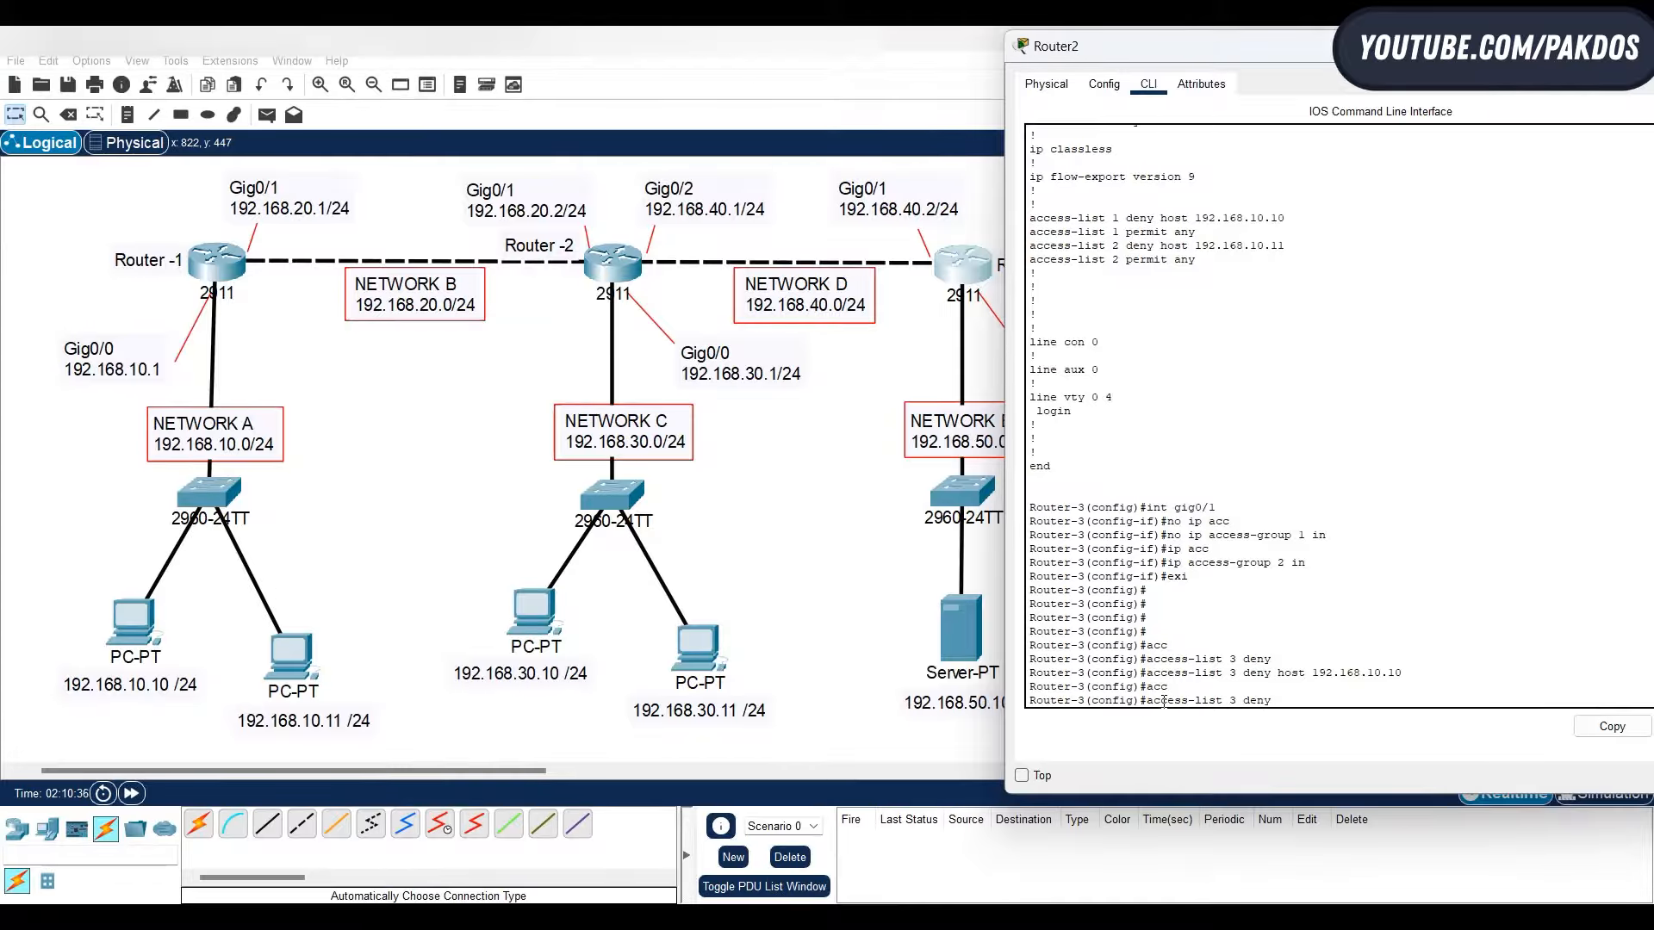
type(" ?")
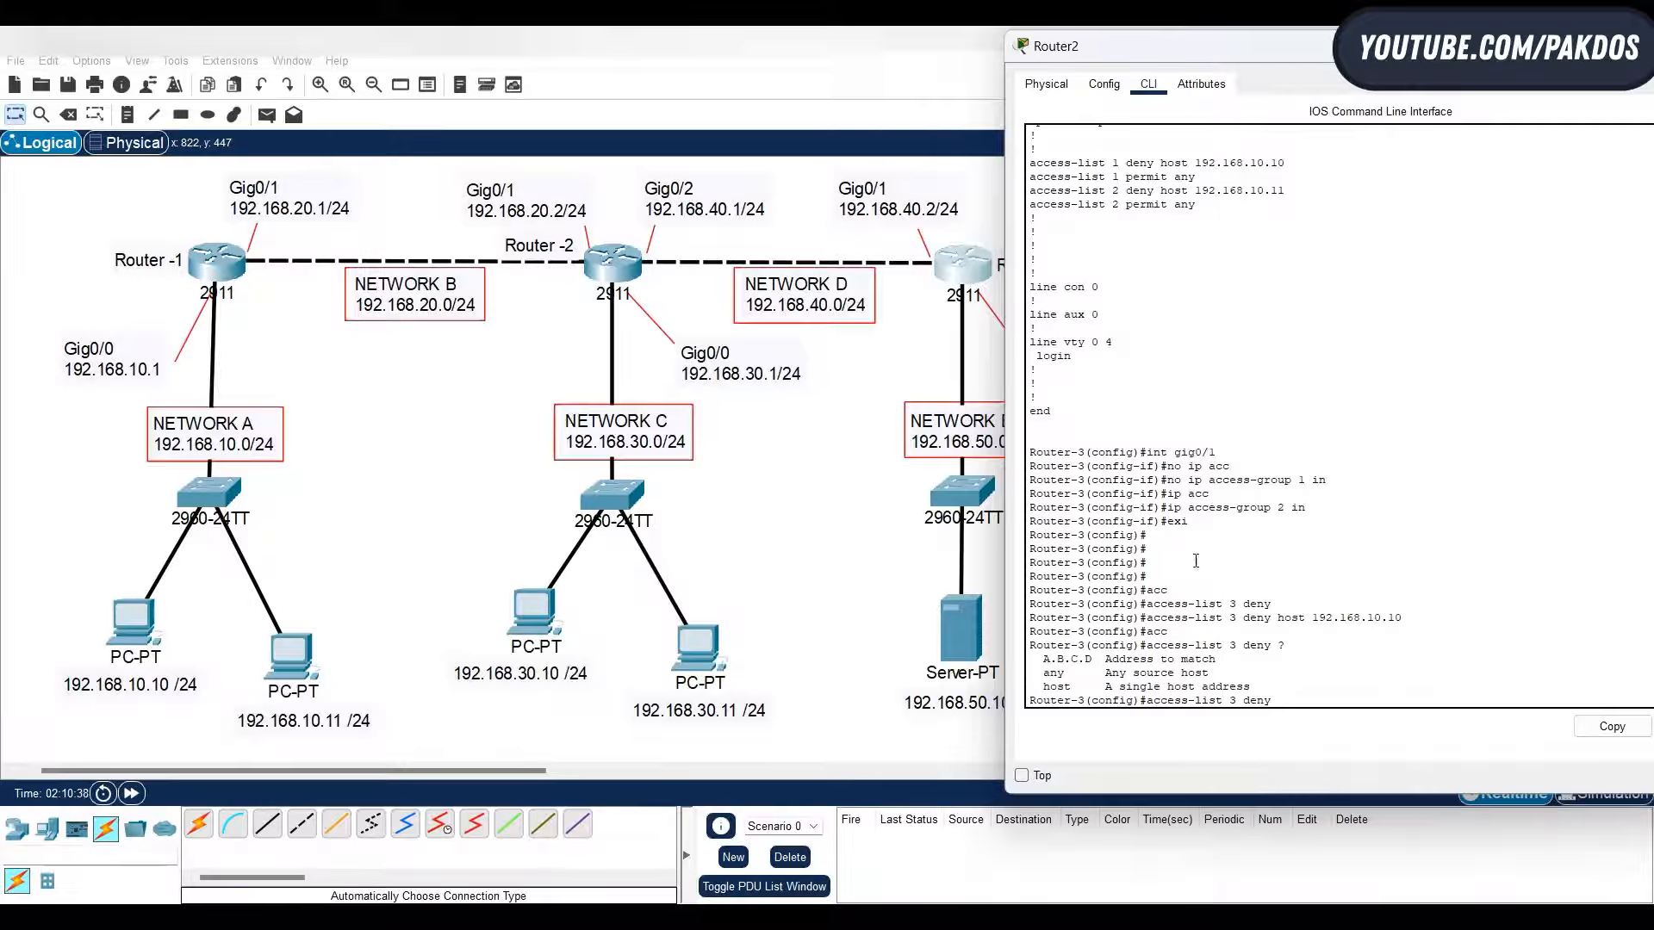
type("192.168.30.0")
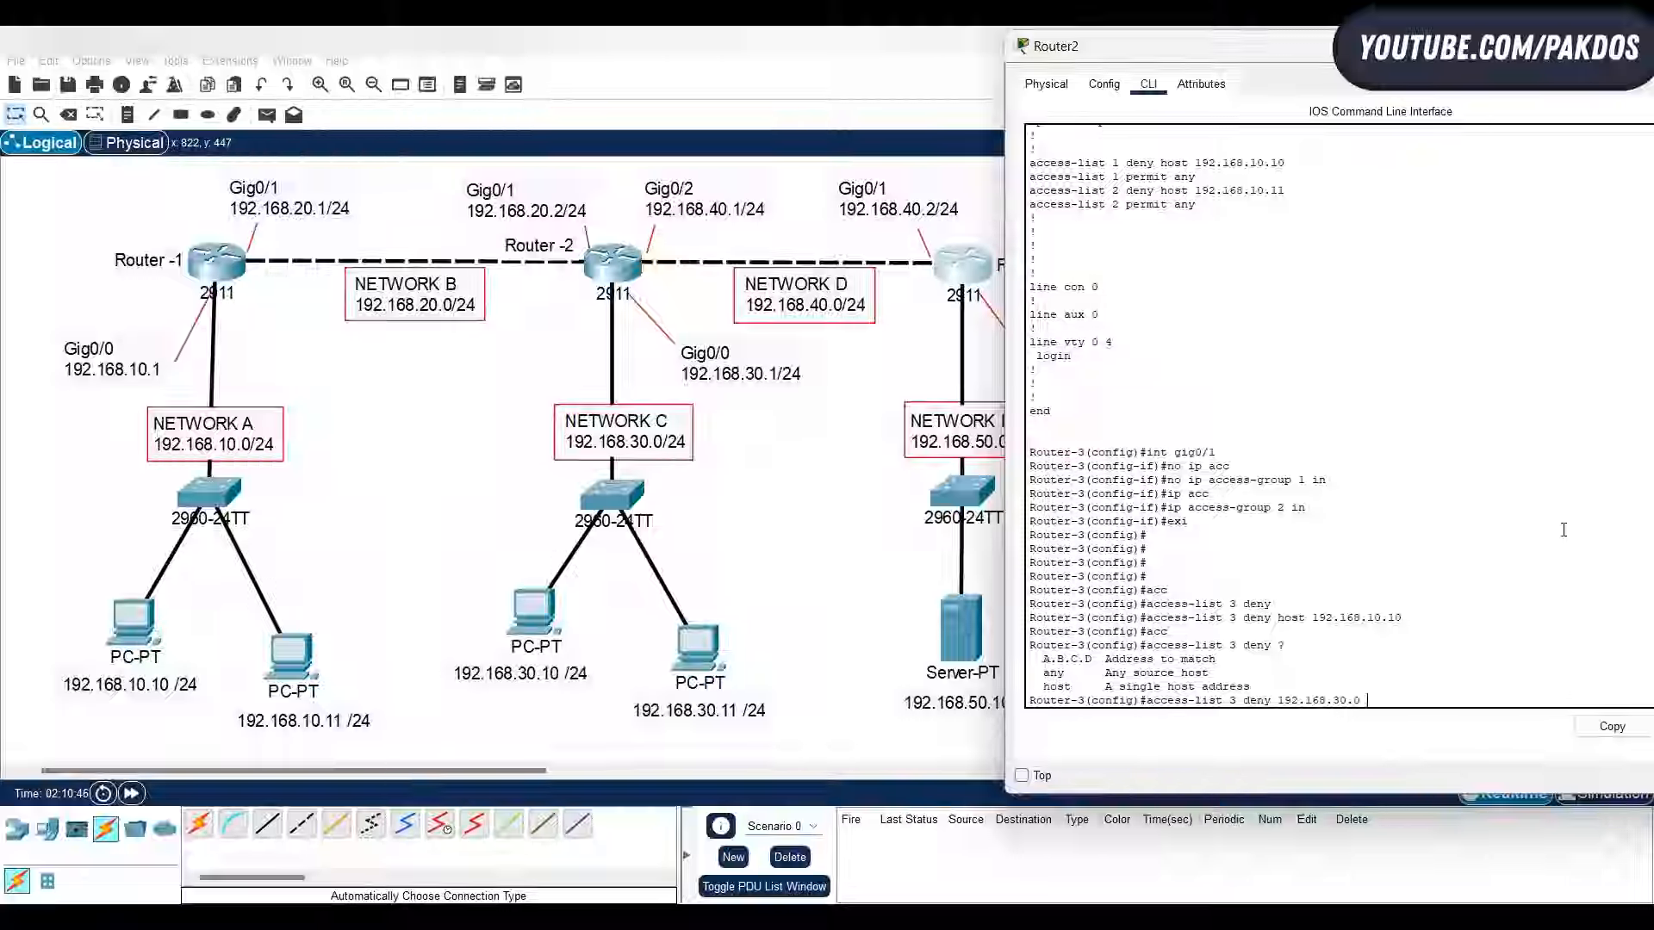
type(" ?")
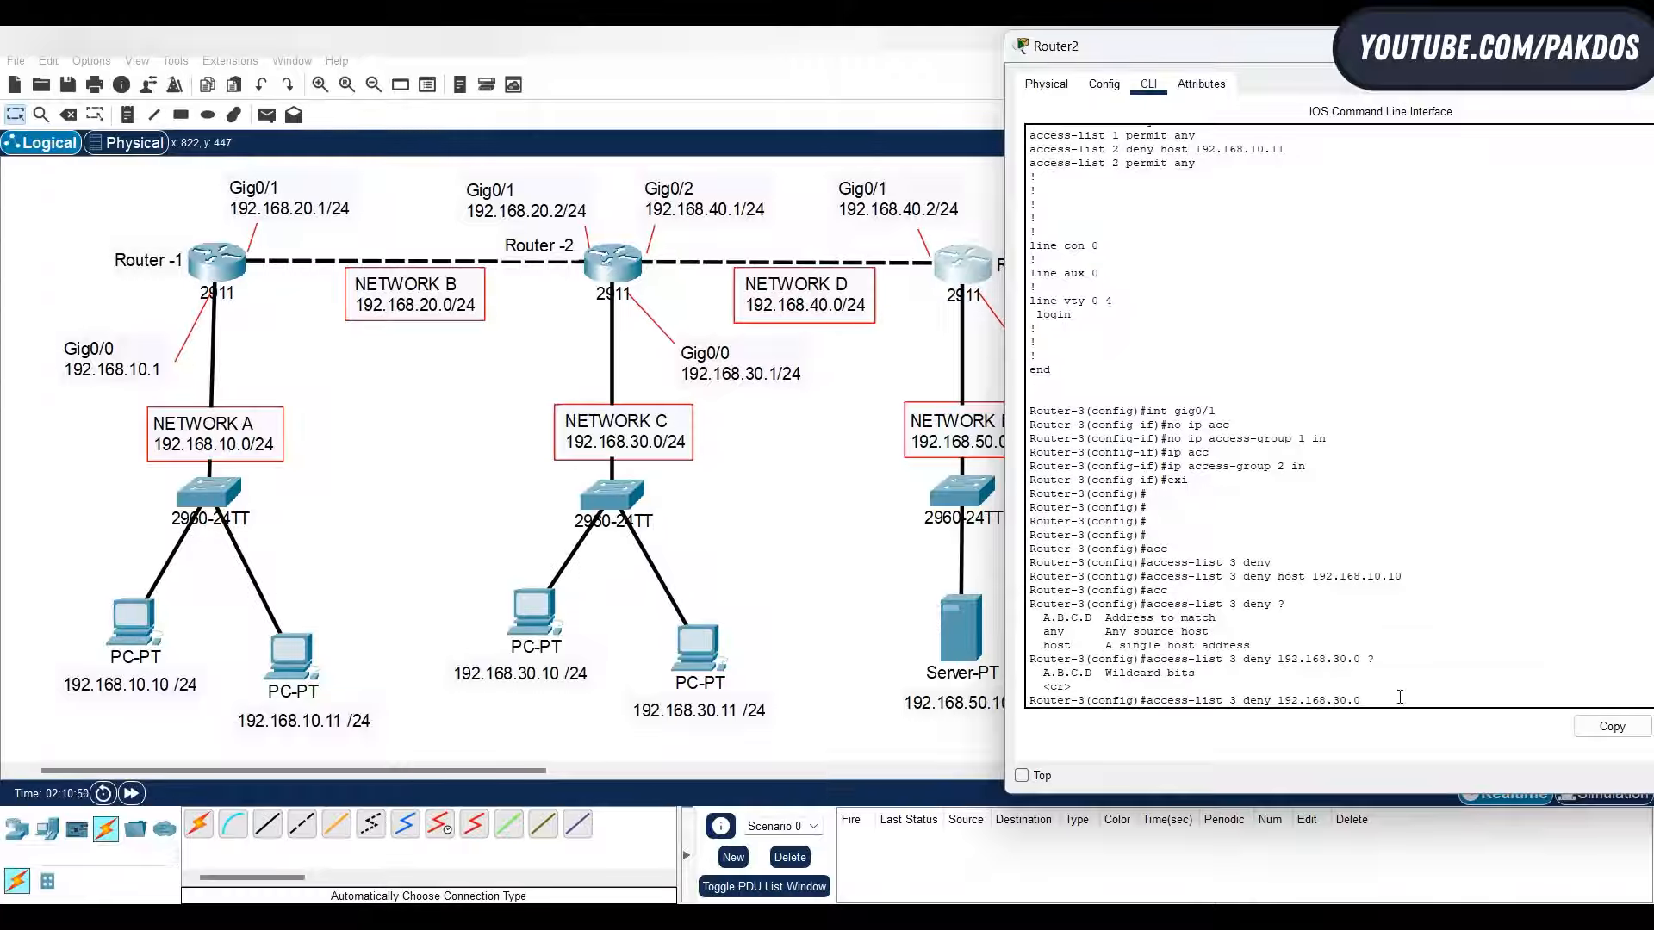
type("2")
- Complete the access list 3 deny rule for network 192.168.30.0 with wildcard mask 0.0.0.255
key("BackSpace")
type("255.255.255.")
type("0")
key("BackSpace")
key("BackSpace")
key("BackSpace")
key("BackSpace")
key("BackSpace")
key("BackSpace")
key("BackSpace")
key("BackSpace")
key("BackSpace")
key("BackSpace")
key("BackSpace")
key("BackSpace")
key("BackSpace")
key("BackSpace")
type("0.0.0.255")
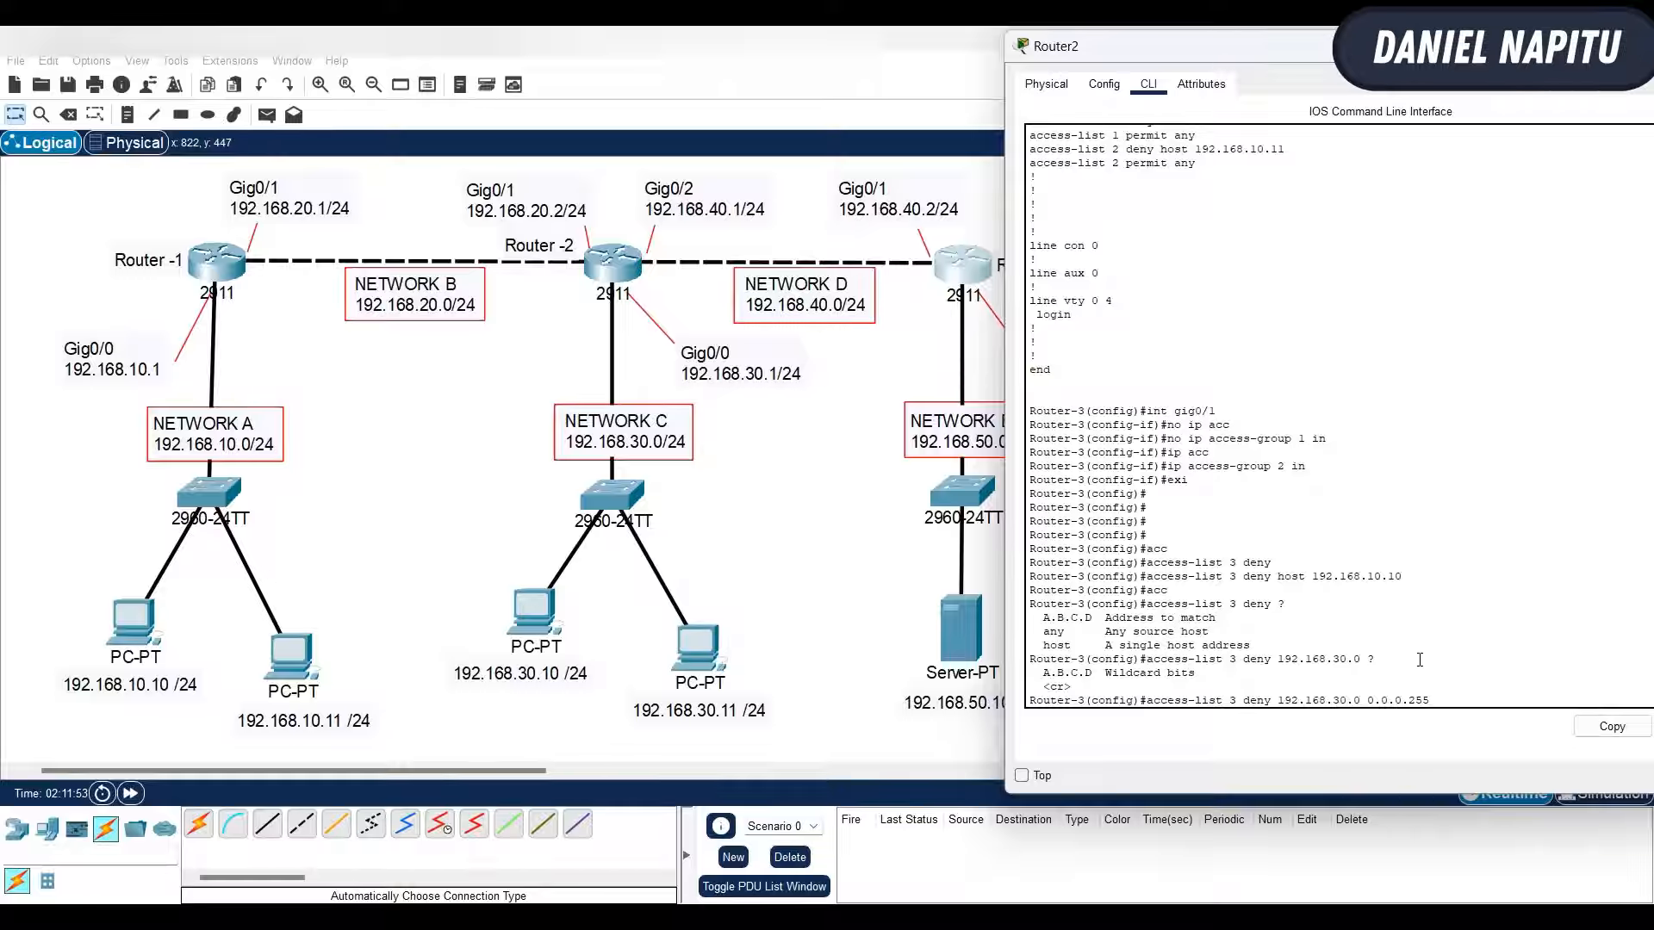
key("Return")
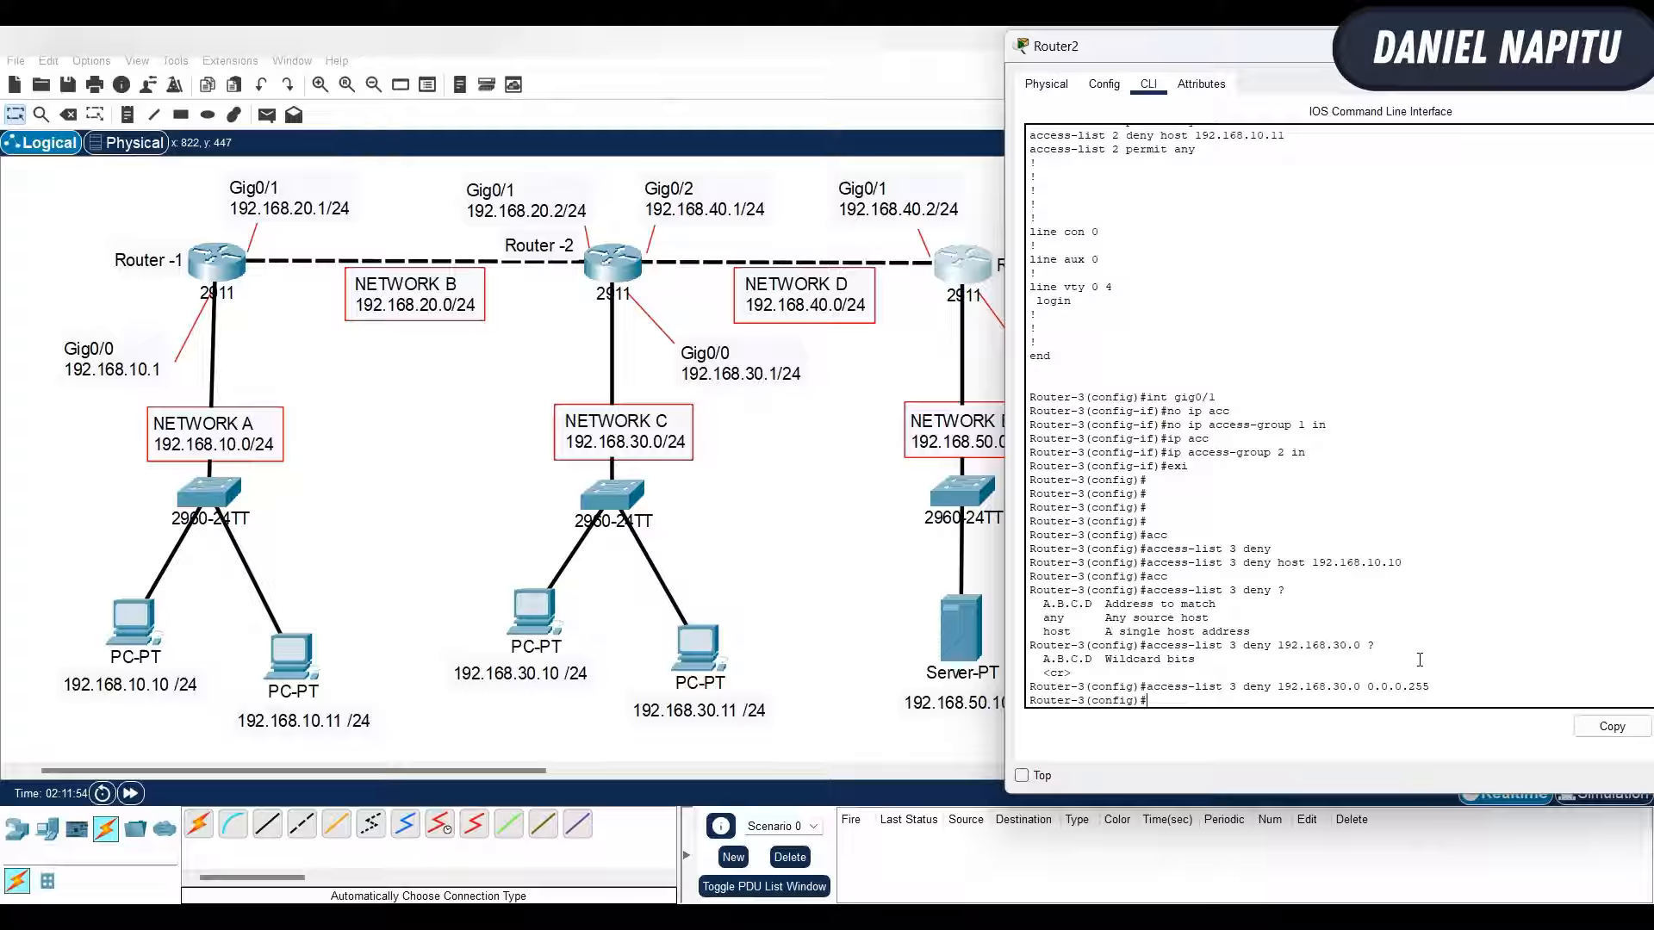
- Add a rule to access list 3 on Router-3 that permits any other traffic
left_click_drag(1314, 564, 1403, 563)
left_click_drag(1277, 687, 1430, 688)
left_click(1323, 698)
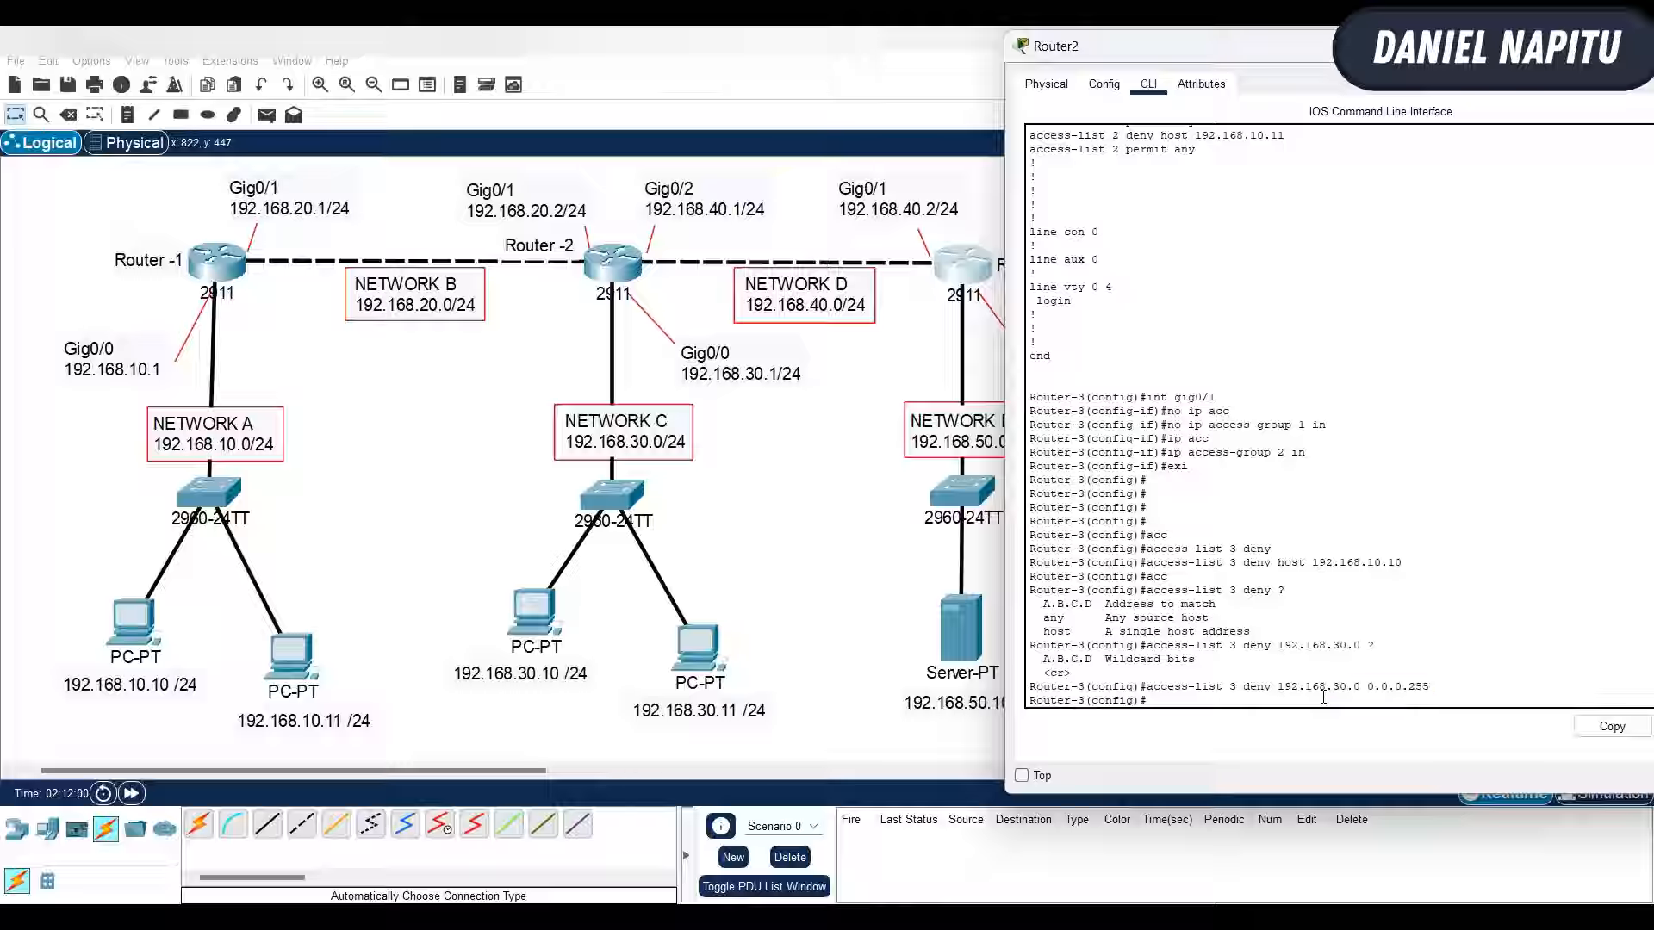
type("acc")
key("Tab")
type("3 permit any")
key("Return")
key("Return")
key("Return")
key("Return")
key("Return")
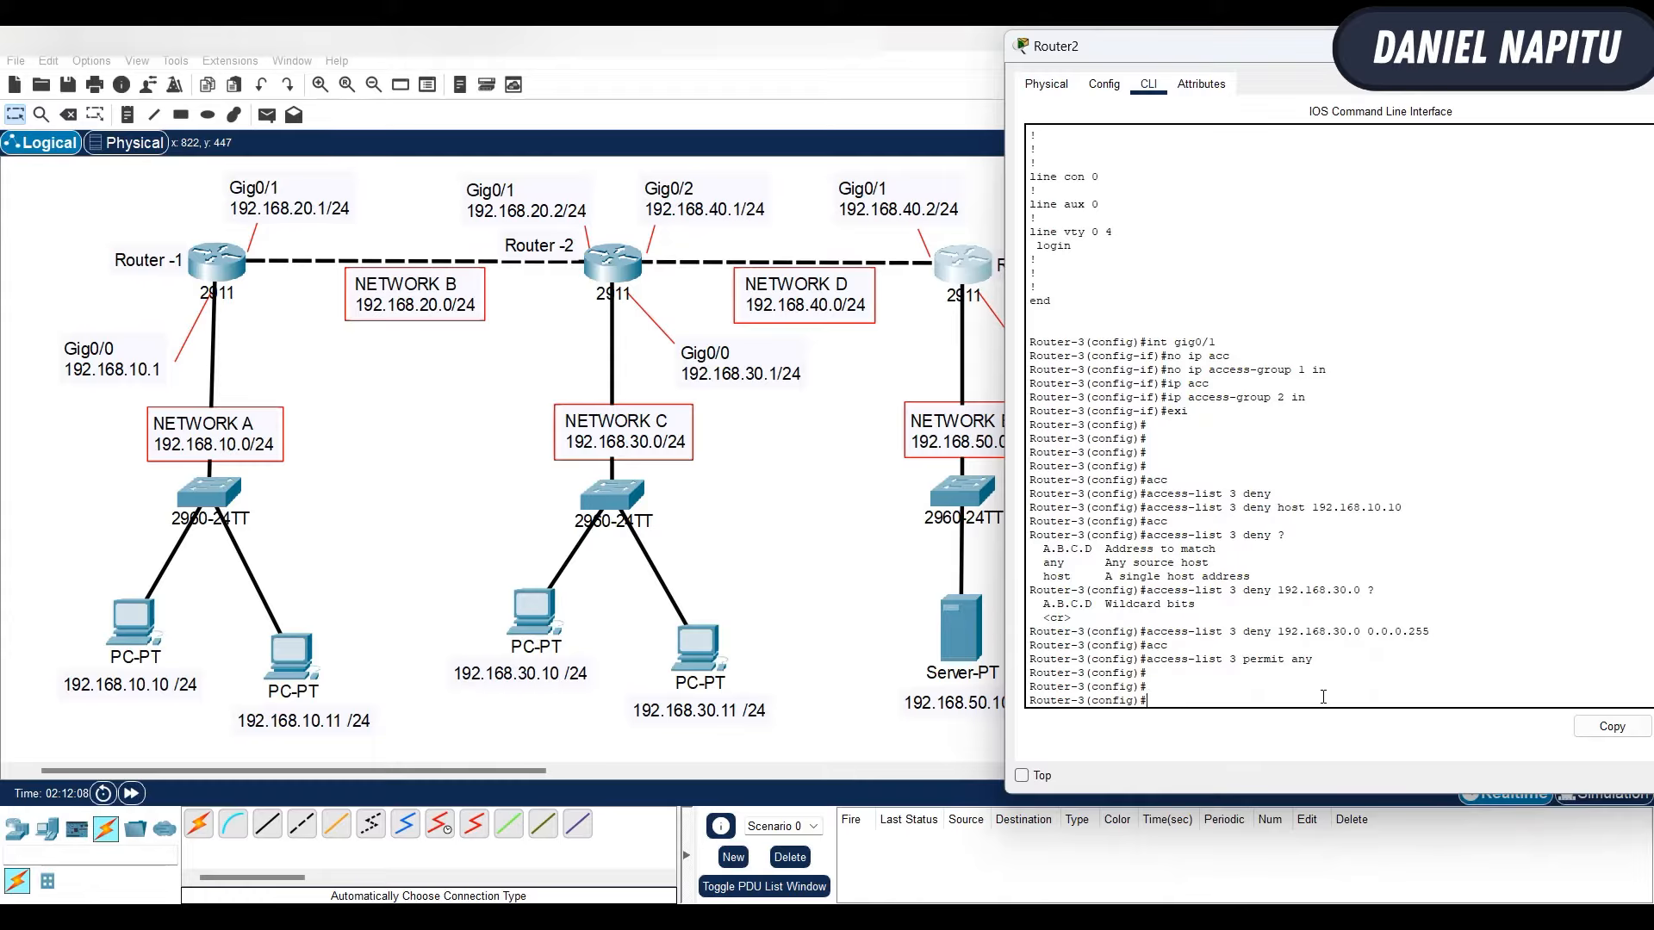
- Display Router-3's running configuration and examine the access list entries and the access group applied to GigabitEthernet0/1
type("do sh run")
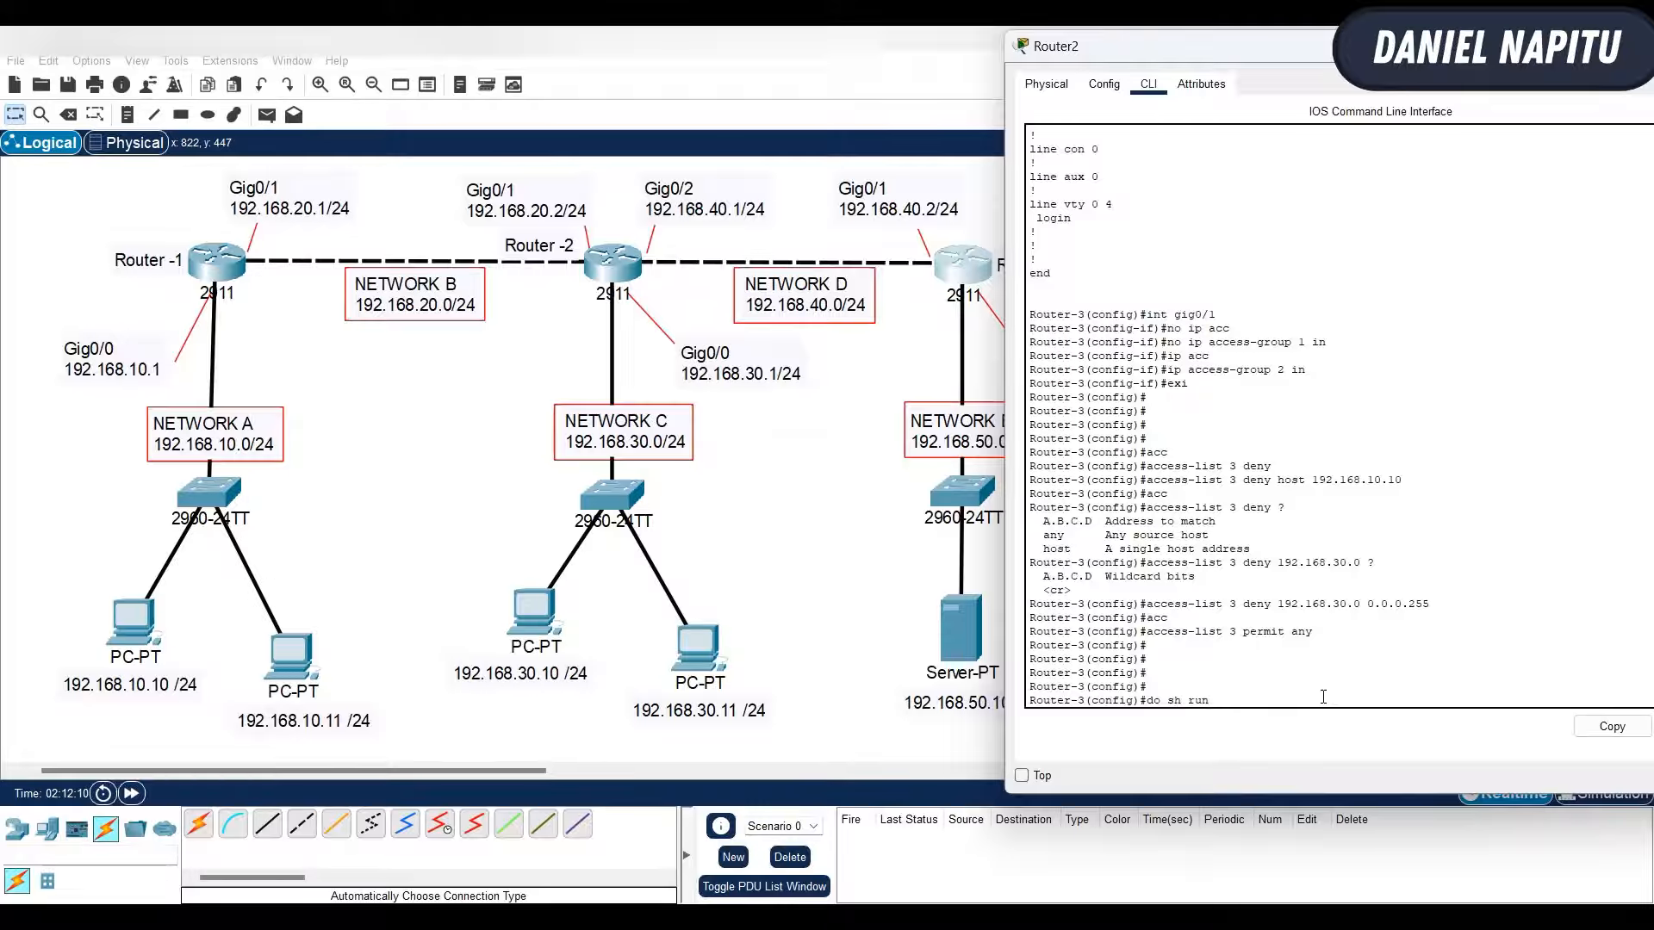
key("Return")
key("space")
key("space")
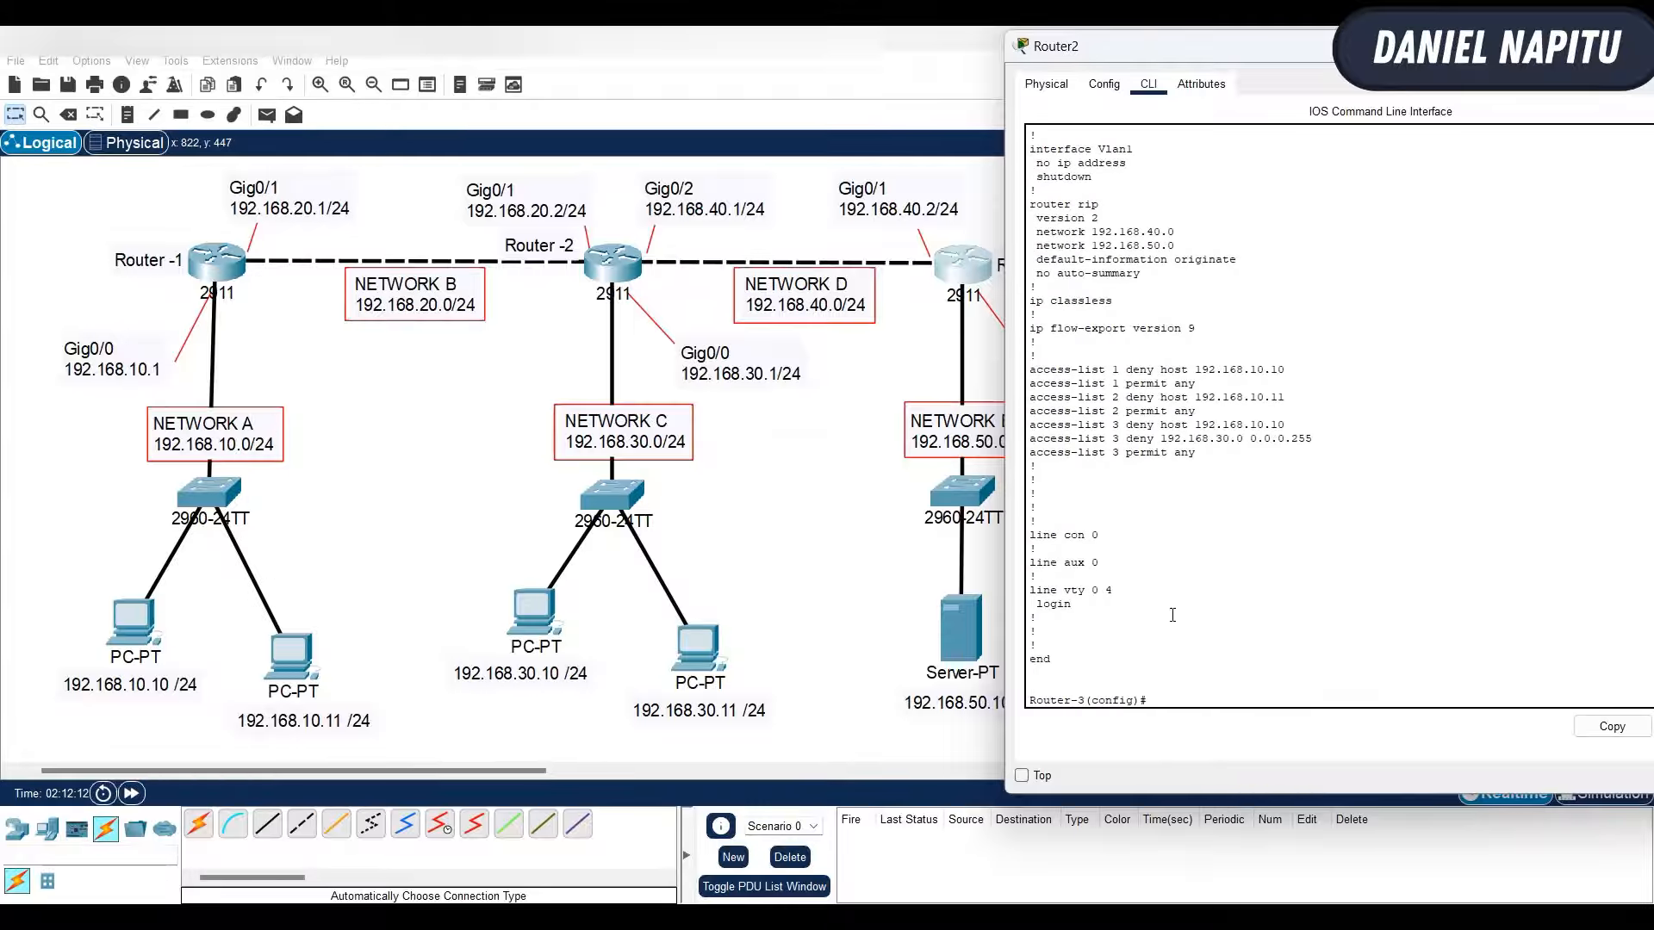
left_click_drag(1030, 369, 1213, 410)
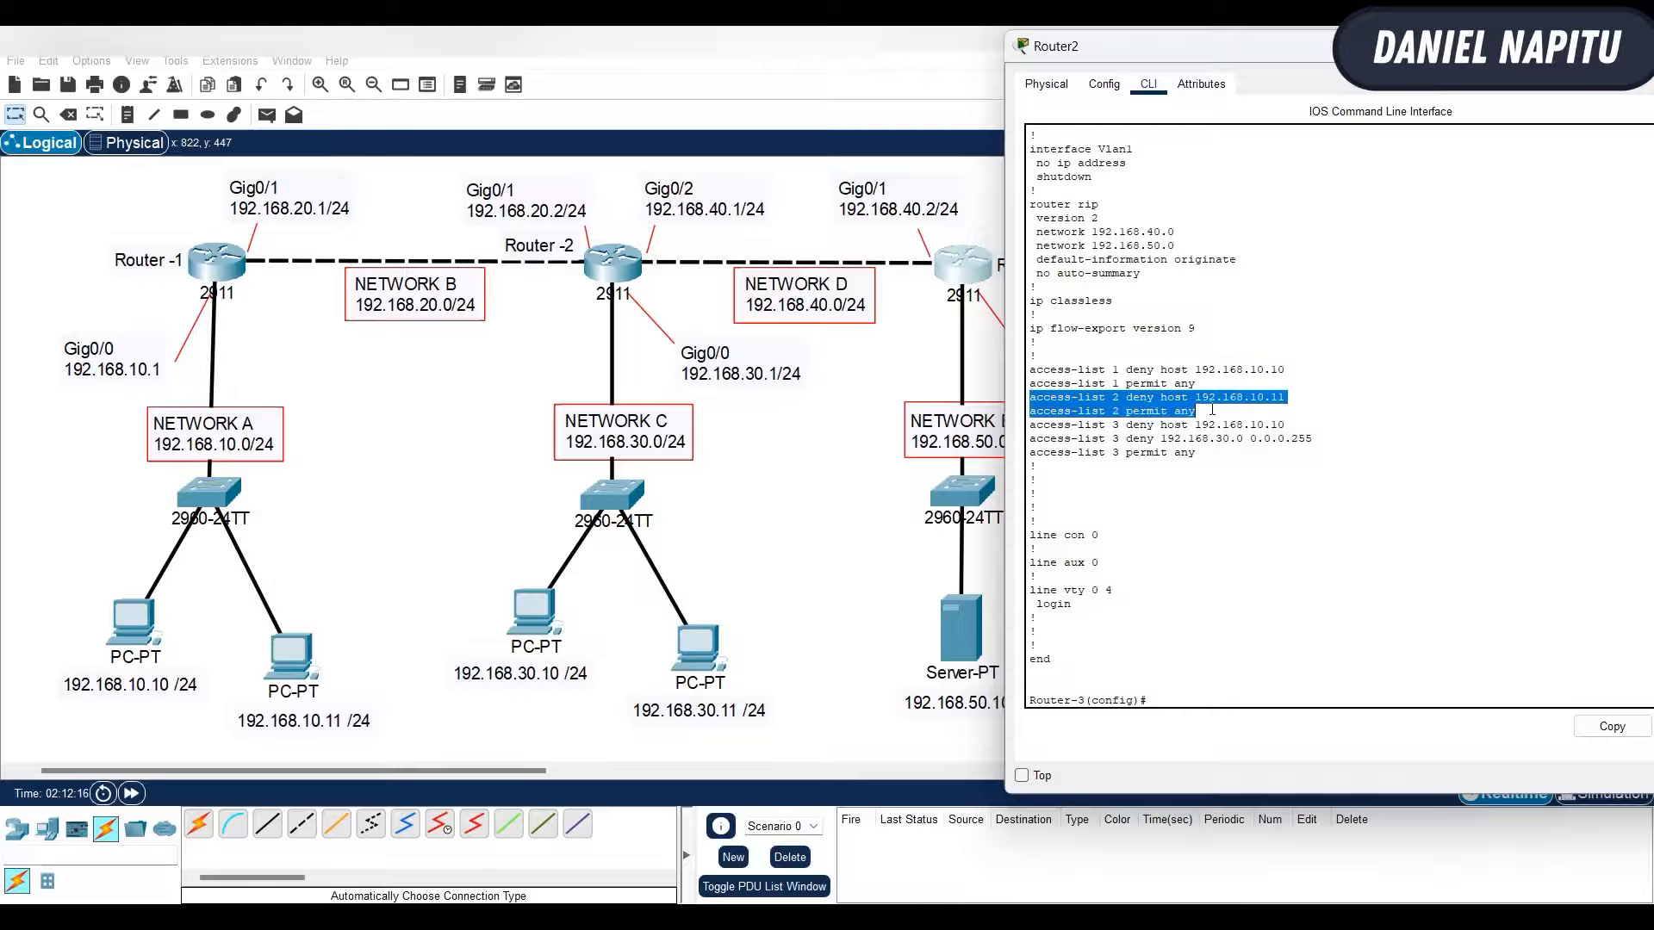
left_click_drag(1031, 425, 1228, 457)
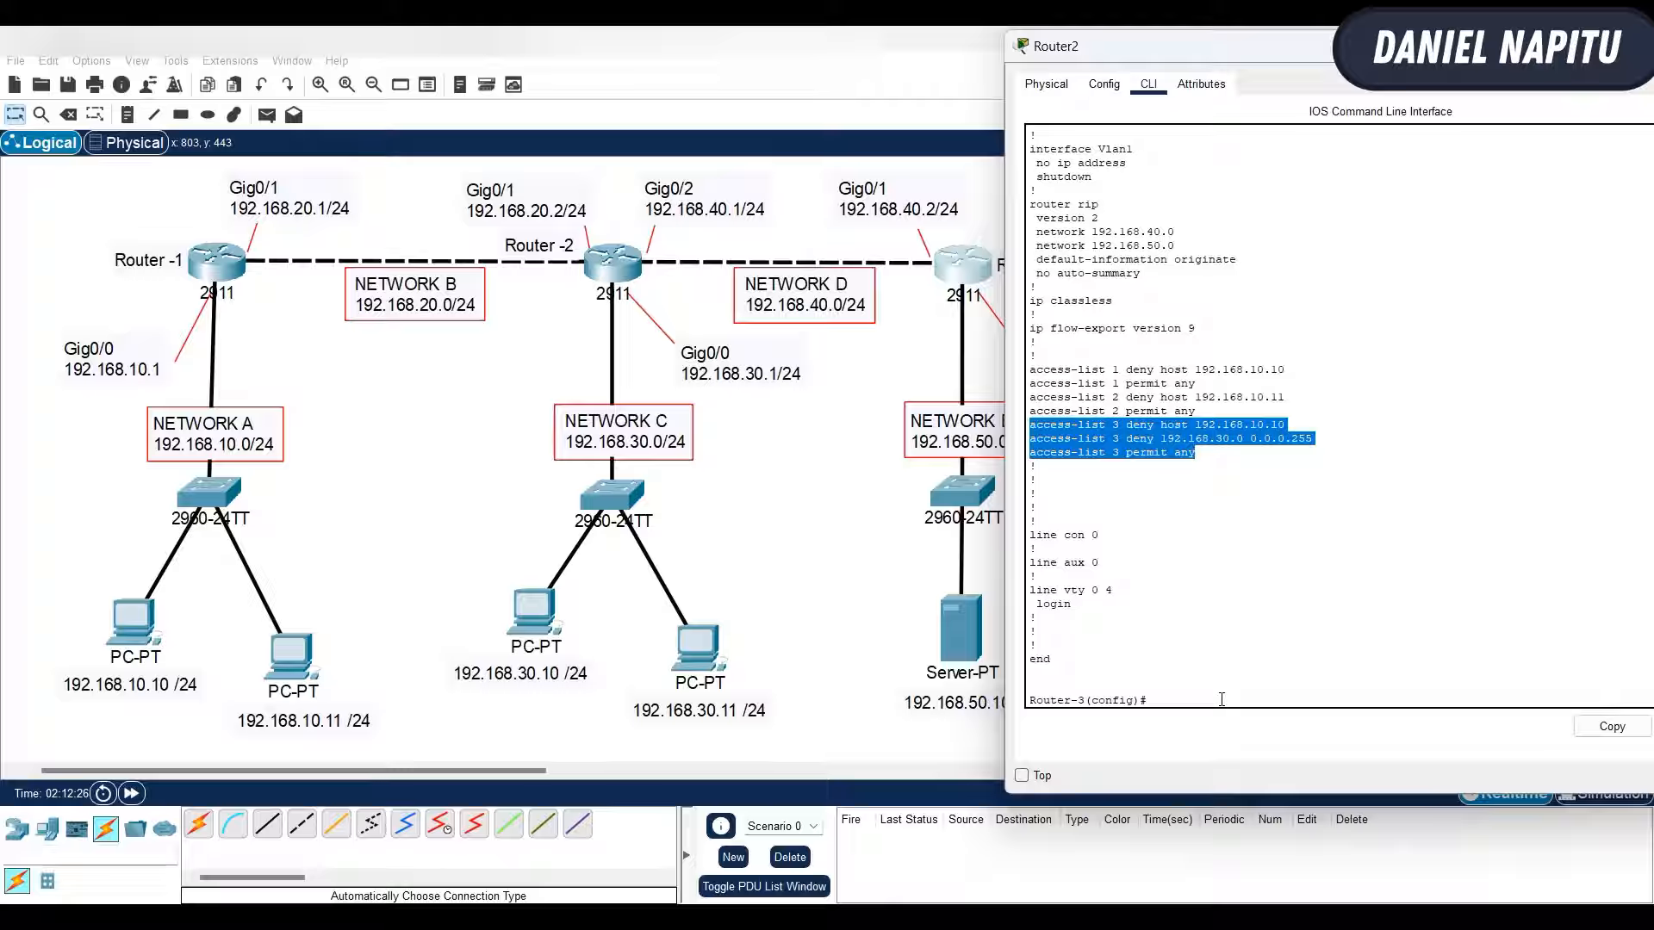
left_click(1222, 699)
scroll(1267, 629, "up", 5)
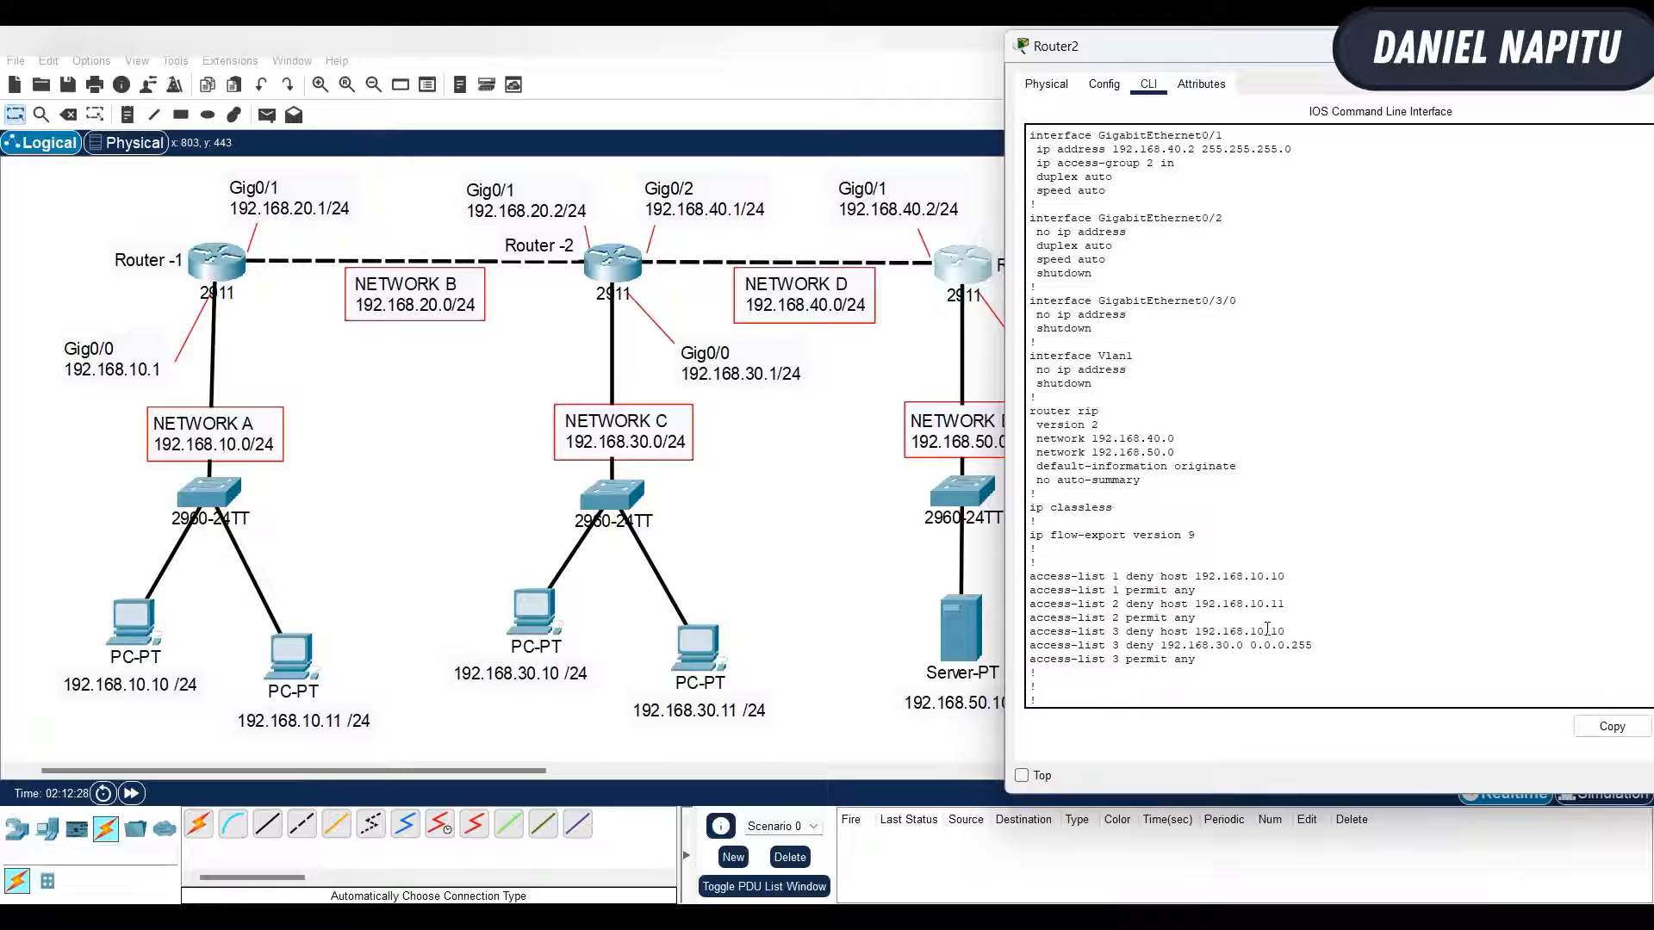
scroll(1267, 629, "down", 5)
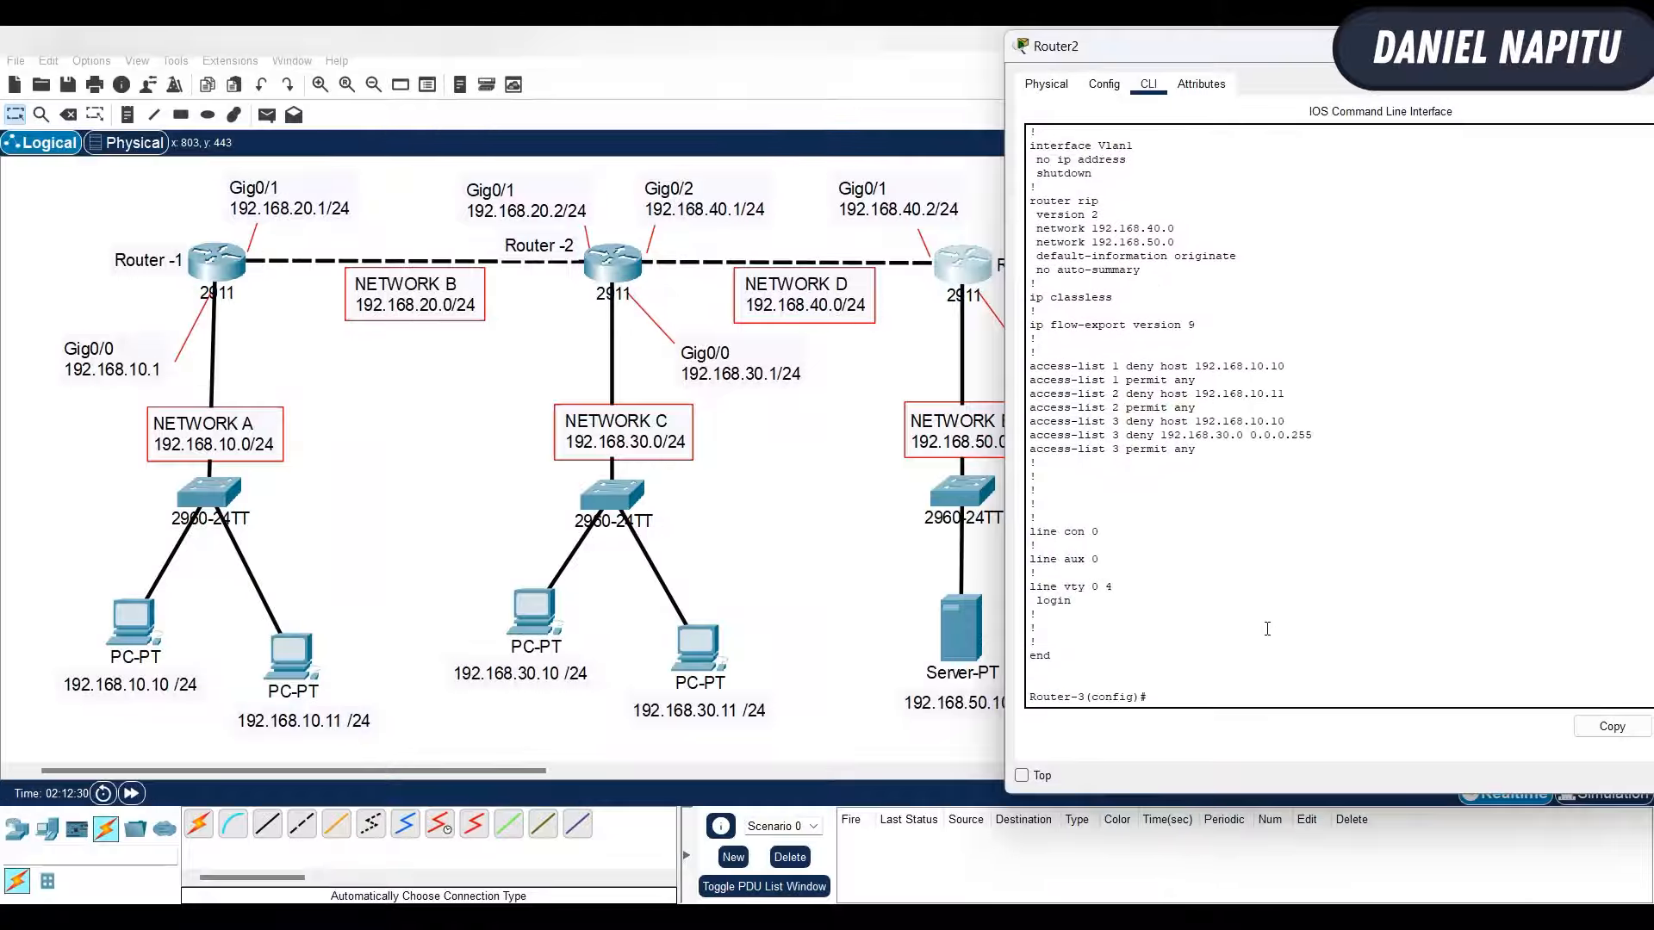
- Remove the inbound access group 2 from interface gig0/1 on Router-3
type("int gig0/1")
key("Return")
type("nfig-if)#no ip acc")
key("Tab")
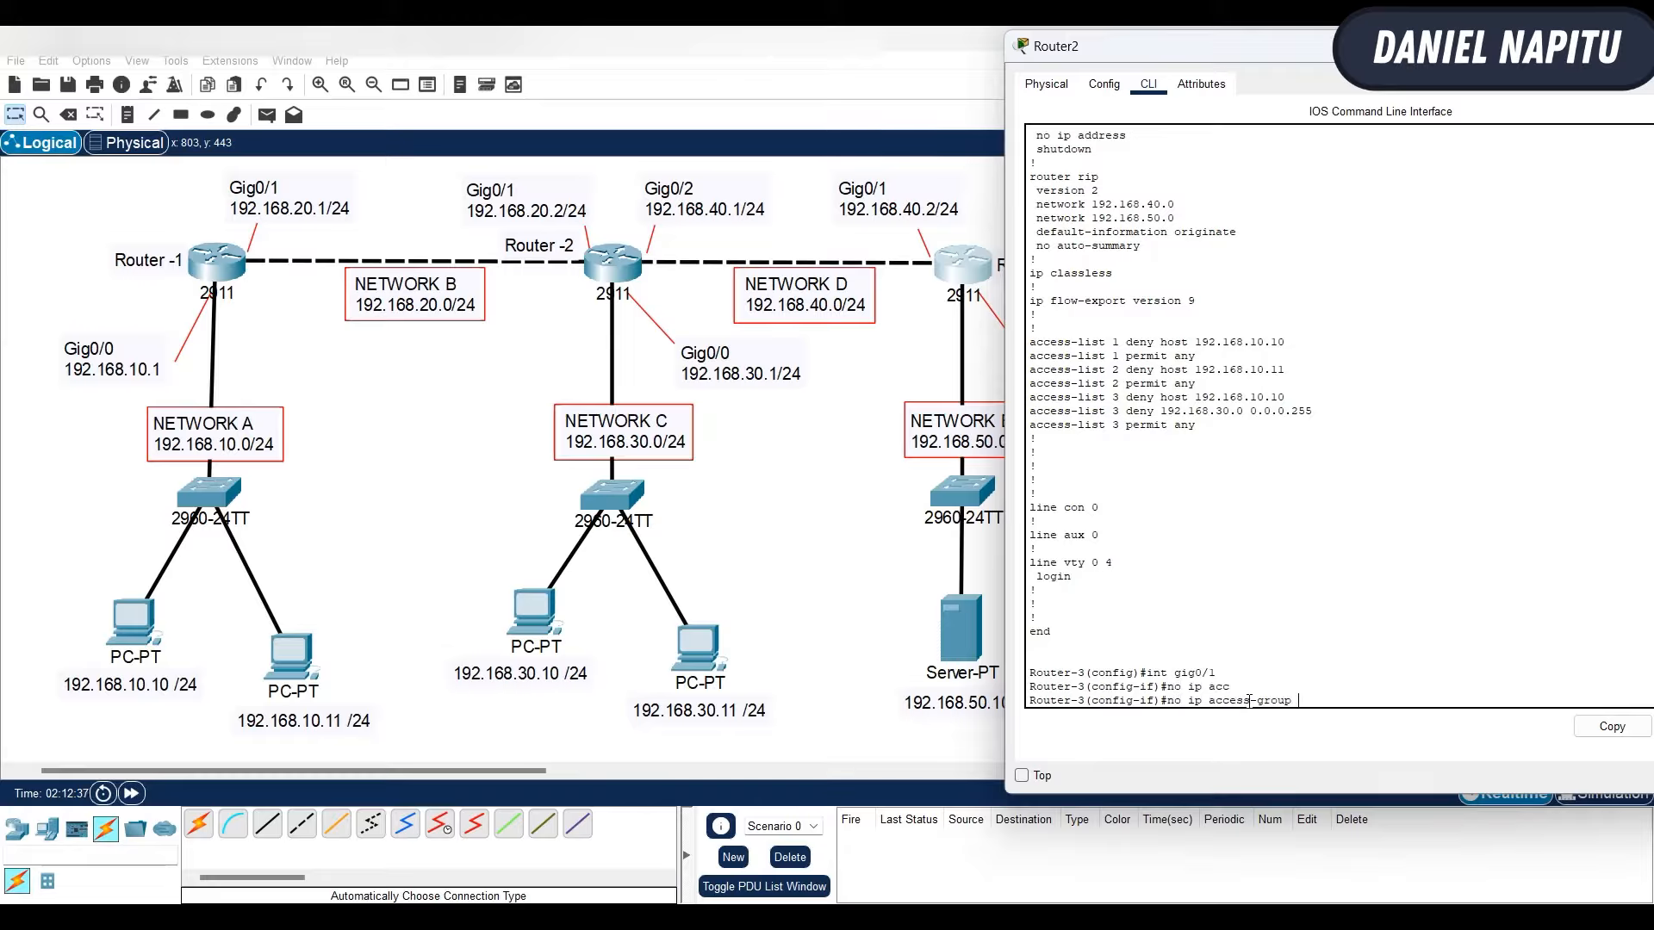
type("2 in")
key("Return")
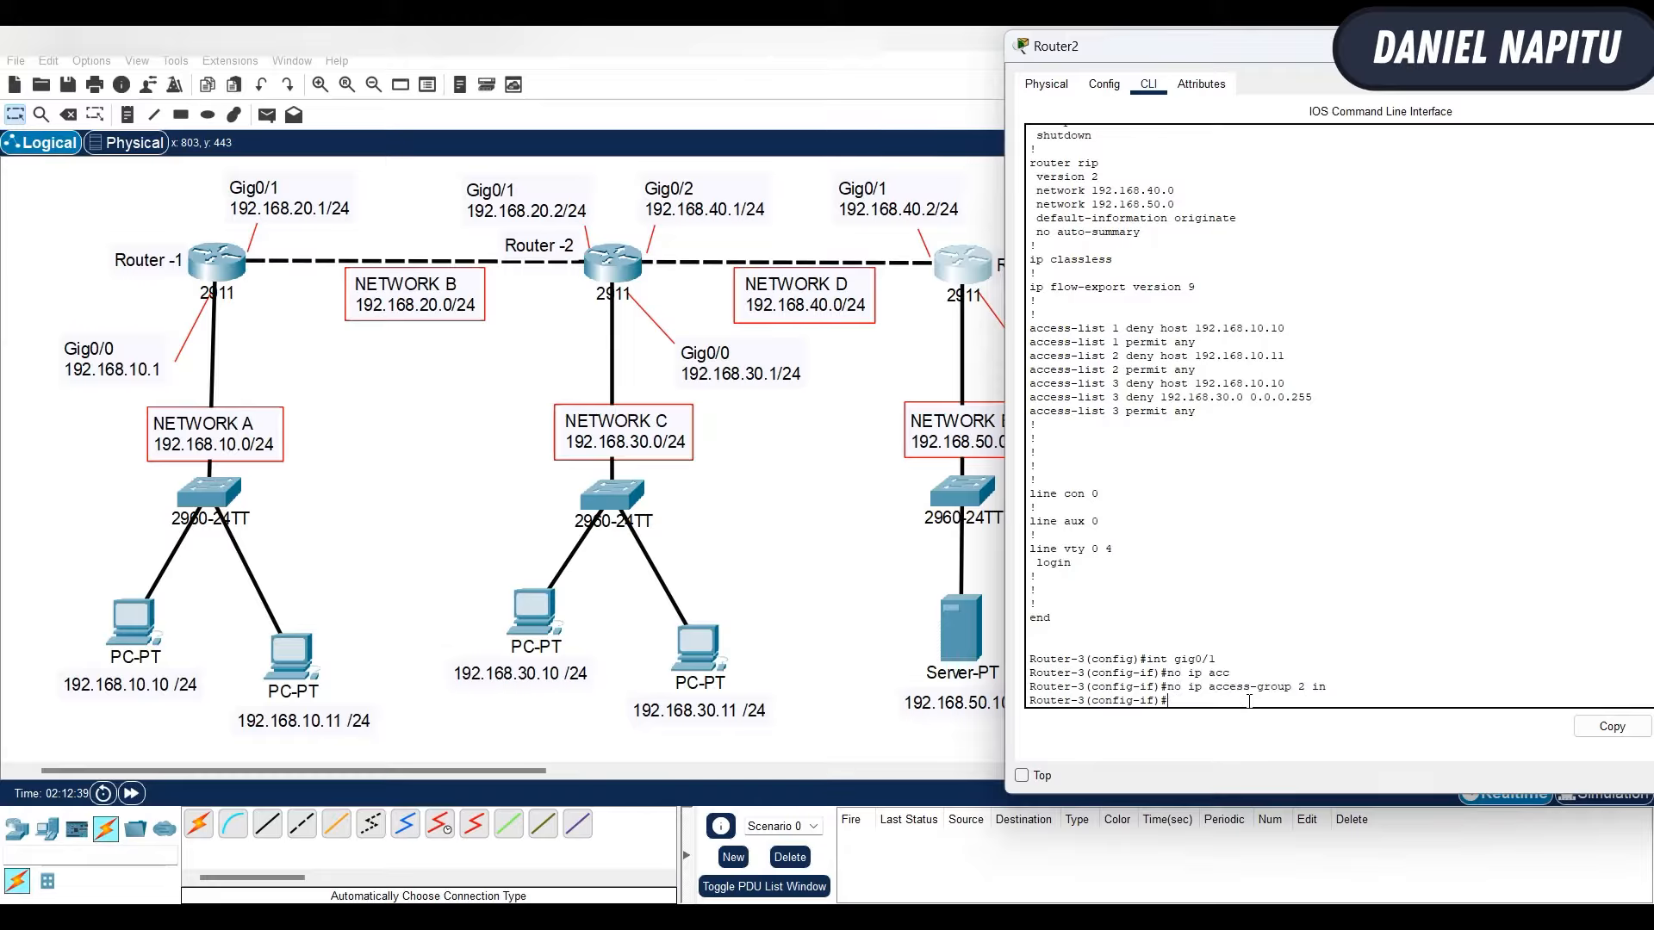
- Apply access list 3 to incoming traffic on Router-3's gig0/1 interface
type("ip acc")
key("Tab")
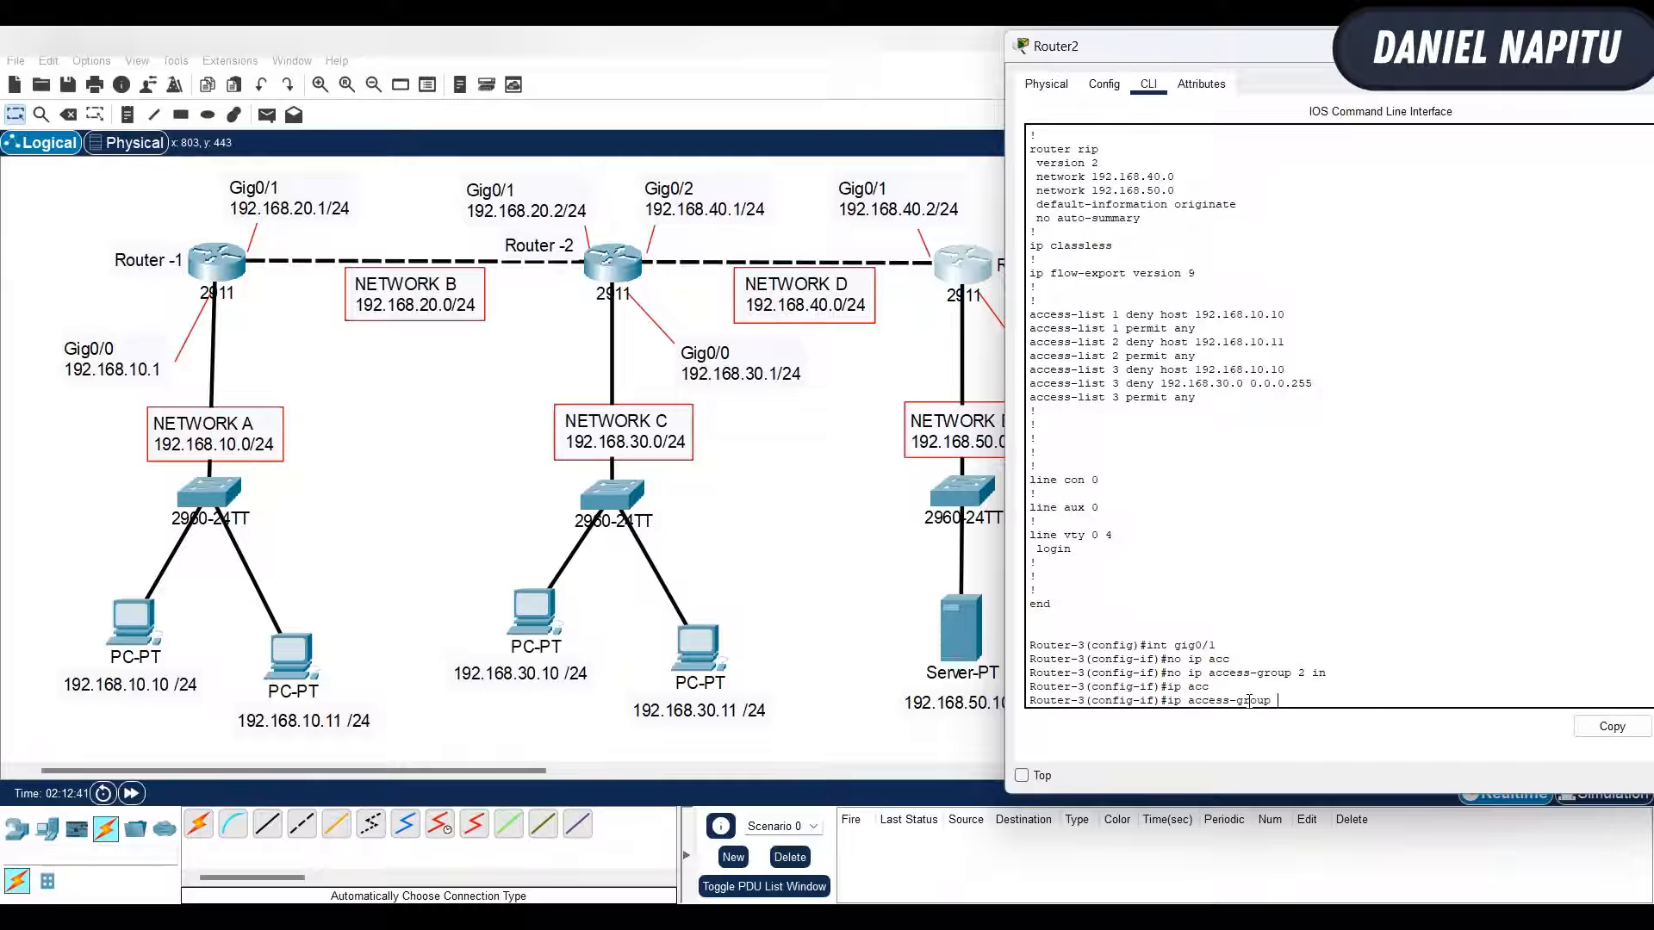
type("3 in")
key("Return")
key("Return")
key("Return")
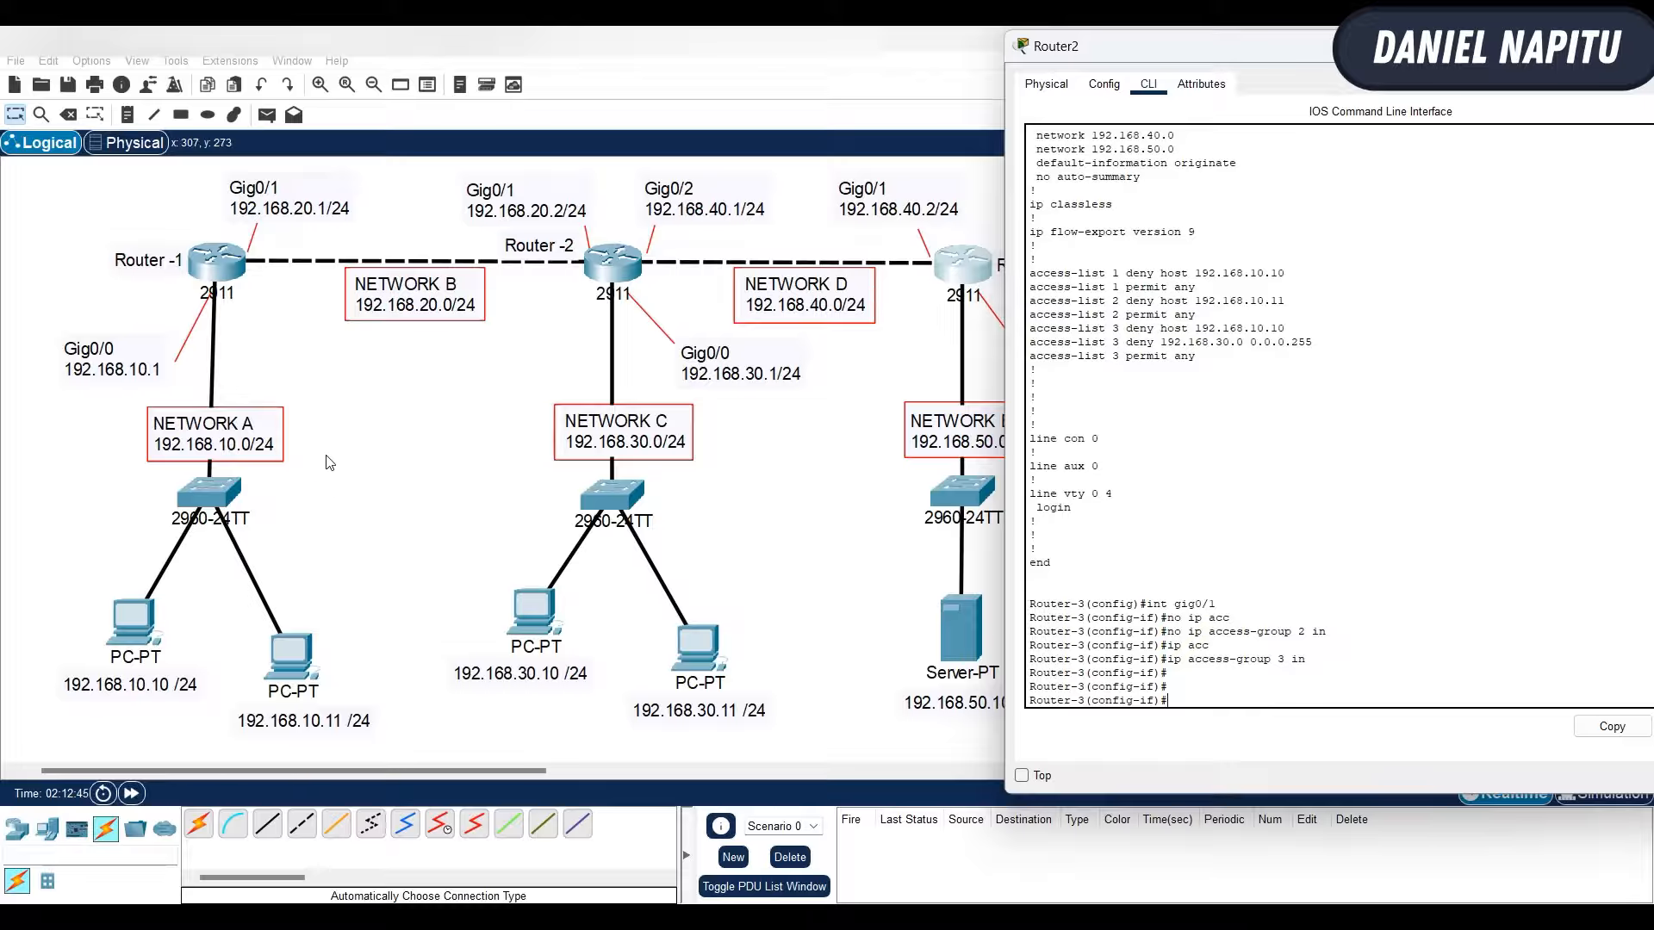
- Ping 192.168.50.1 from PC 192.168.10.10 and from PC 192.168.10.11, and return to the topology
left_click(383, 510)
left_click(143, 630)
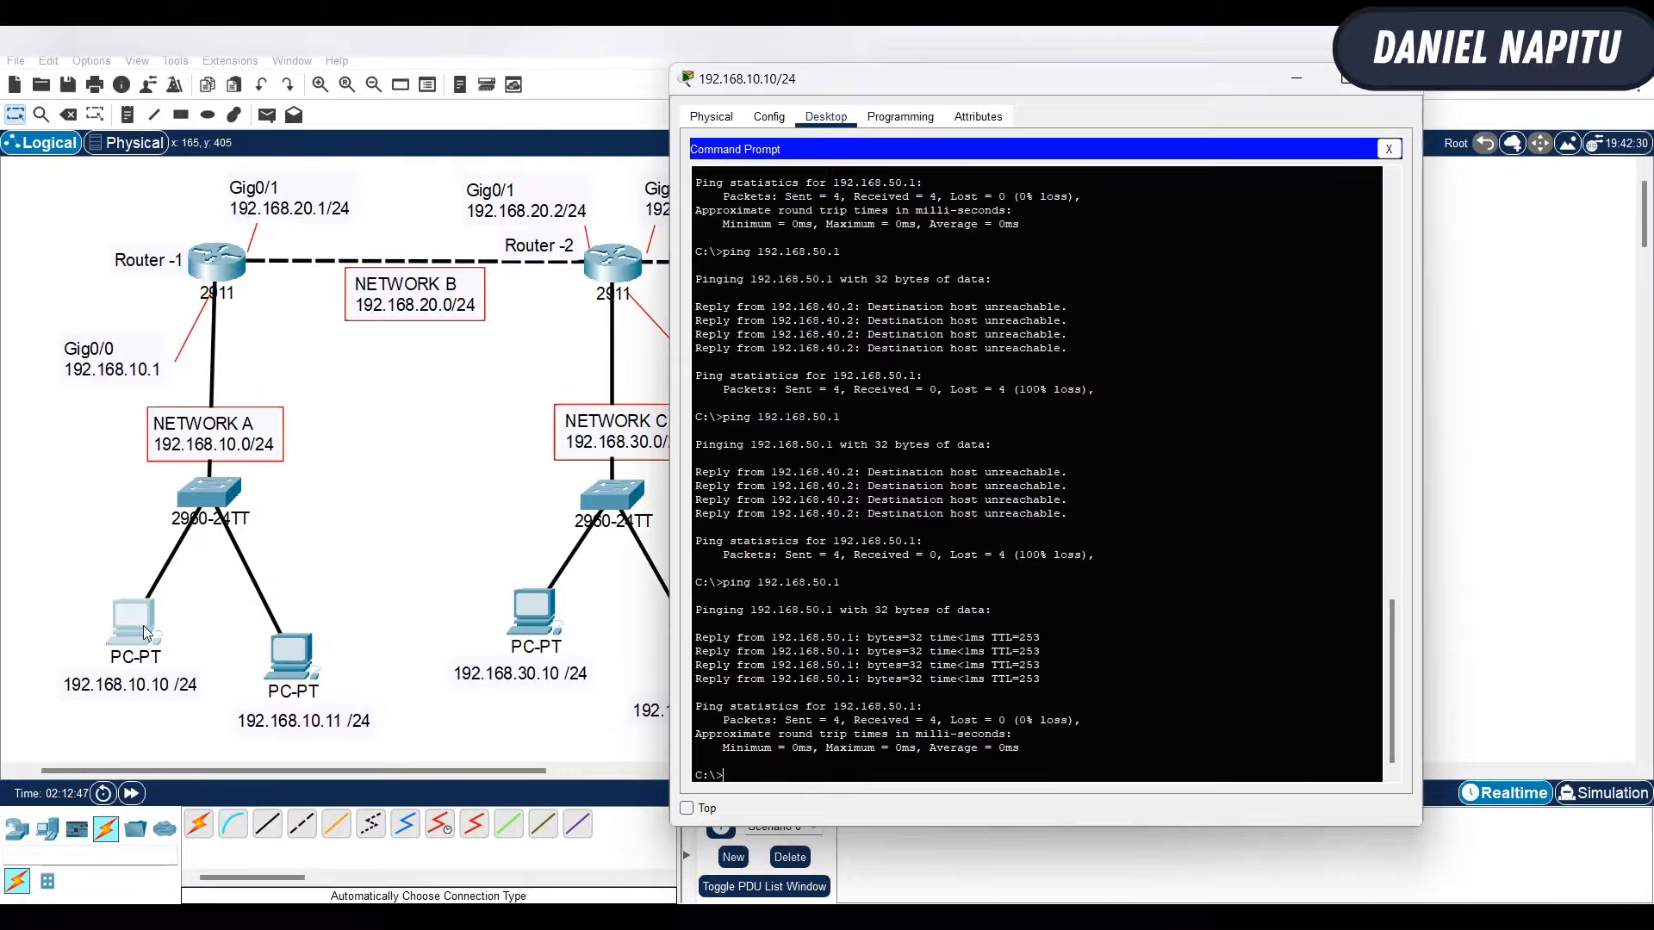
key("Up")
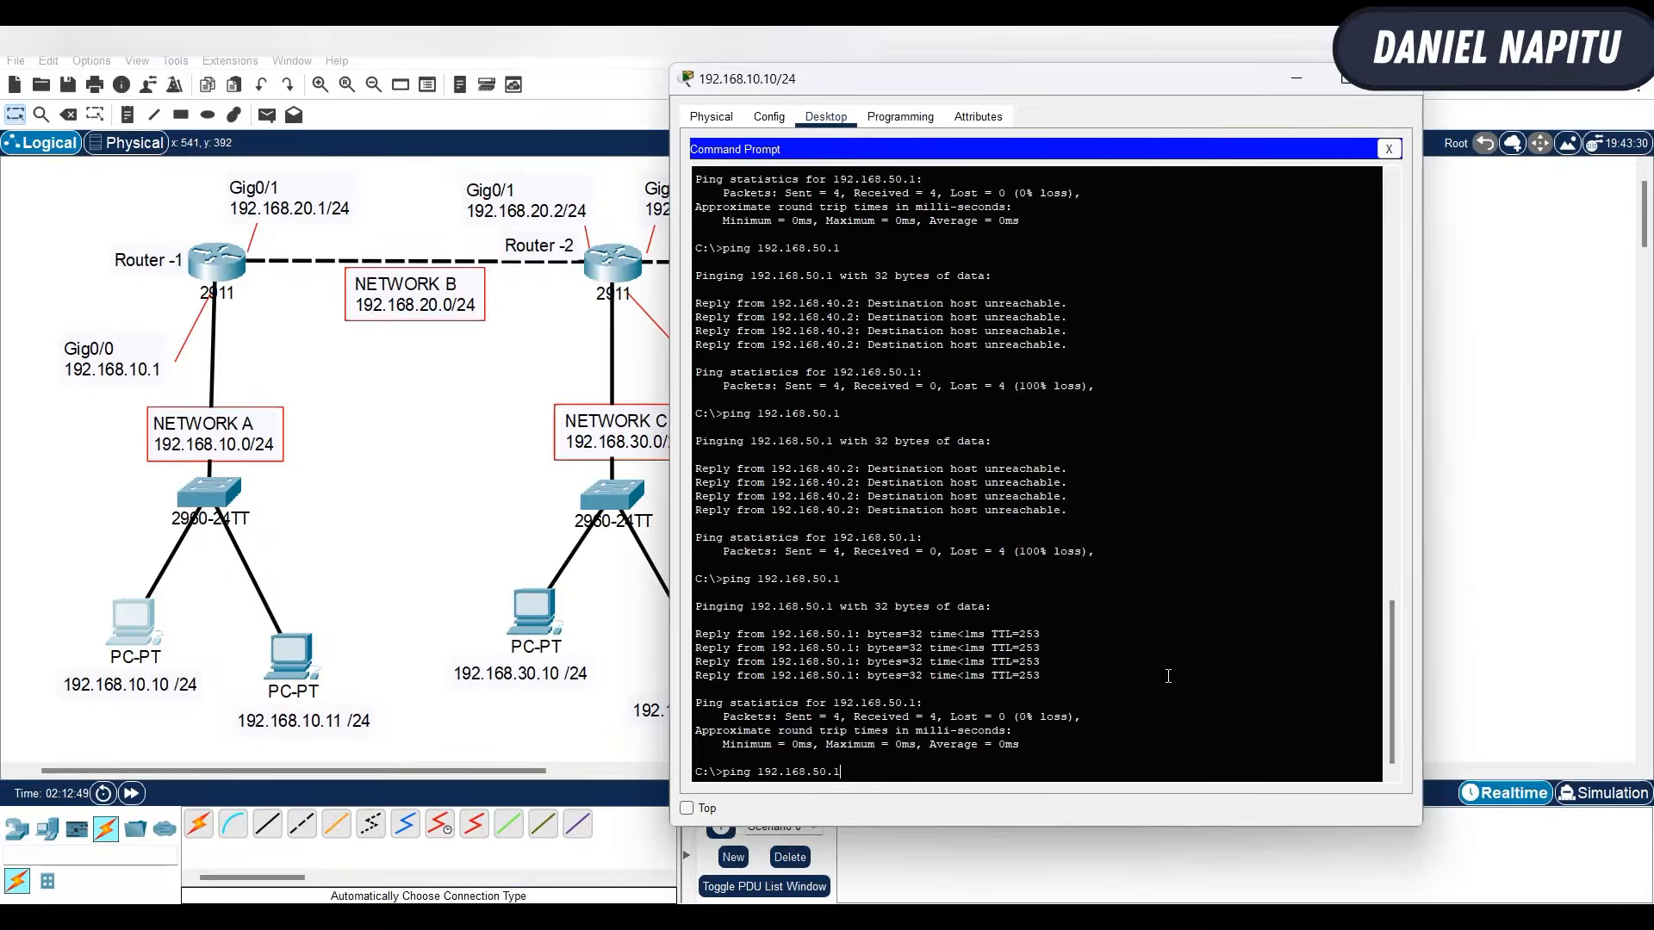
key("Return")
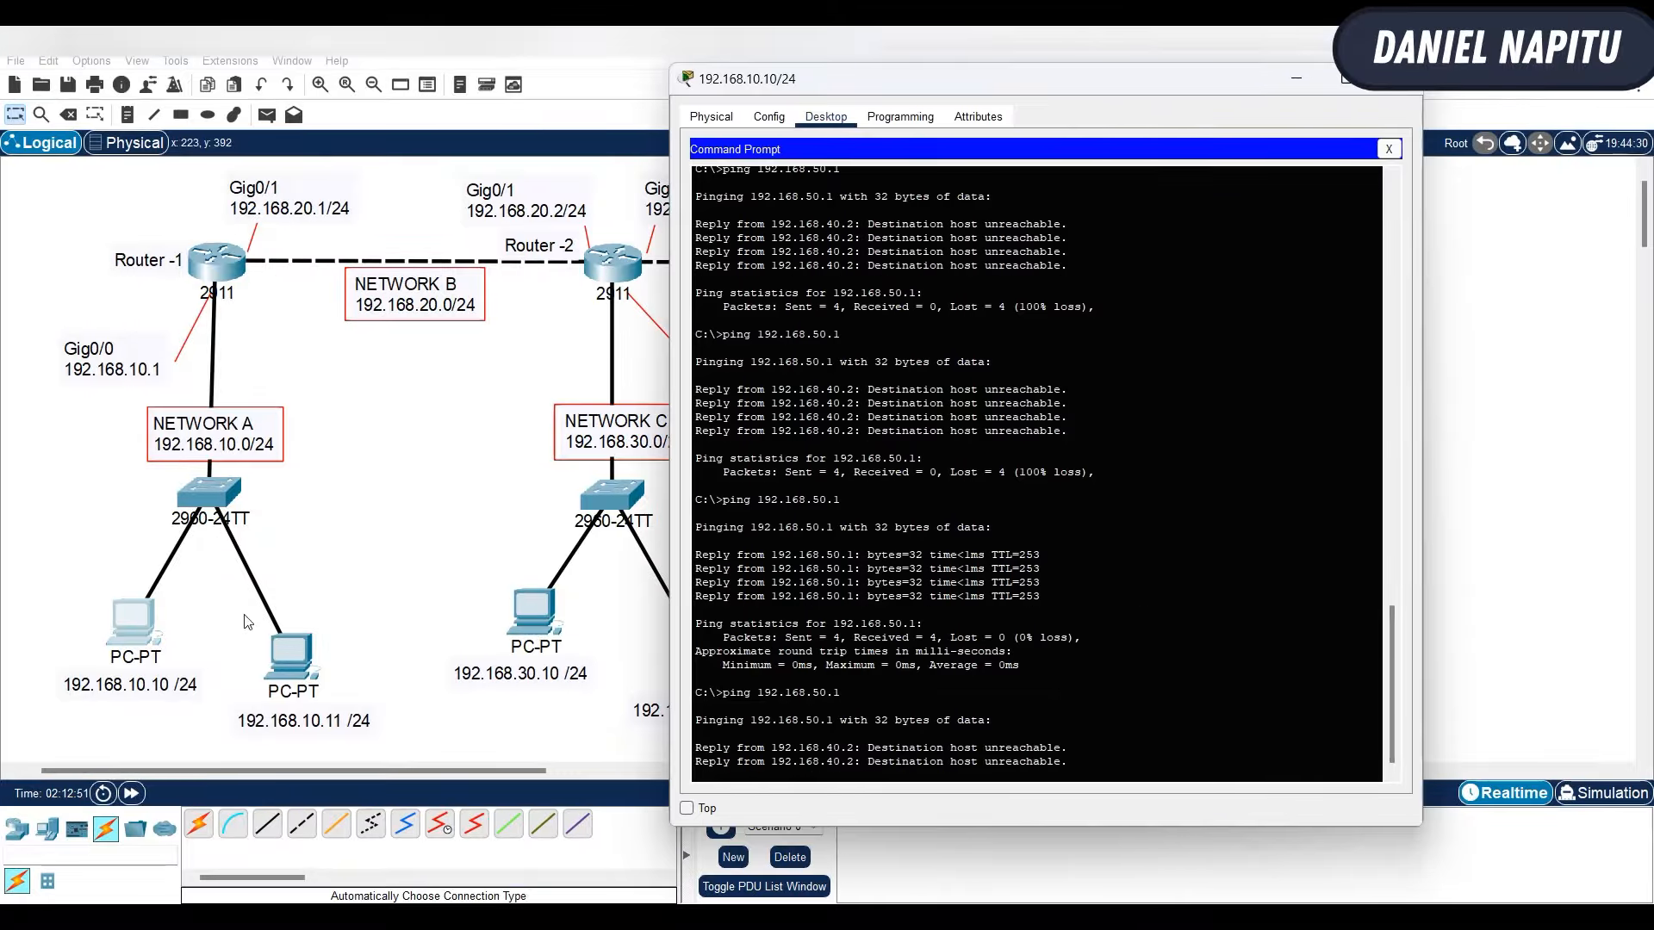
left_click(308, 657)
key("Up")
key("Return")
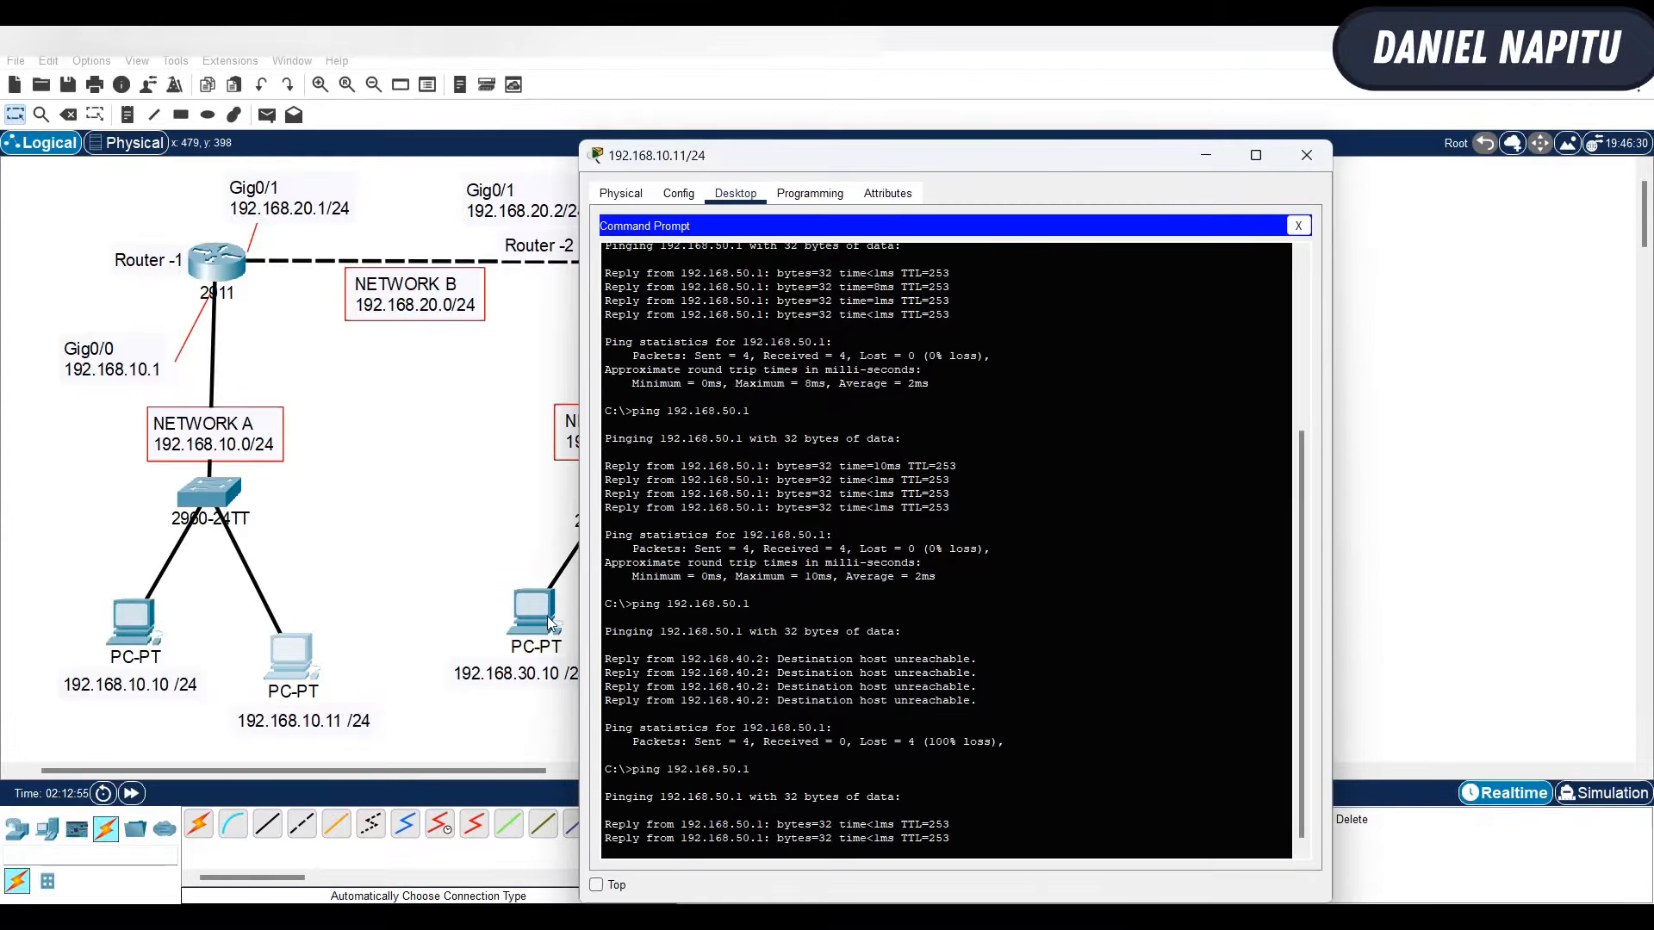
left_click(449, 519)
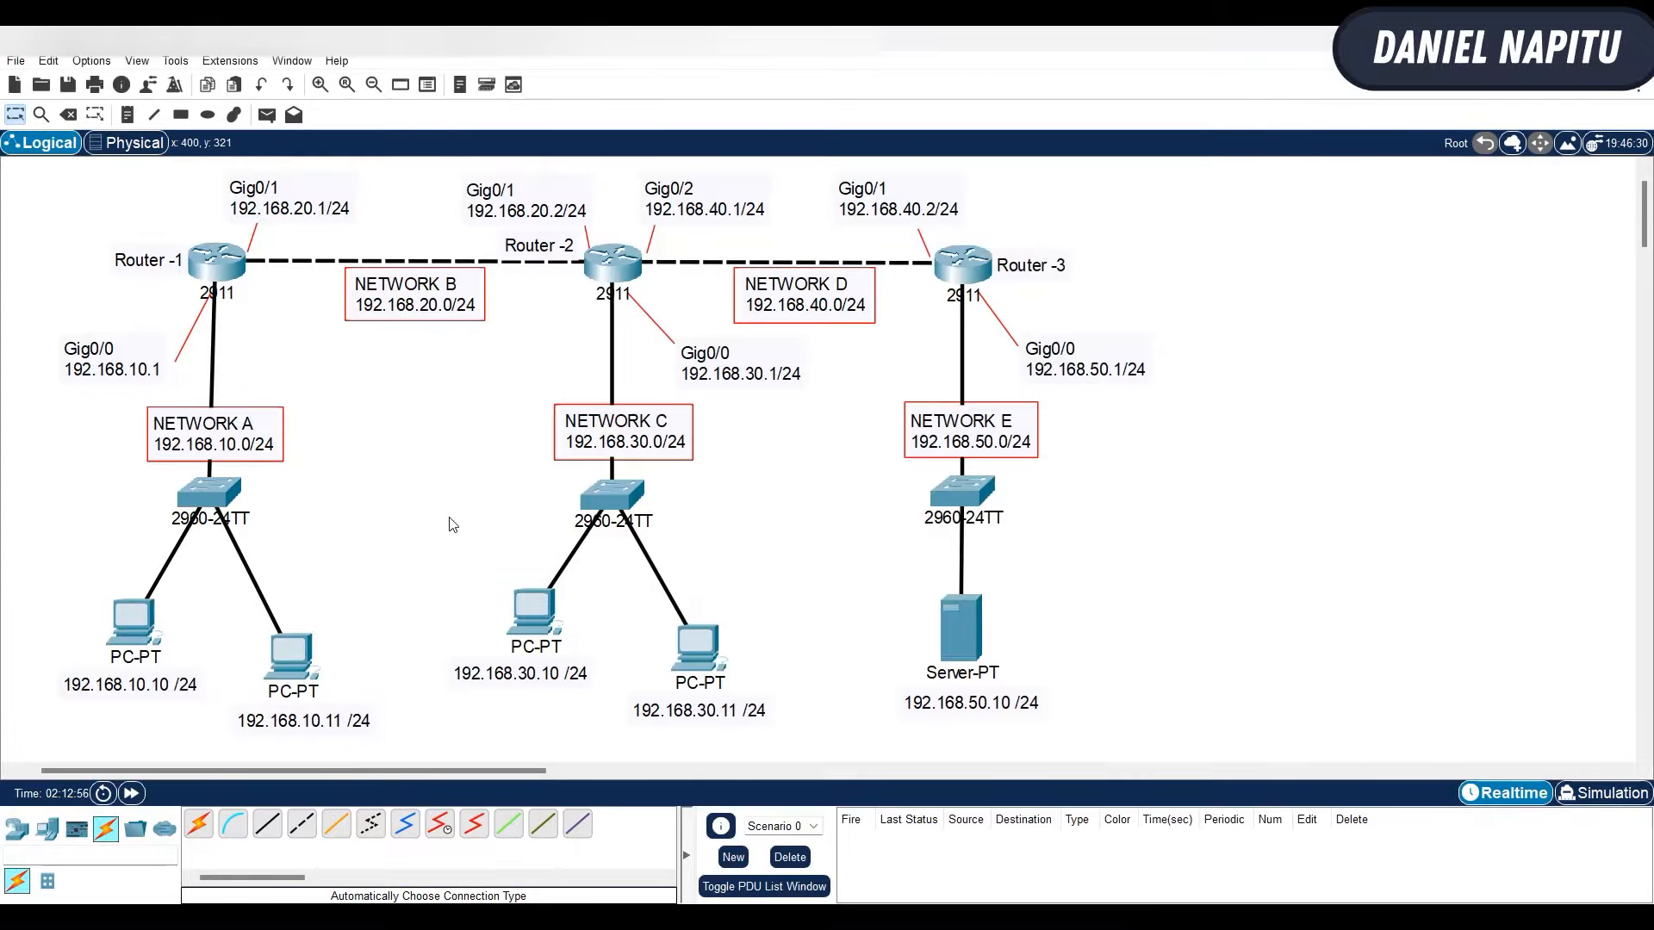
- Test network C by pinging 192.168.50.1 from PC 192.168.30.10 and server 192.168.50.10 from PC 192.168.30.11
left_click(536, 612)
key("Up")
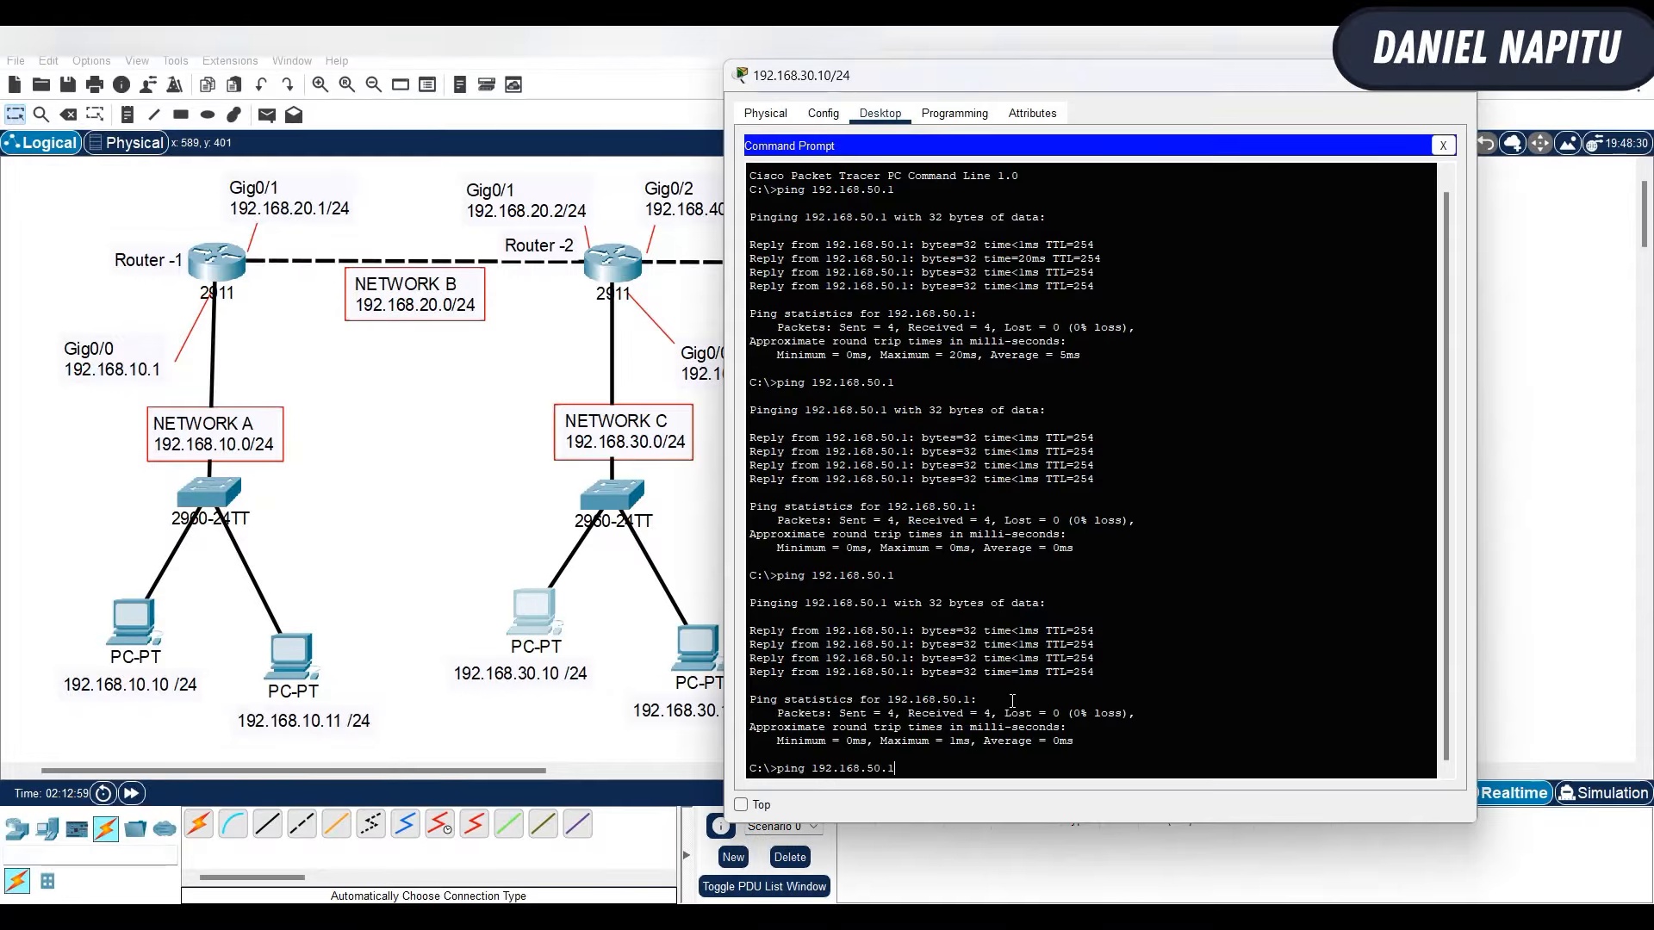
key("Return")
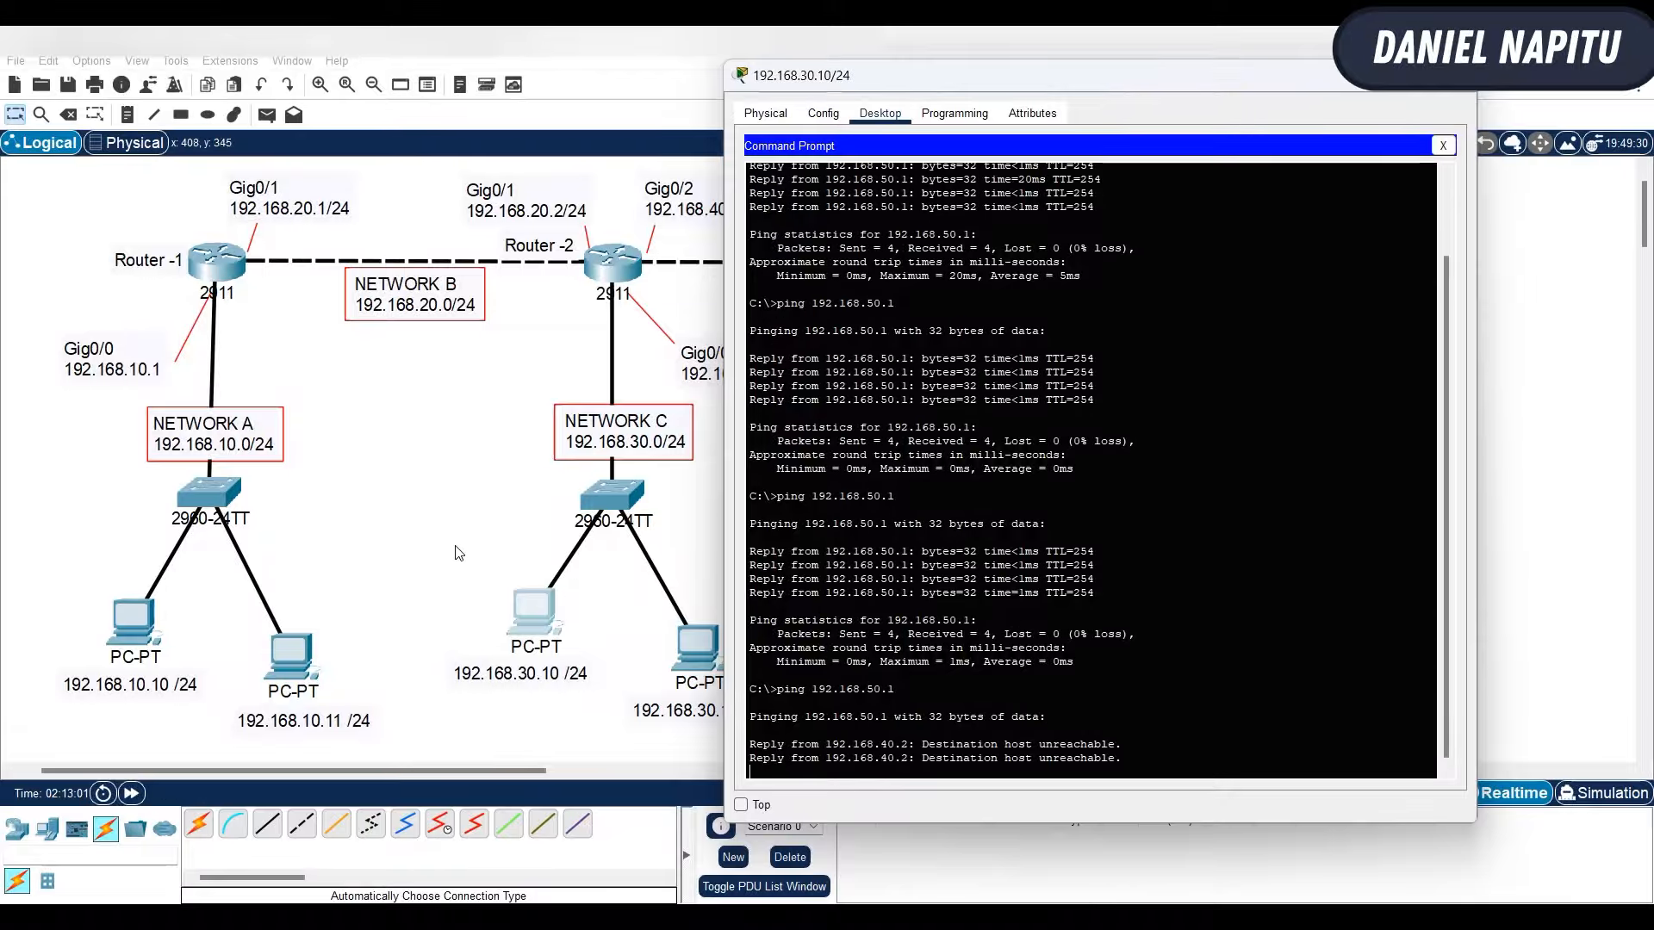
left_click(462, 557)
left_click(714, 639)
key("Up")
key("Return")
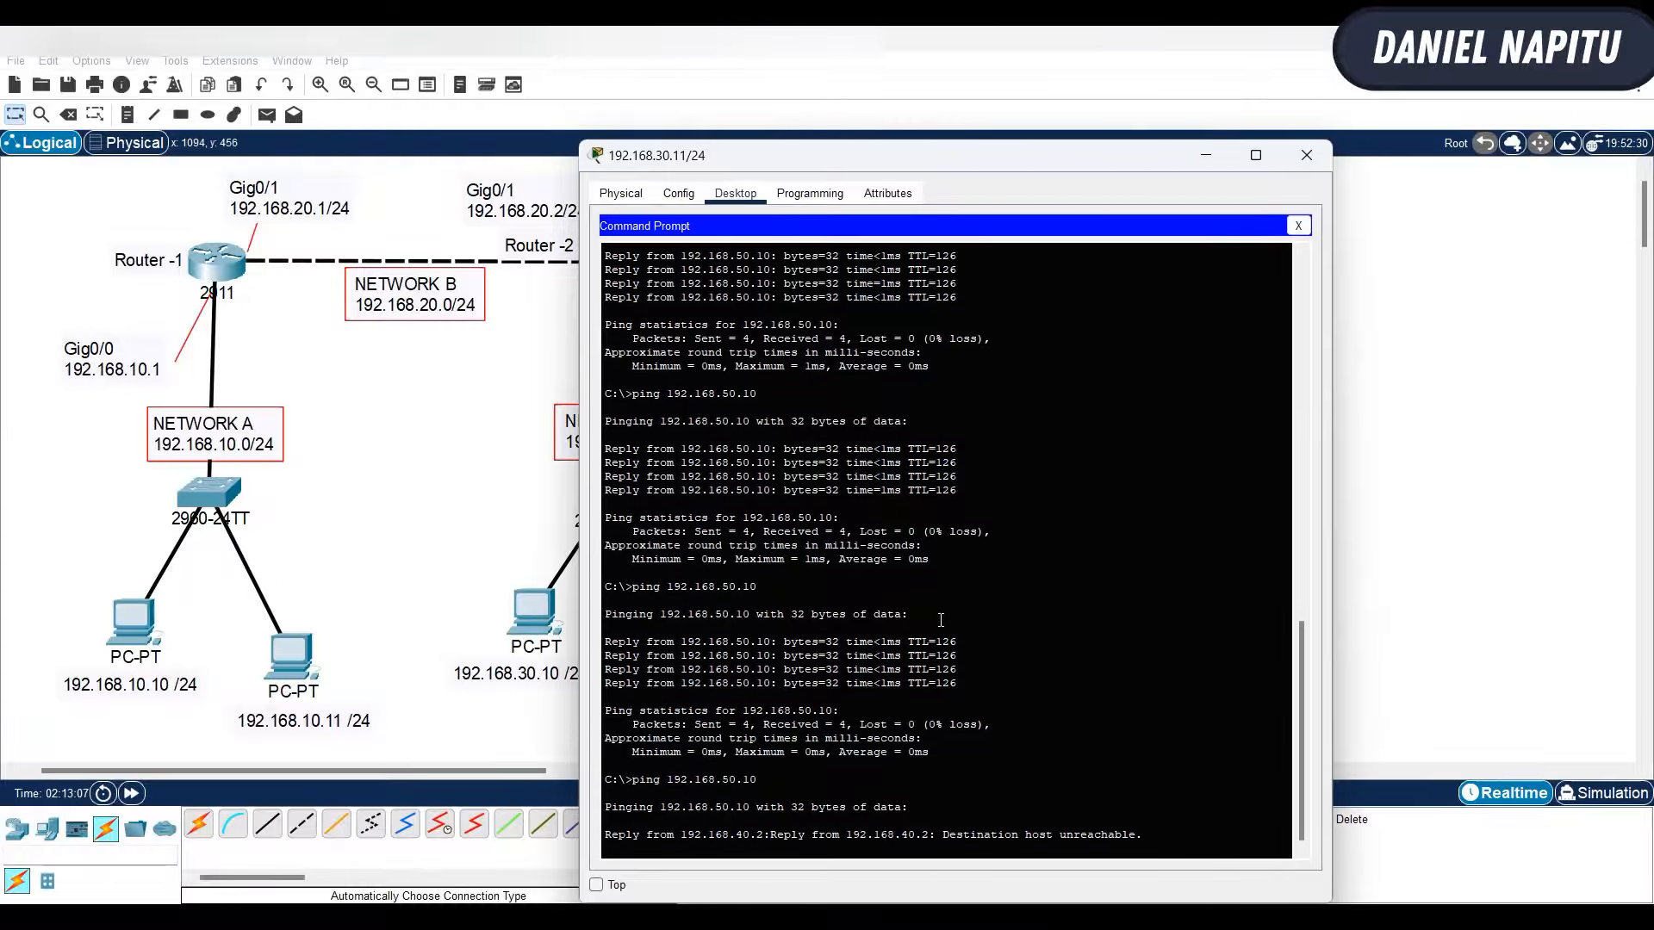
left_click(1464, 530)
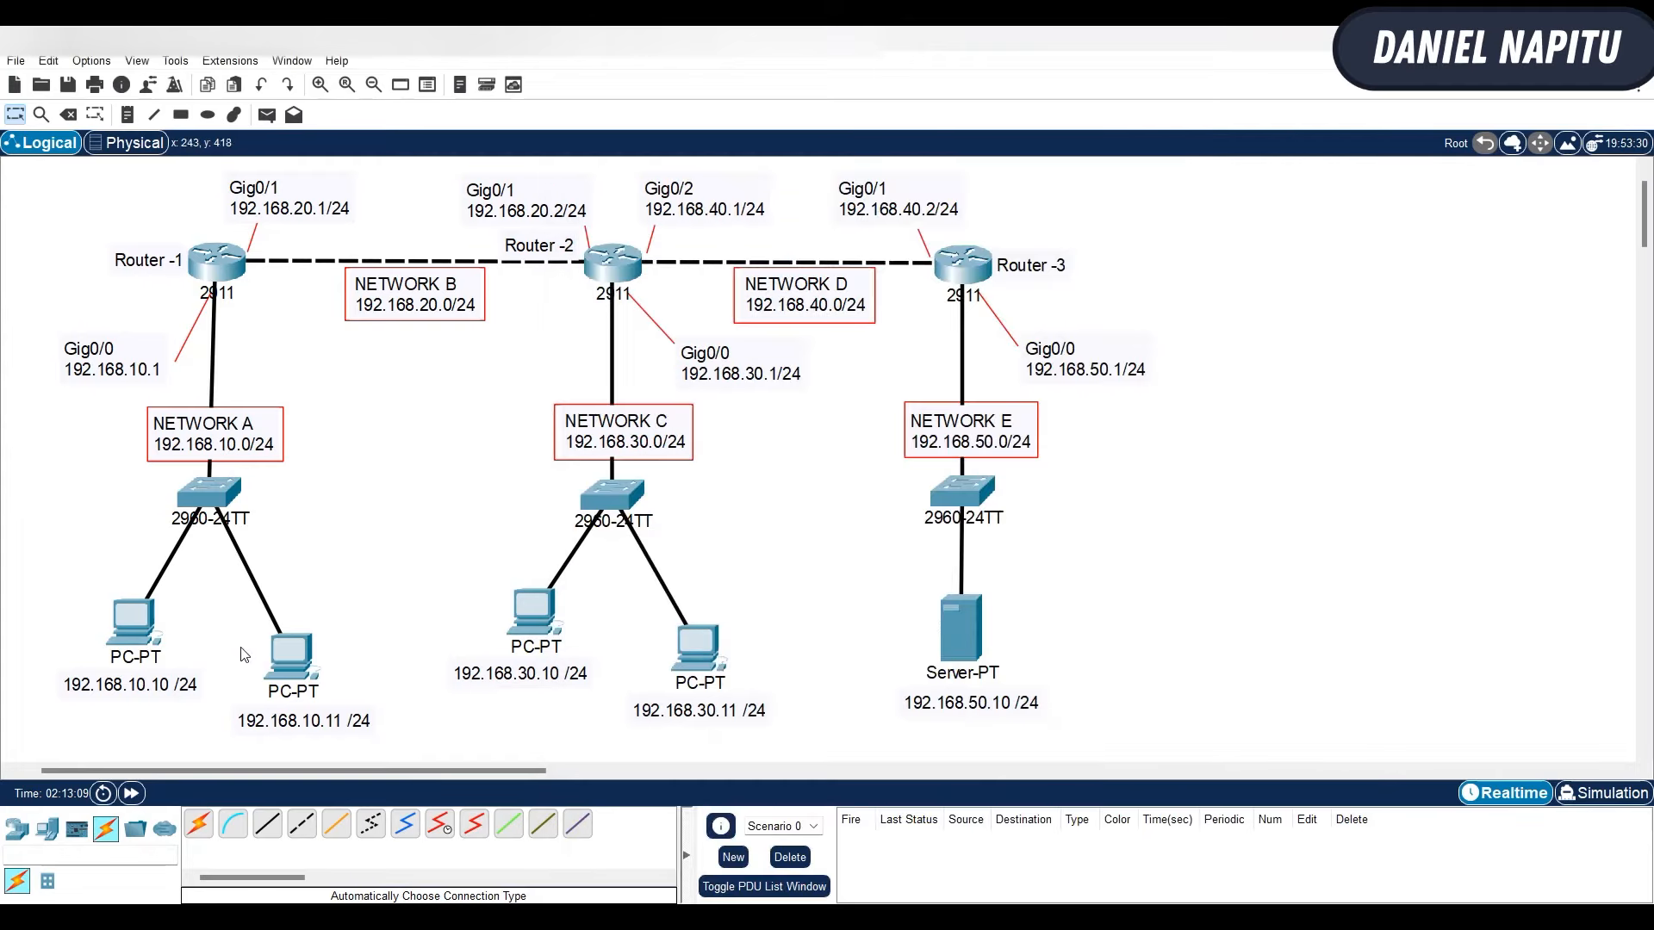